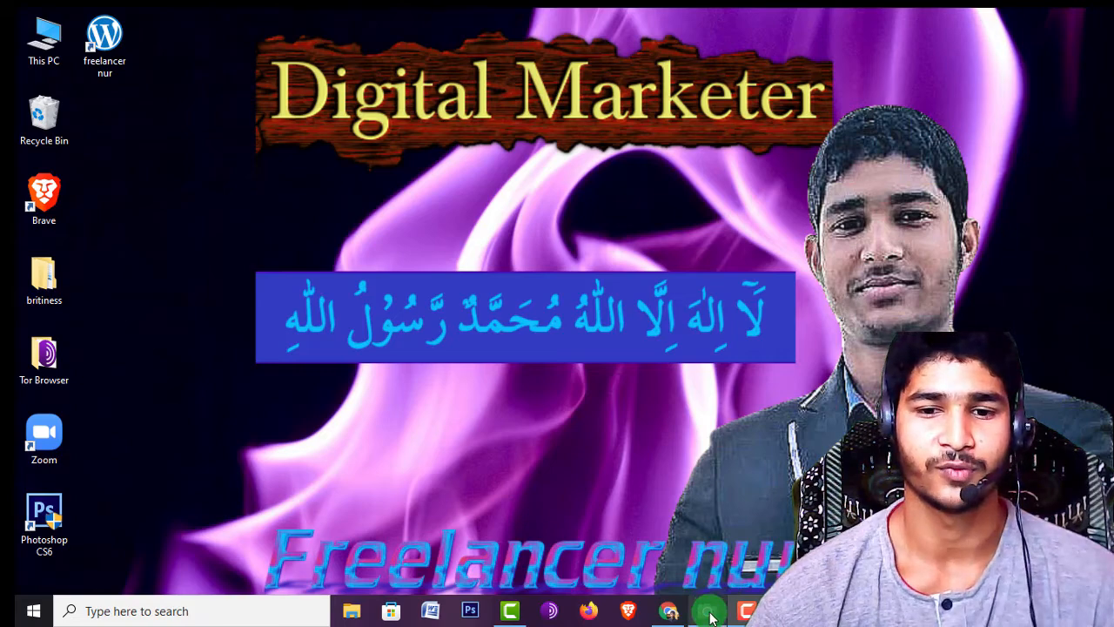
- Open the recorded webcam video in Camera, play a few seconds of it, and close the app
left_click(706, 611)
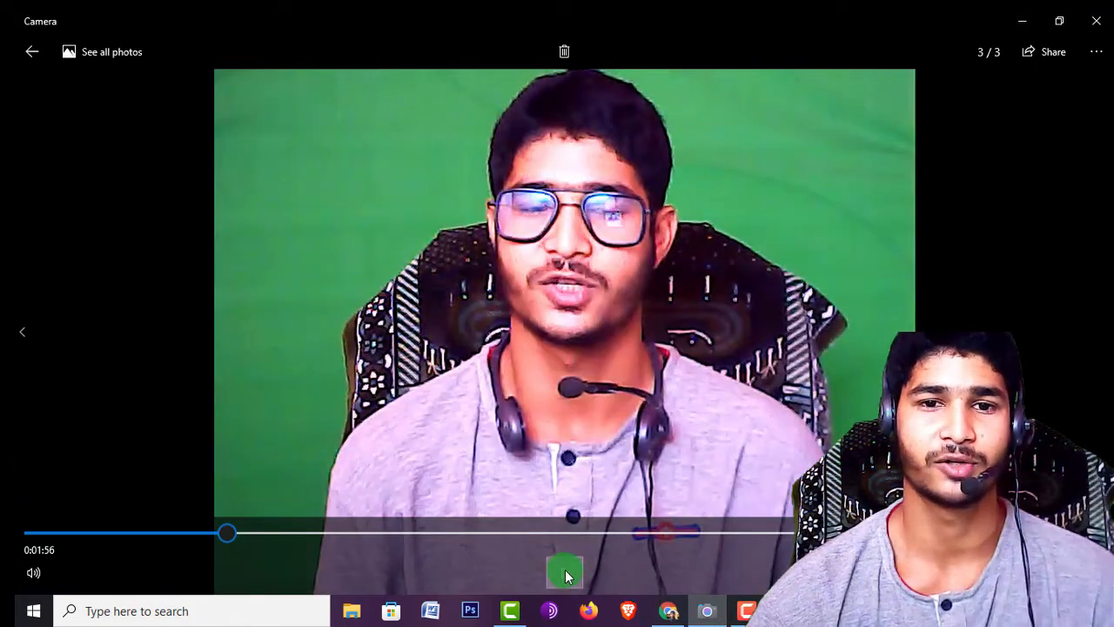
left_click(566, 574)
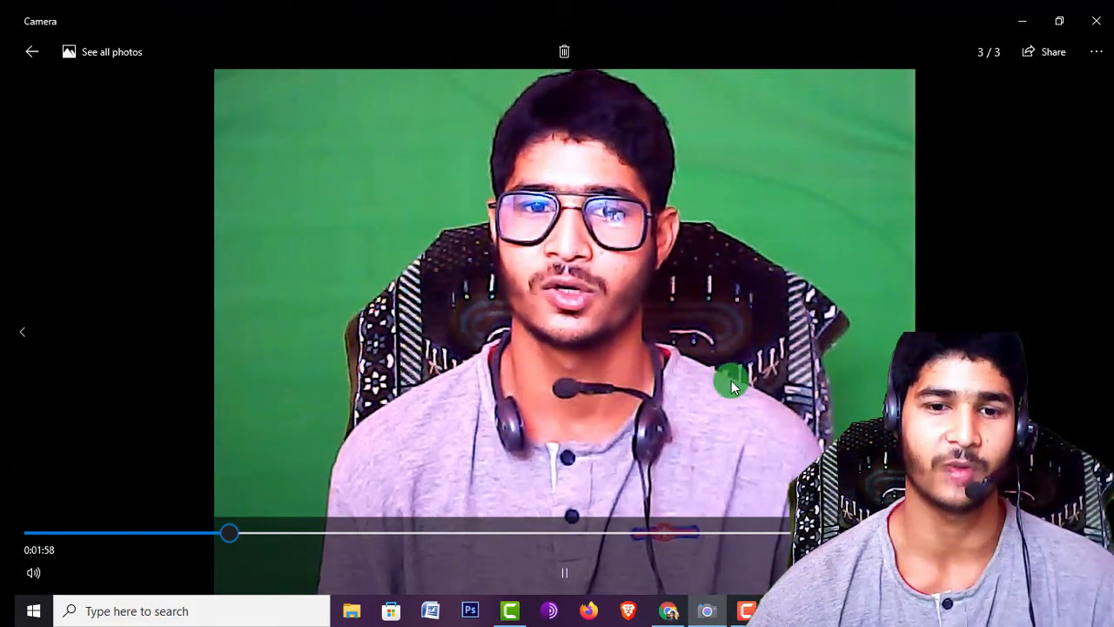
left_click(573, 584)
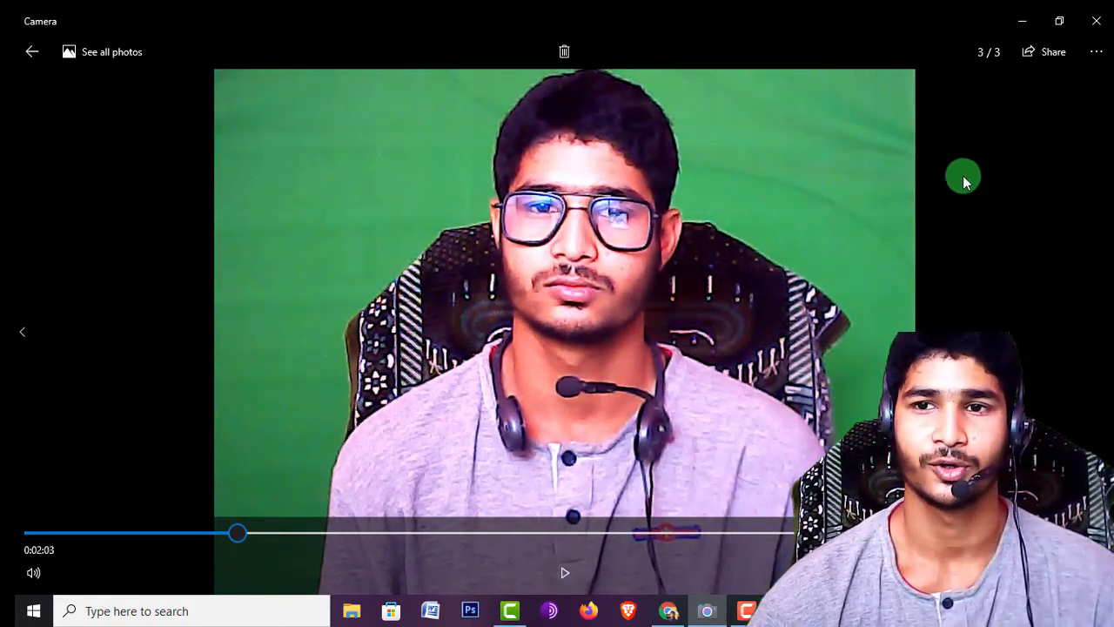
left_click(1095, 24)
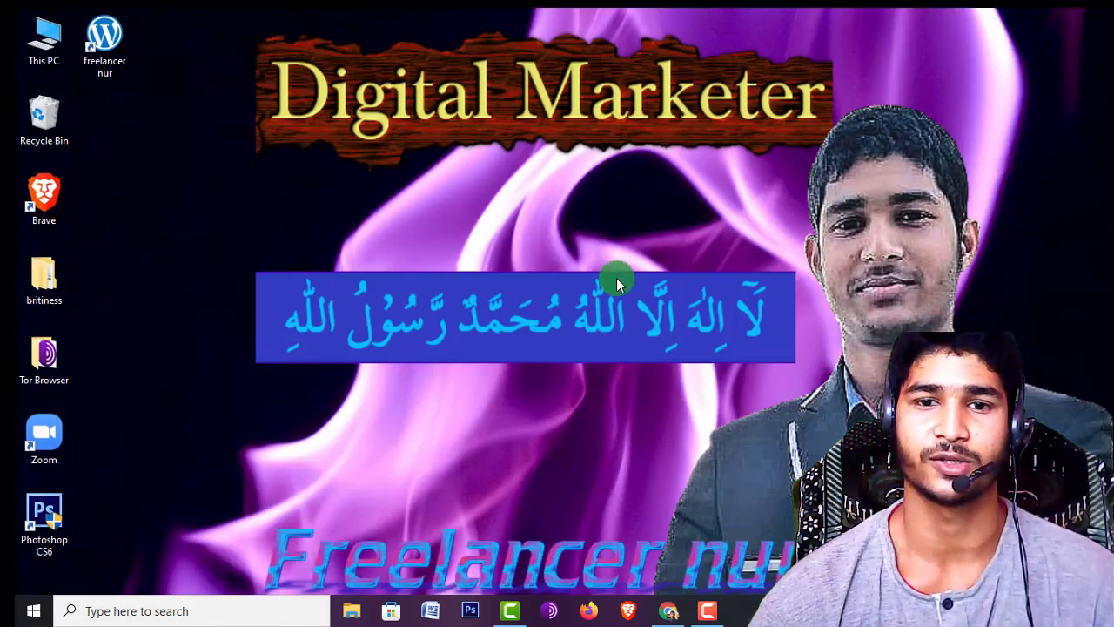
- Switch to Camtasia and view the Basic style callouts among the annotations
left_click(509, 612)
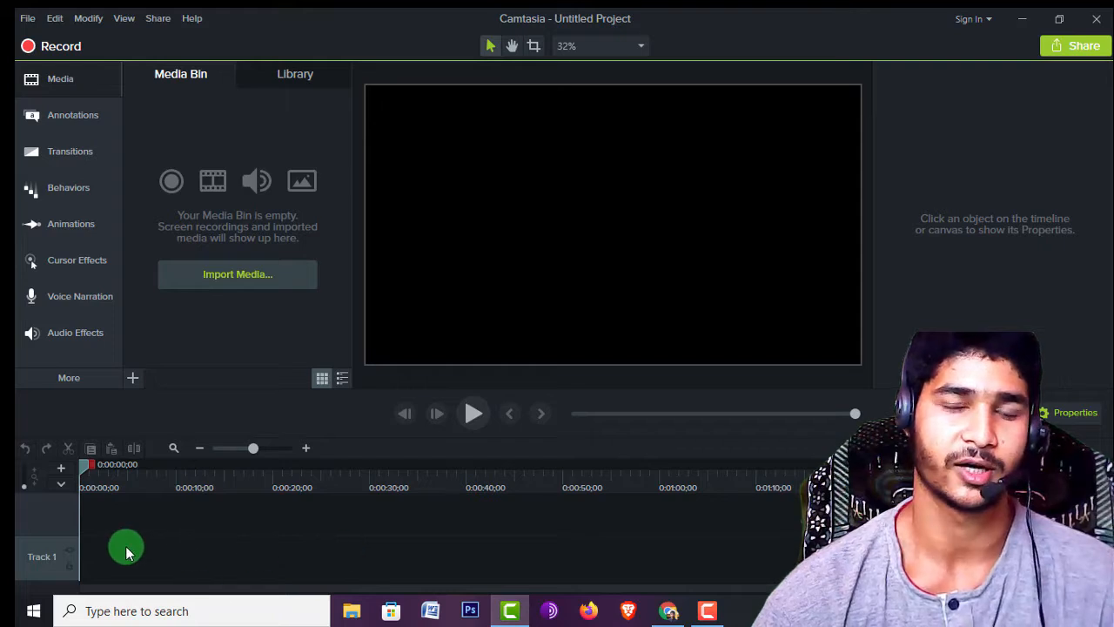
left_click(54, 122)
left_click(58, 122)
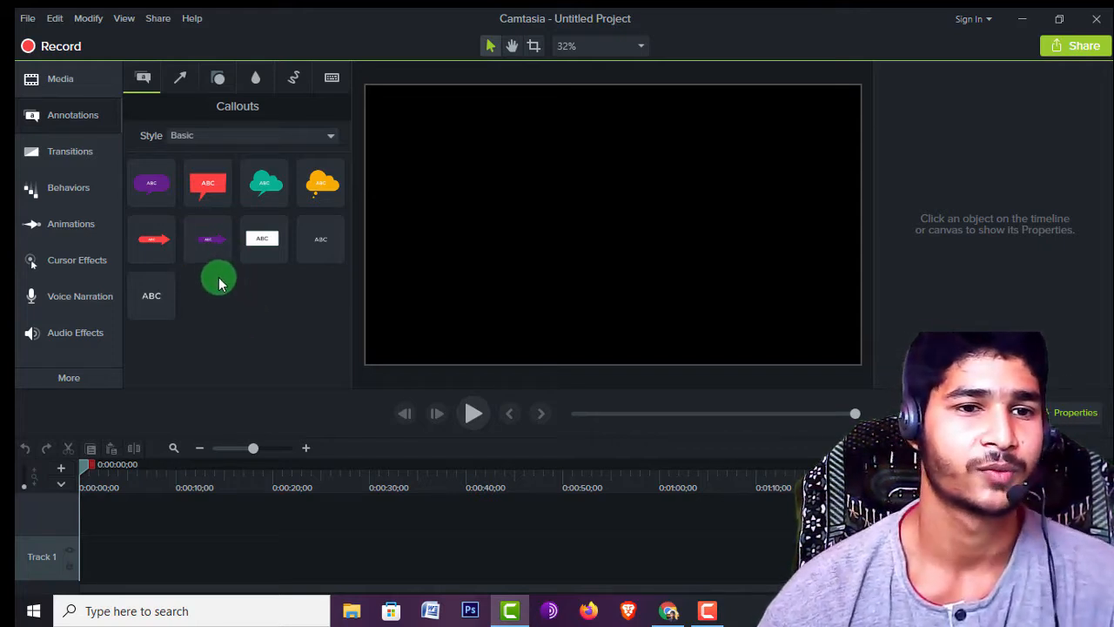
- Browse the available transitions of all types
left_click(83, 159)
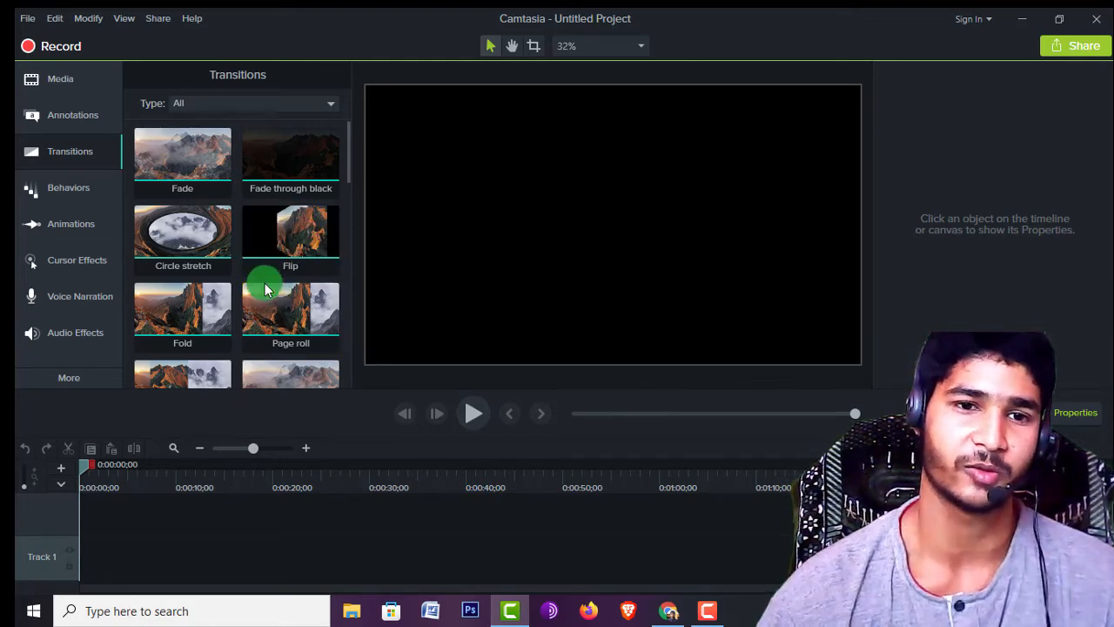
scroll(265, 290, "down", 3)
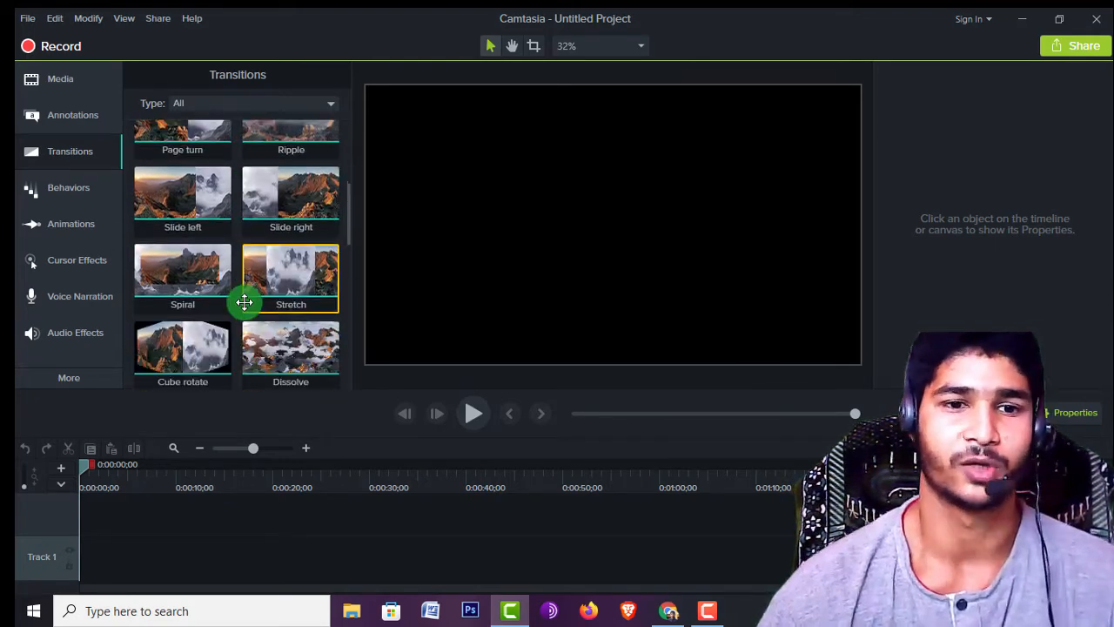
scroll(249, 296, "down", 2)
scroll(209, 289, "down", 1)
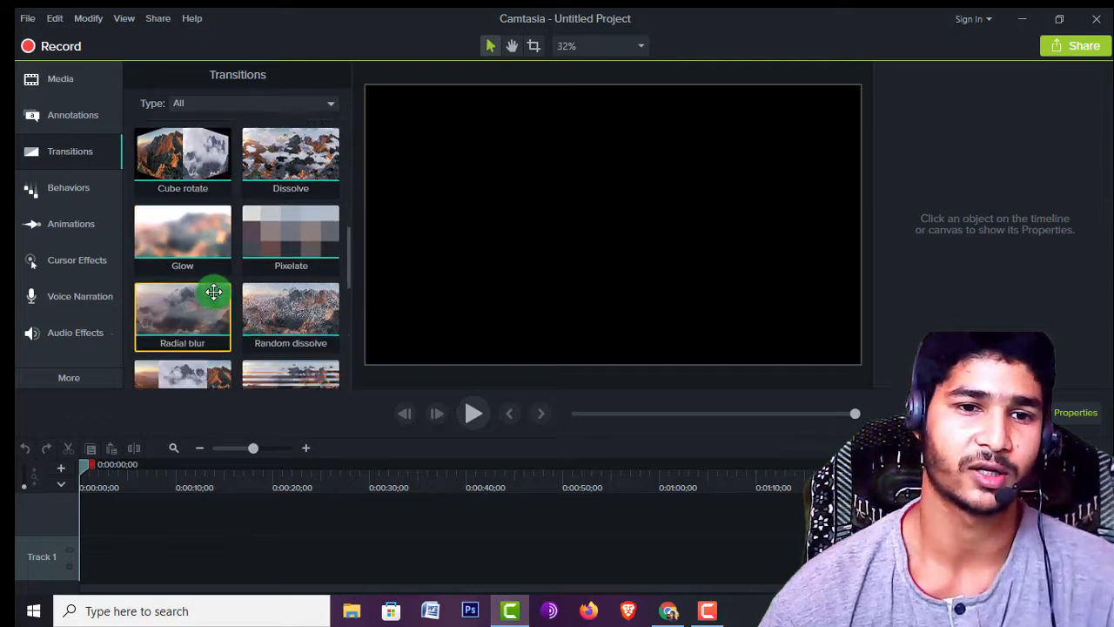
scroll(213, 291, "down", 1)
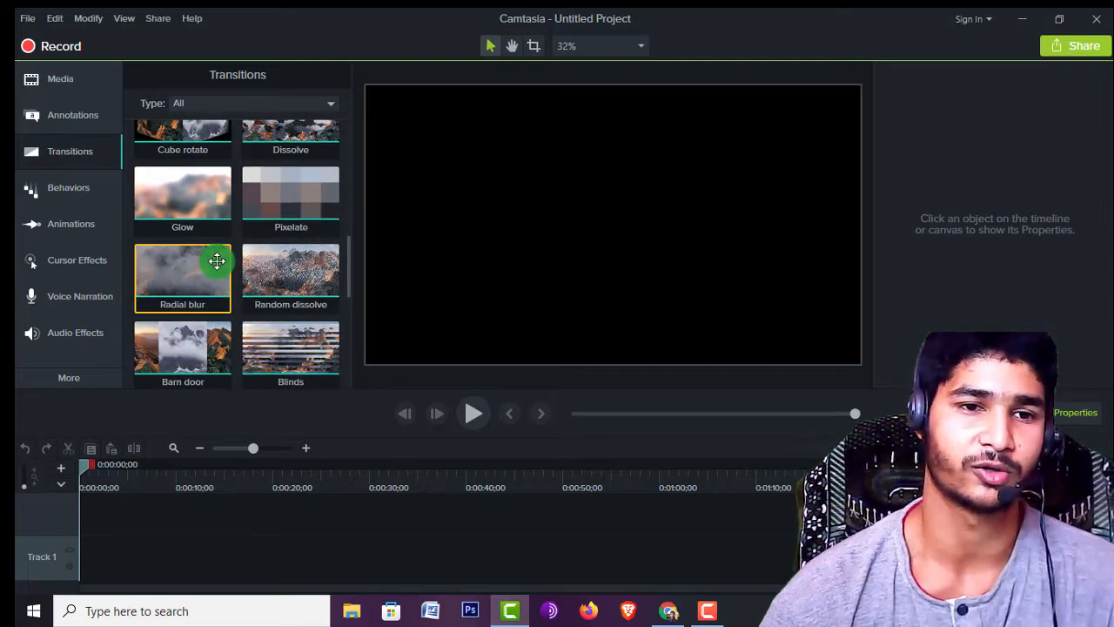
scroll(218, 258, "up", 3)
- View the text behaviors and try to apply the Pulsating behavior to the empty Track 1
left_click(71, 190)
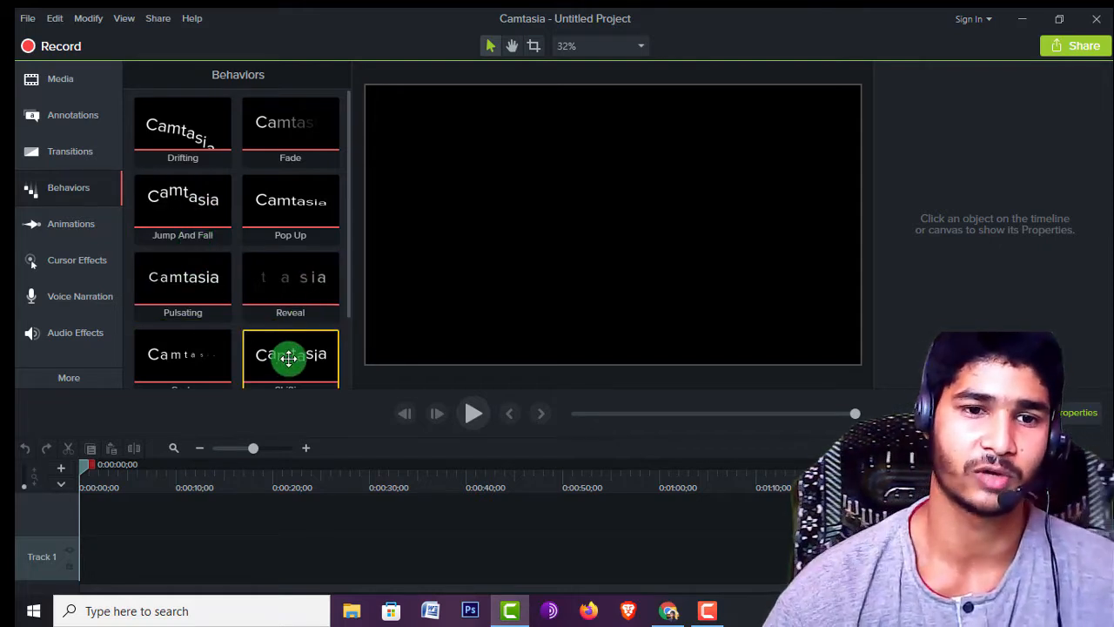
left_click_drag(183, 261, 153, 564)
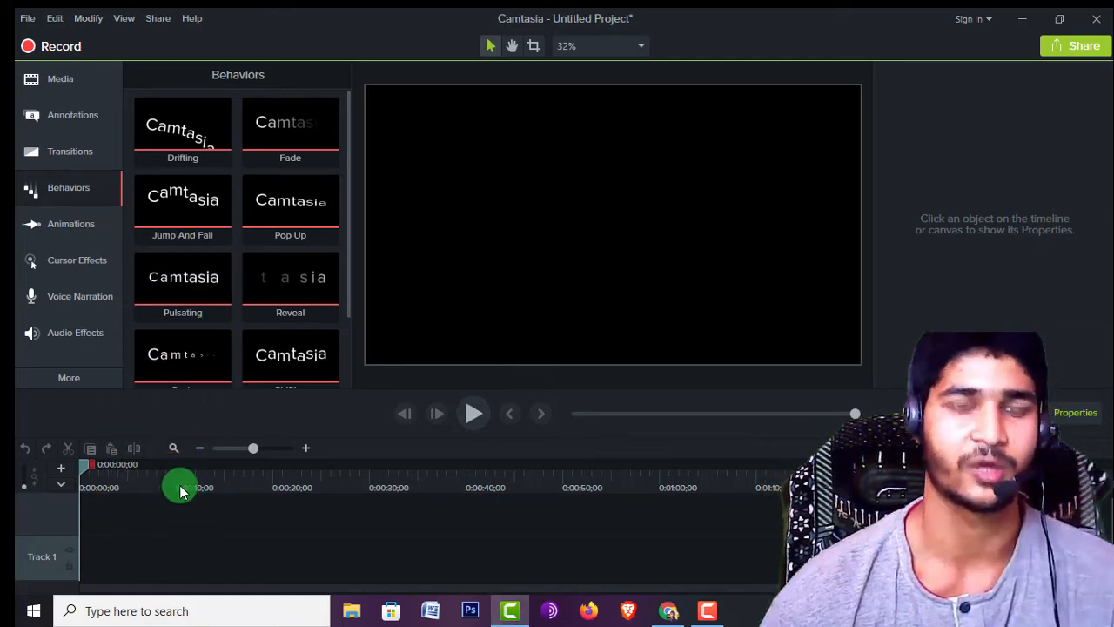
- View the Zoom-n-Pan options and animation presets, as well as the cursor effects
left_click(67, 228)
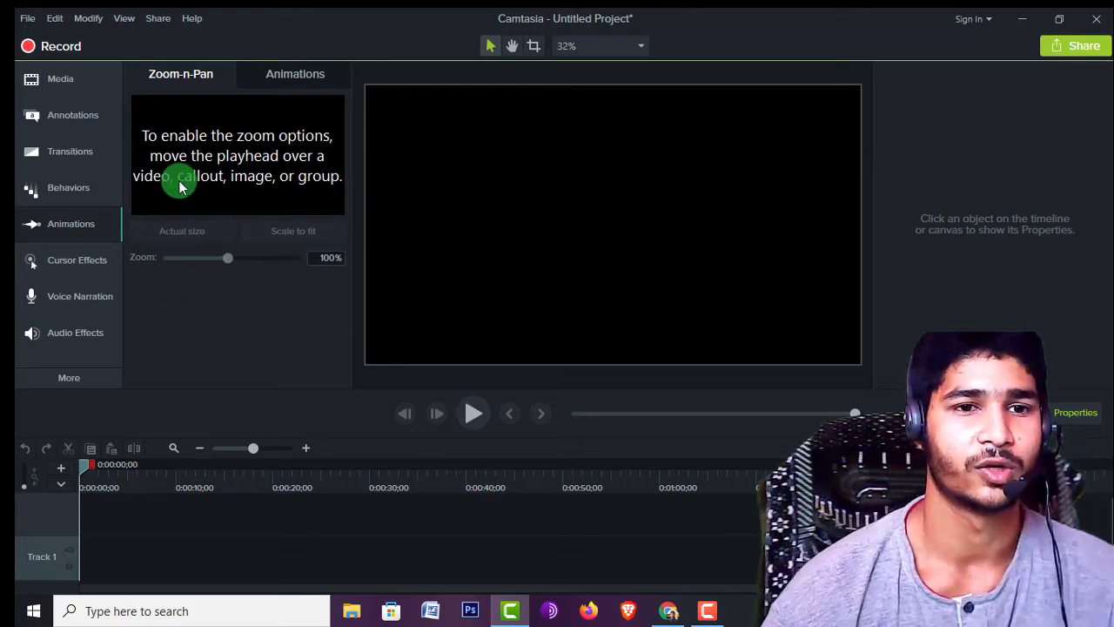
left_click(275, 72)
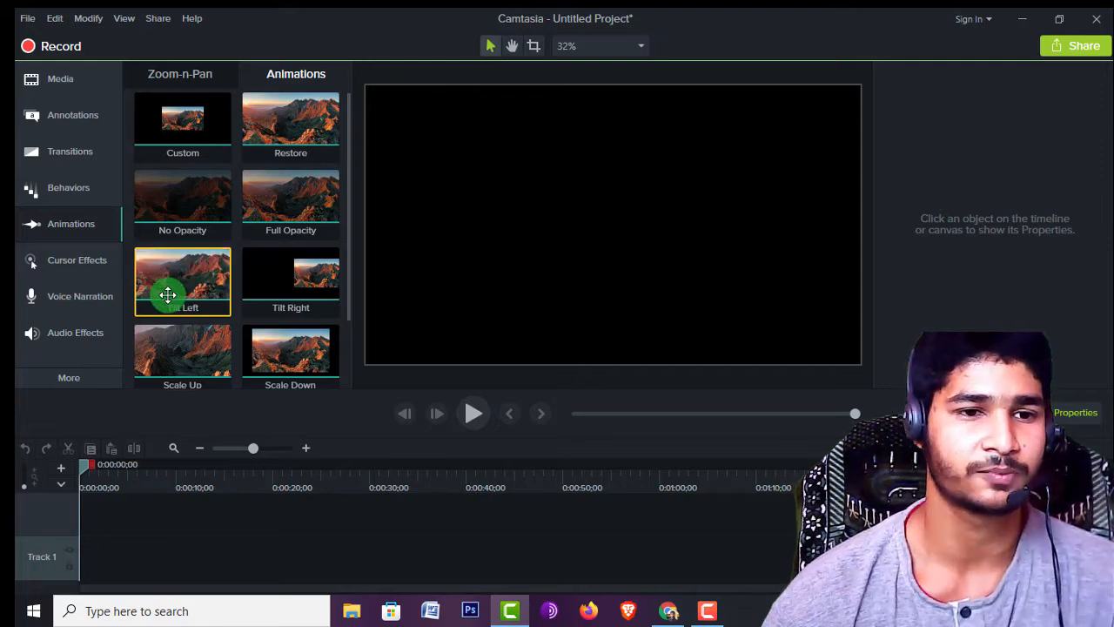
left_click(72, 271)
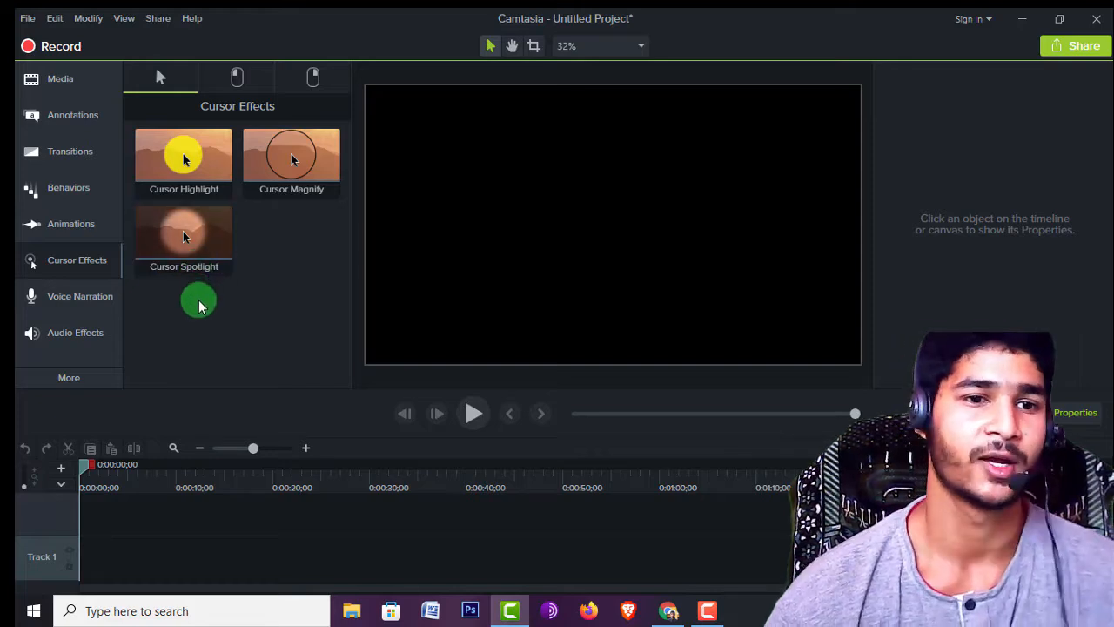
- View the voice narration options and try to apply the Noise Removal audio effect to the empty timeline
left_click(77, 299)
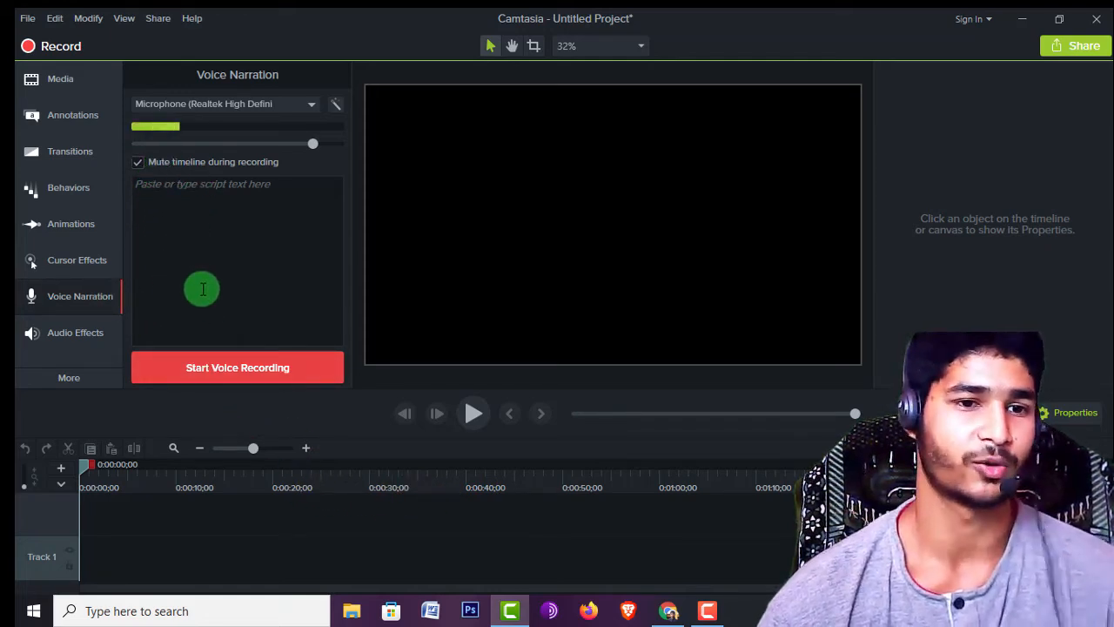
left_click(72, 336)
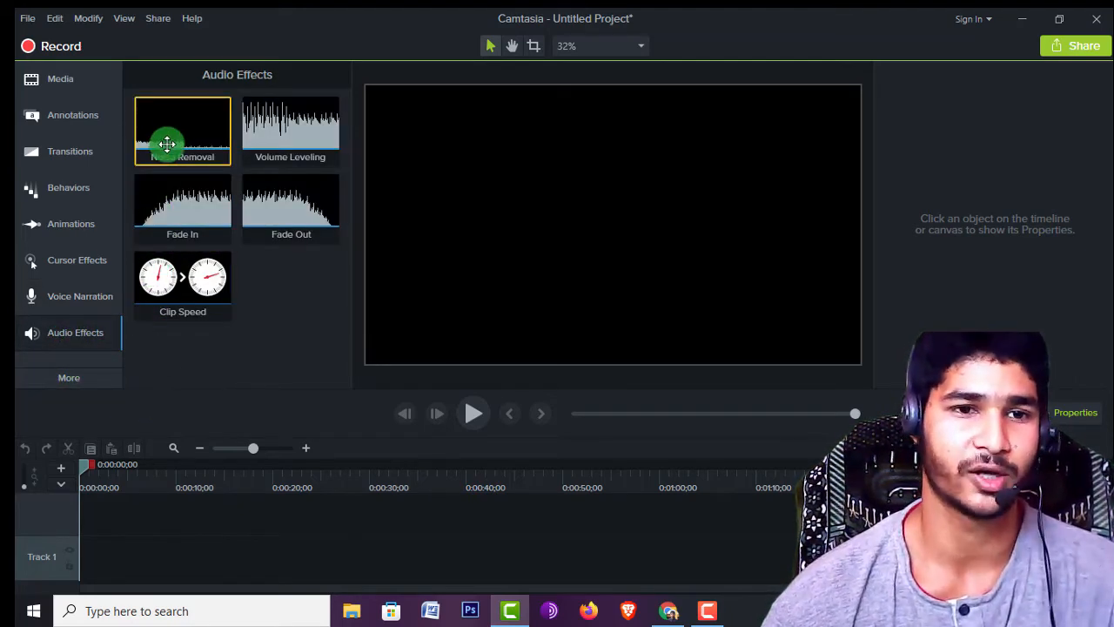
left_click_drag(167, 144, 120, 527)
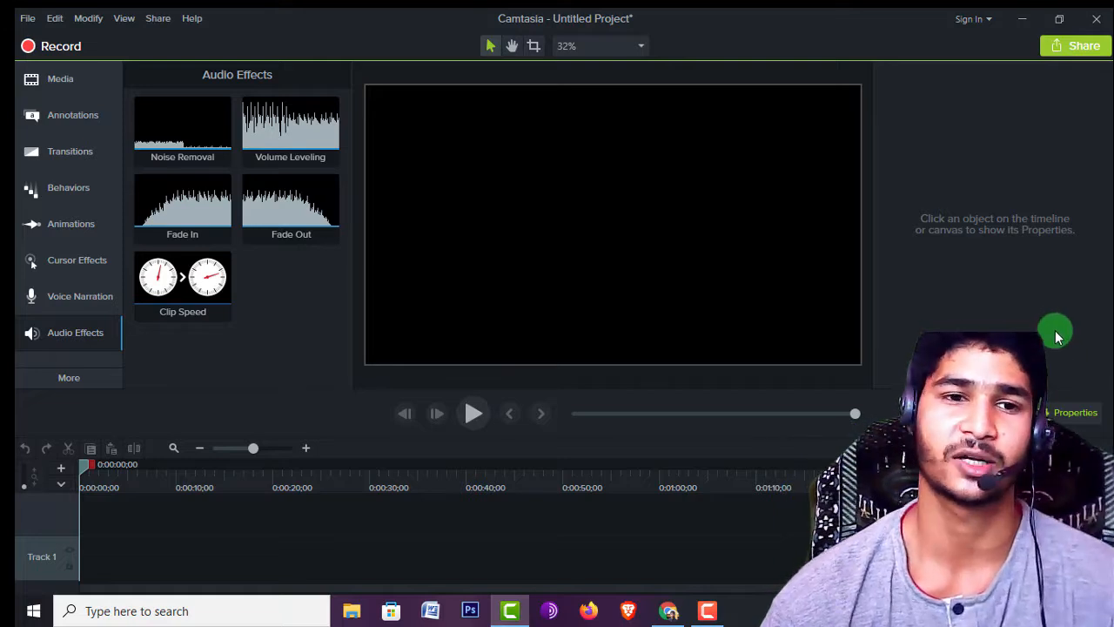
- Examine the visual effects, such as Drop Shadow, Border, Colorize and Remove a Color
left_click(71, 381)
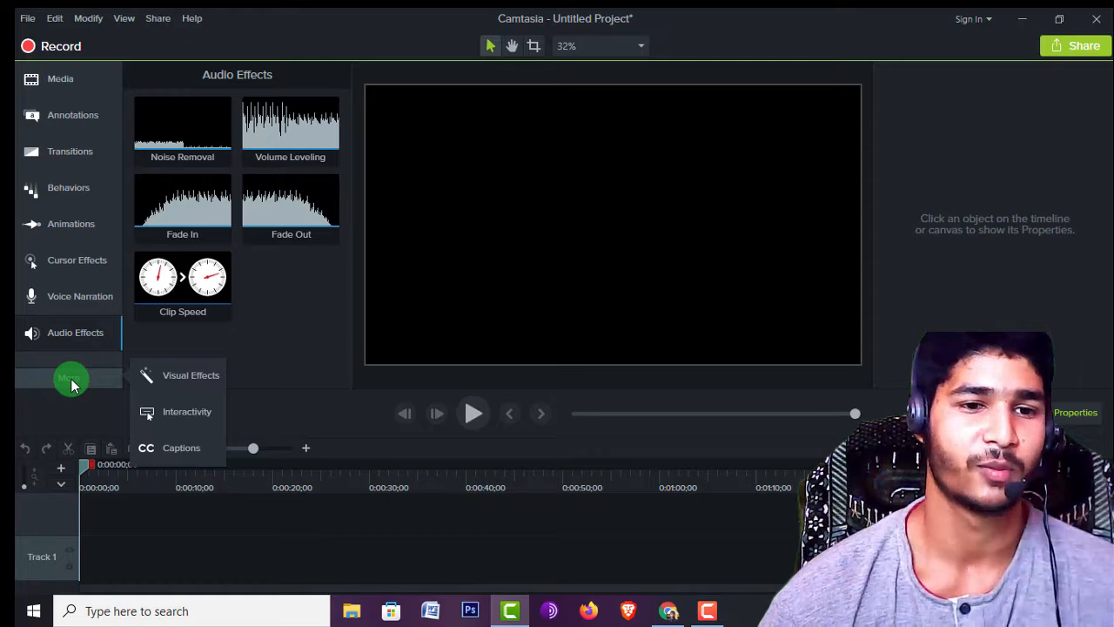
left_click(194, 375)
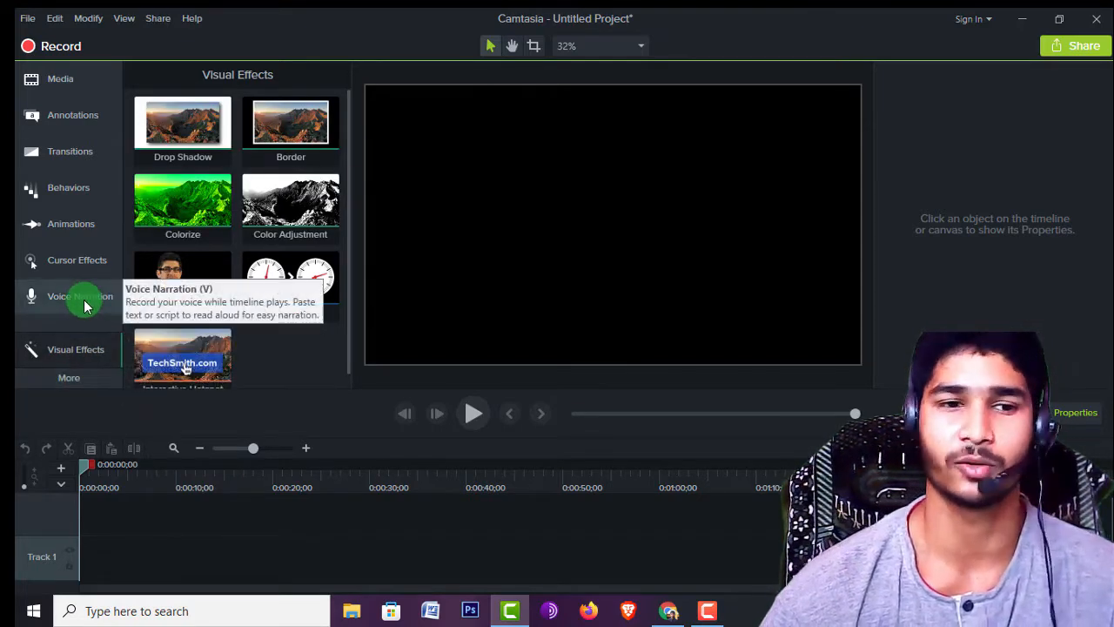
left_click(77, 381)
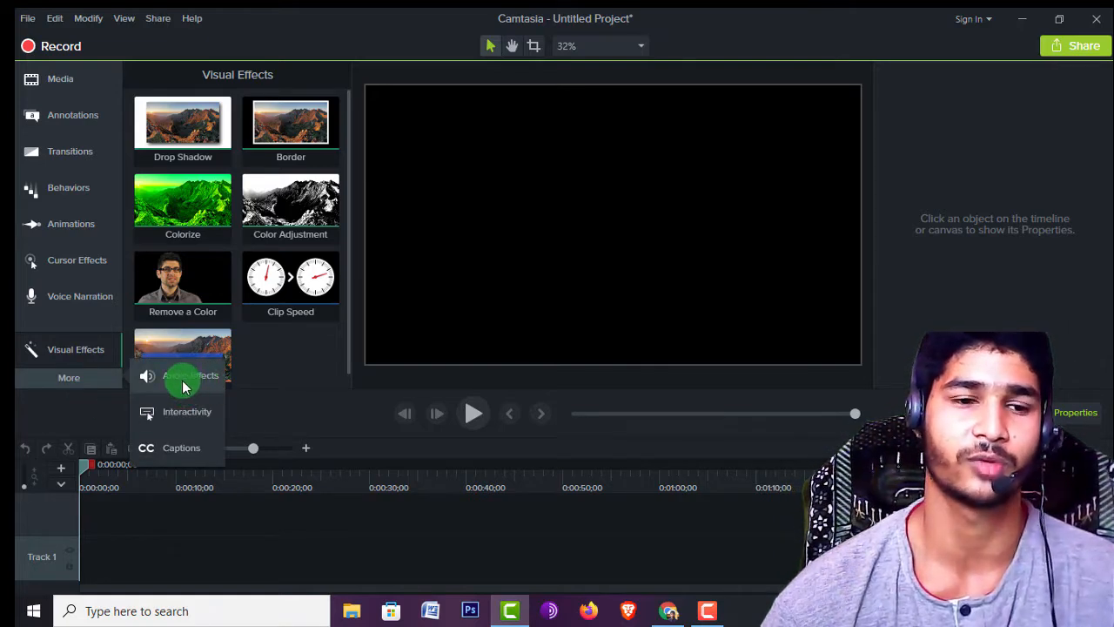
left_click(69, 357)
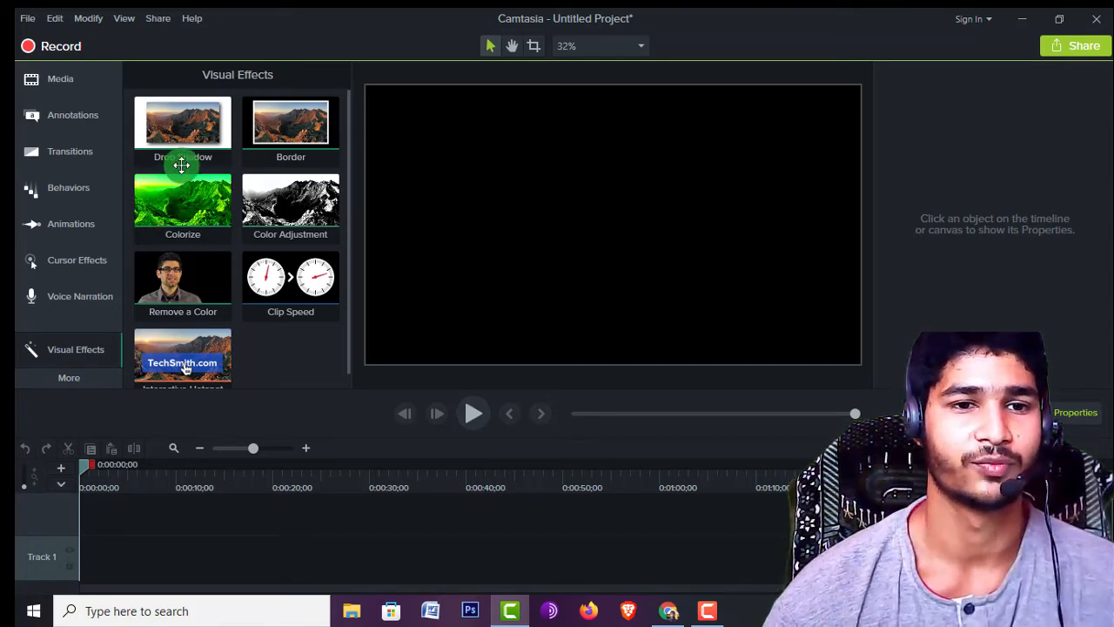
left_click(217, 178)
left_click(296, 152)
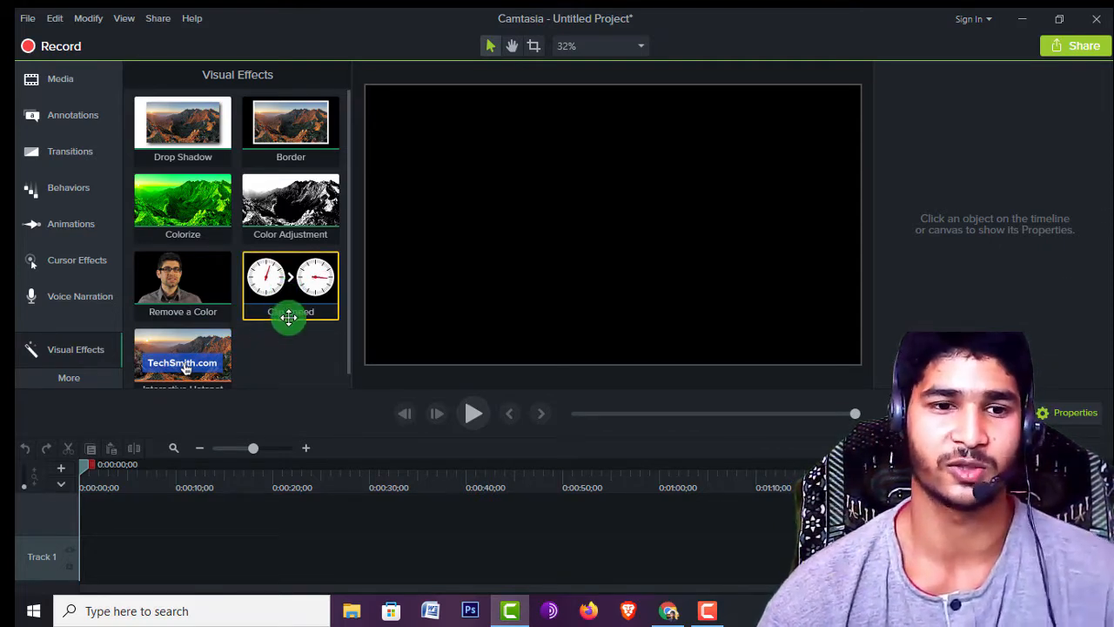
- Show the captions tools and zoom the timeline in slightly
left_click(69, 378)
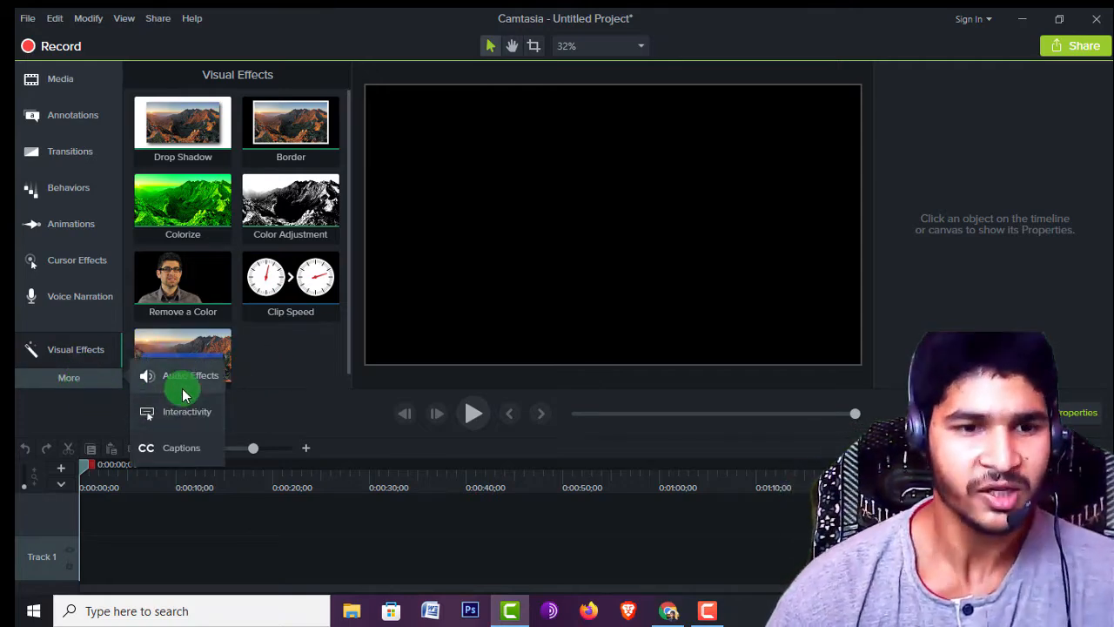
left_click(178, 449)
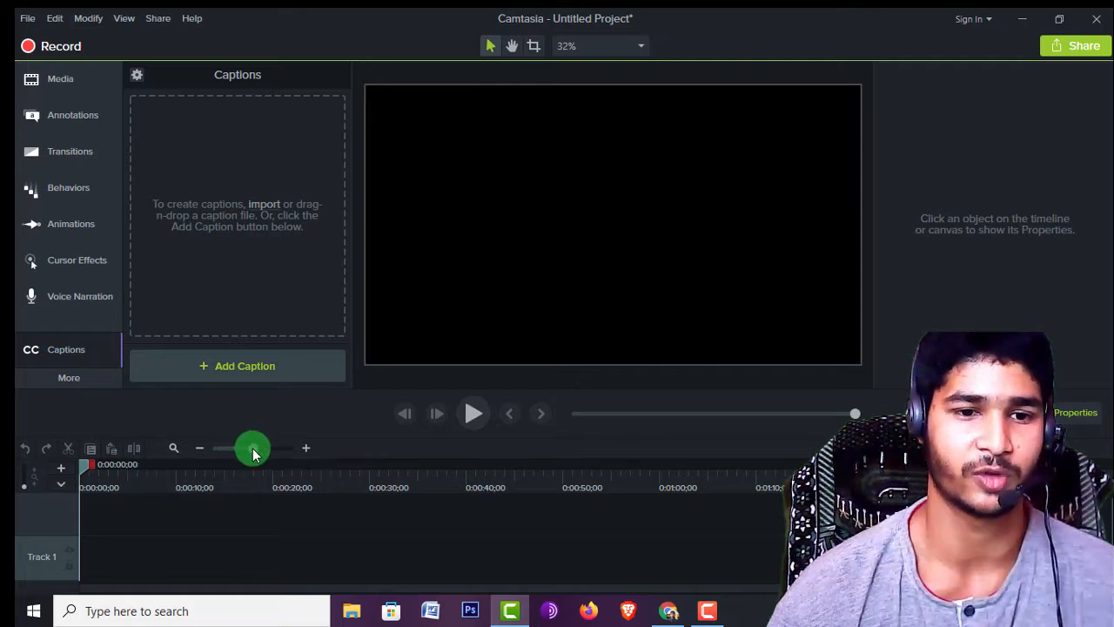
mouse_move(252, 450)
left_mouse_down()
mouse_move(221, 450)
mouse_move(291, 455)
mouse_move(253, 457)
left_mouse_up()
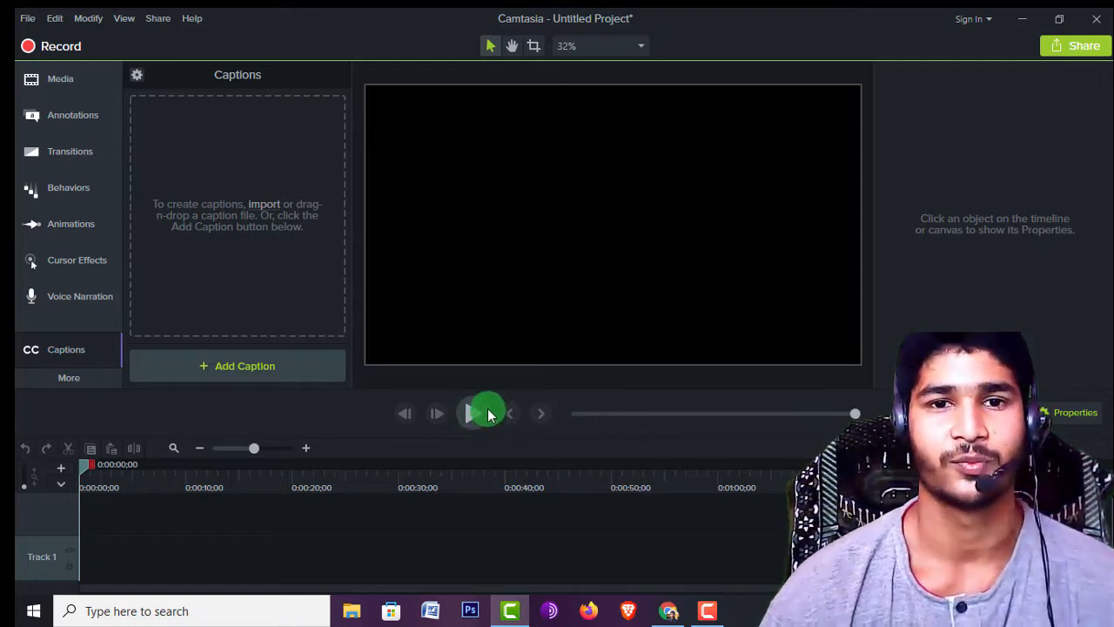
- Try canvas zoom levels of 75%, 25% and 50%, and leave the canvas at 25%
left_click(643, 46)
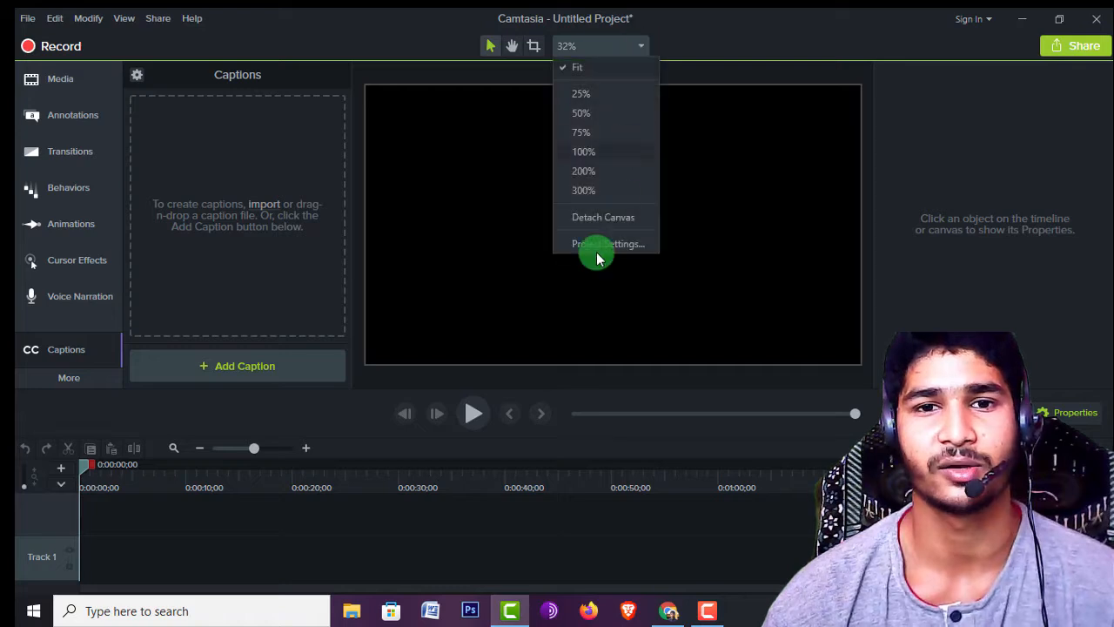
left_click(591, 130)
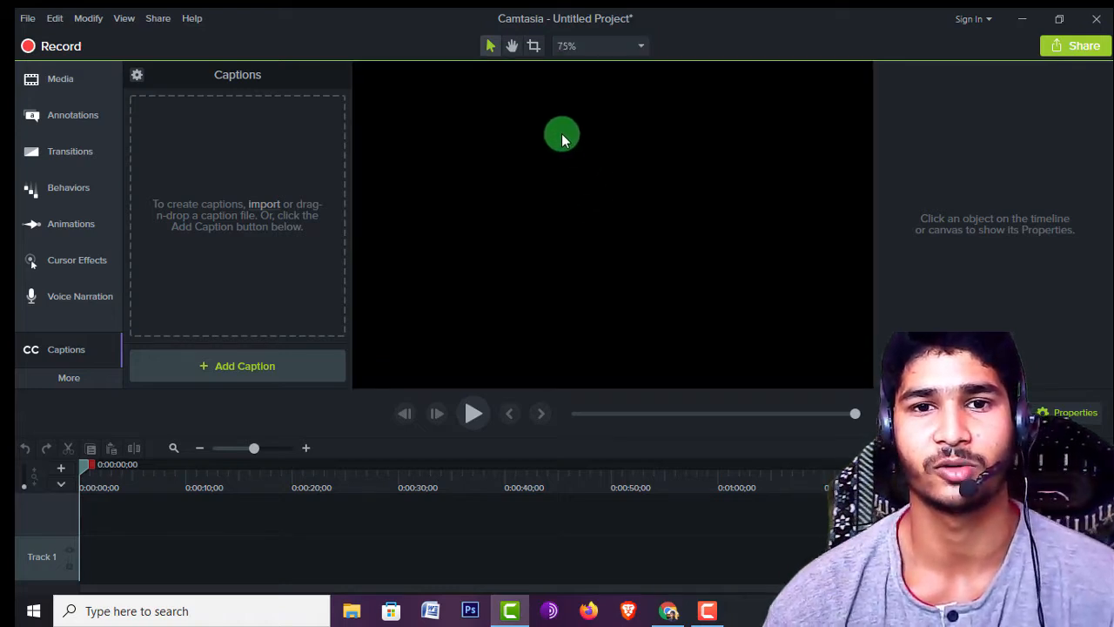
left_click(642, 47)
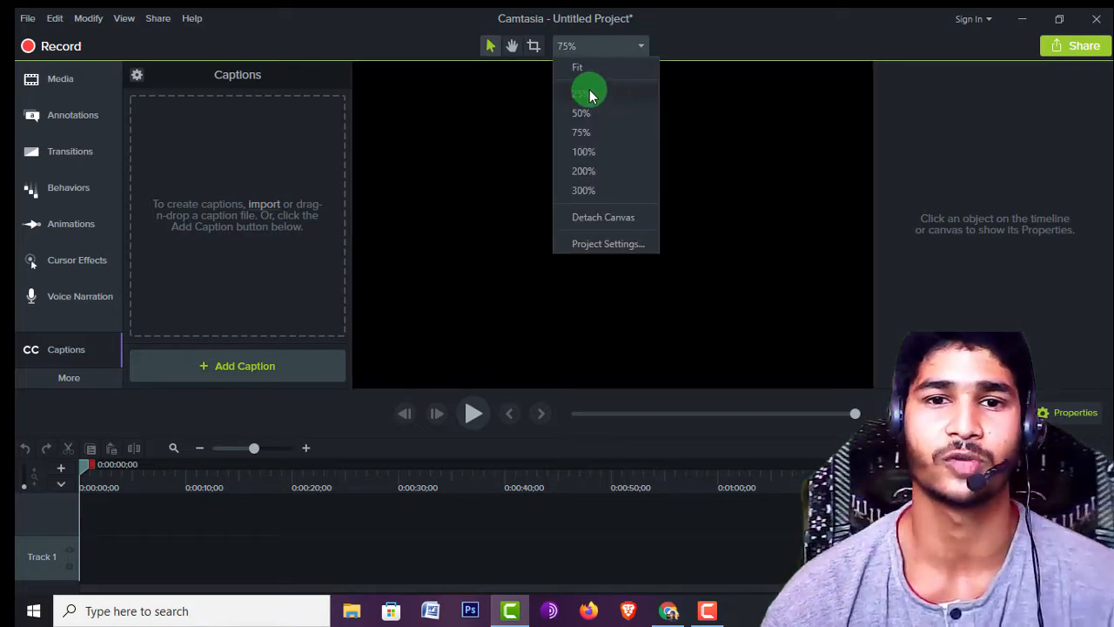
left_click(589, 93)
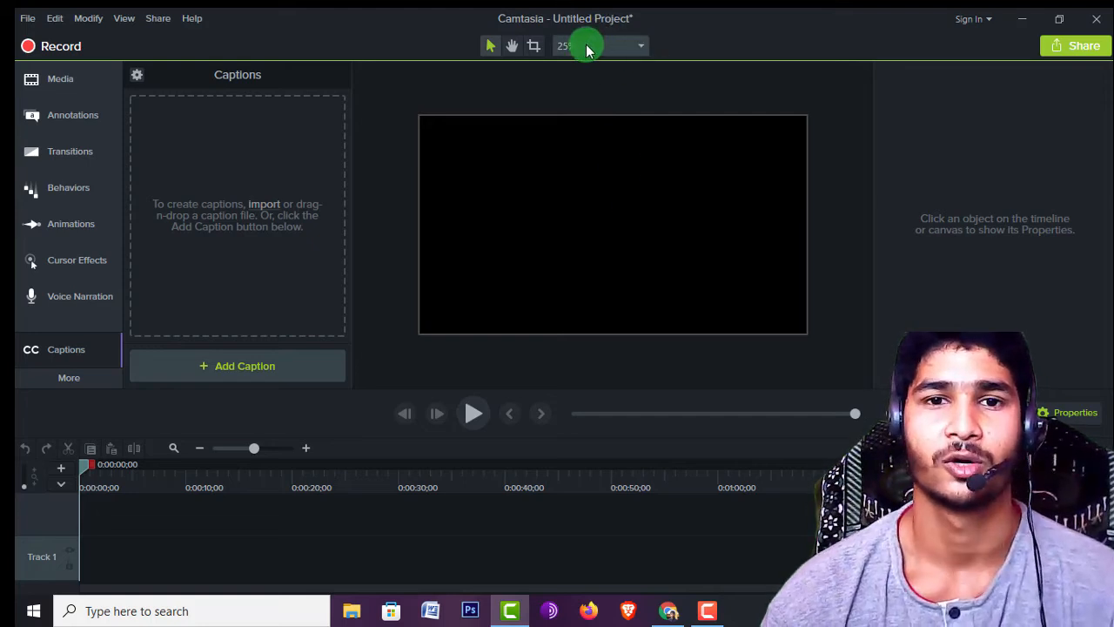
left_click(642, 47)
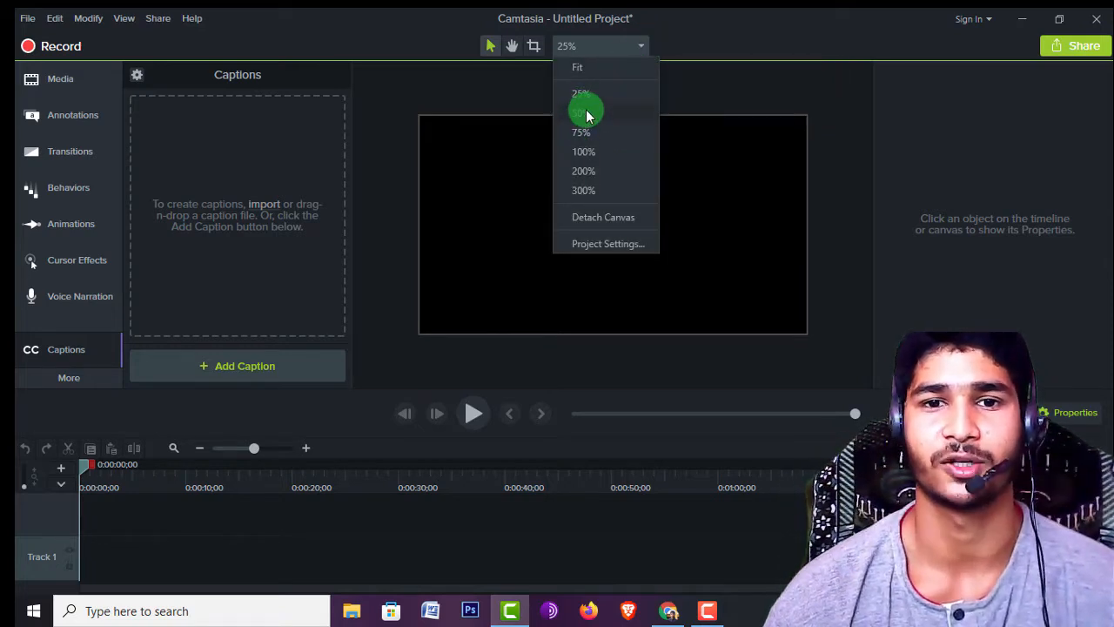
left_click(585, 112)
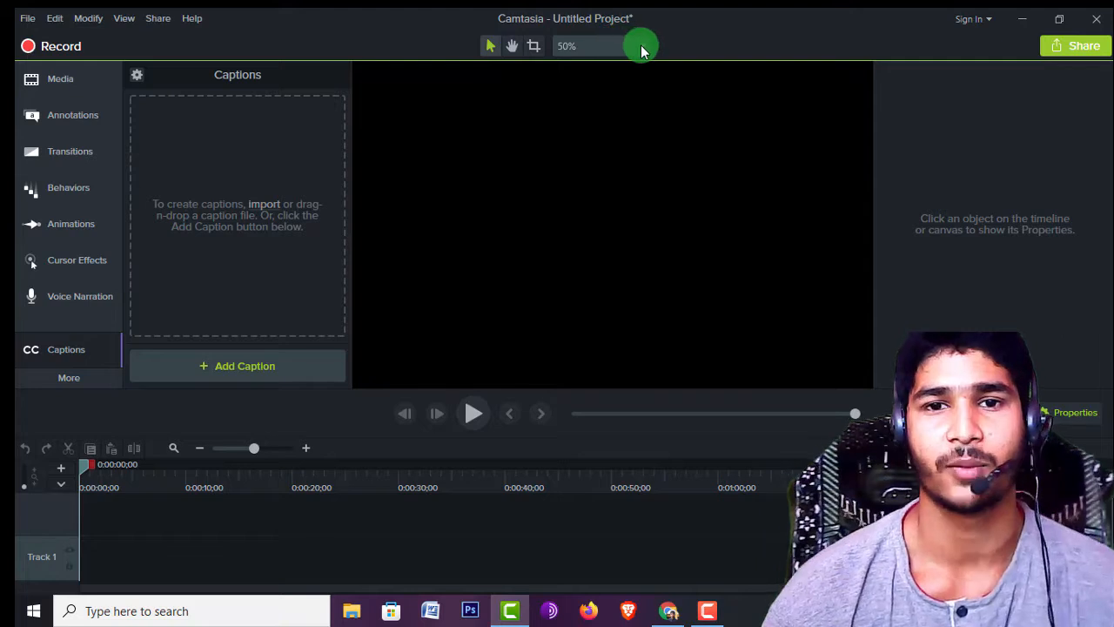
left_click(641, 46)
left_click(580, 95)
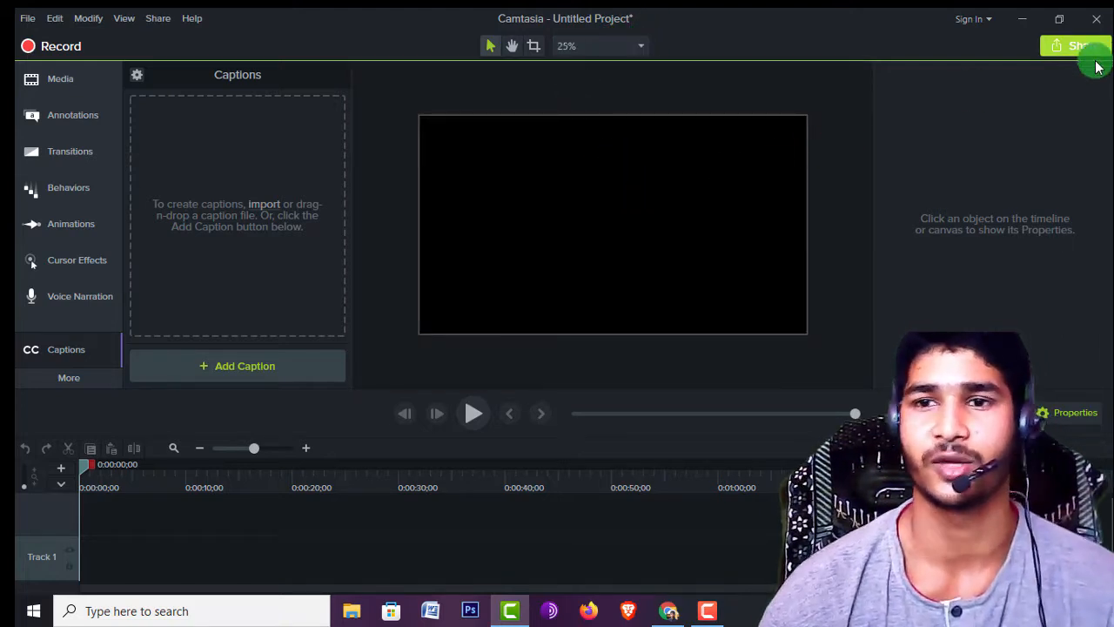
- Show the available sharing destinations, including the Custom Production options
left_click(1072, 45)
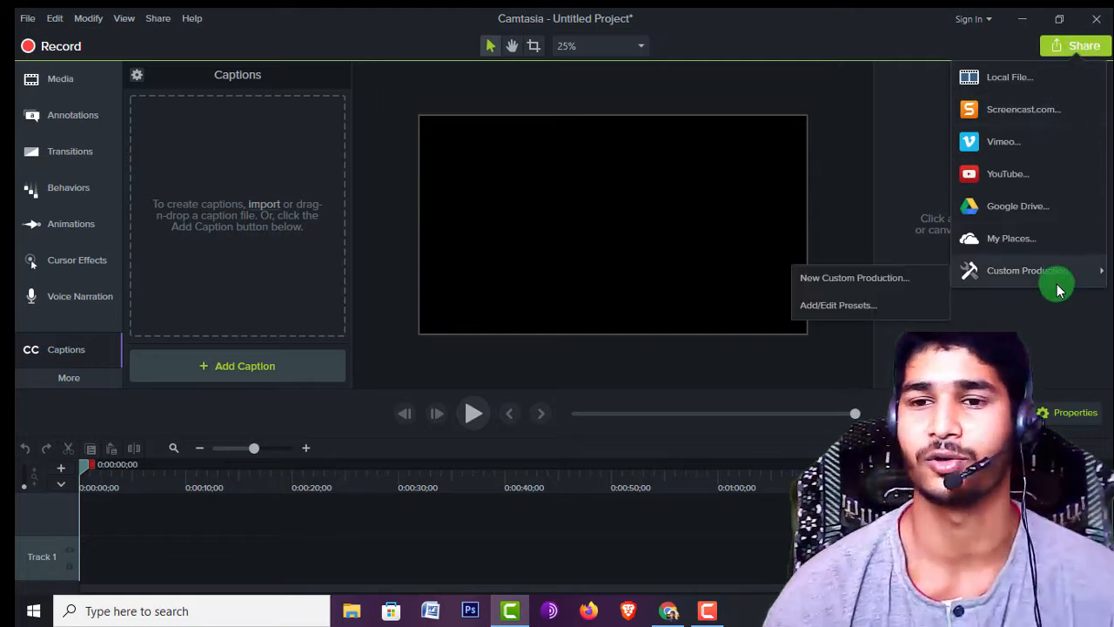
mouse_move(1017, 270)
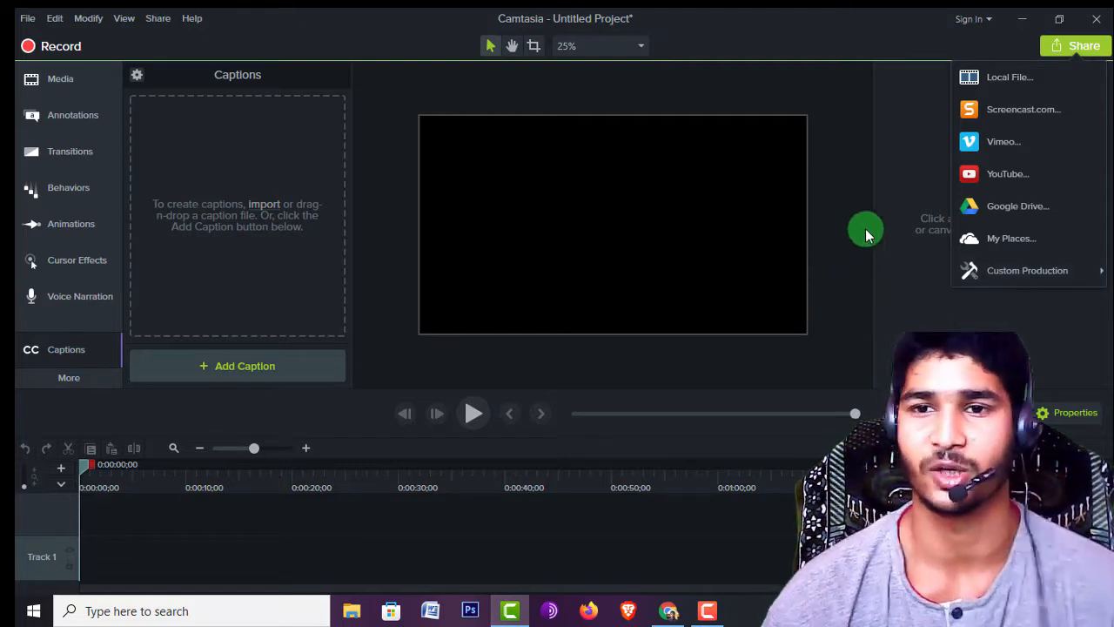
- Try to share the empty project as a local file, and dismiss the notice
left_click(1001, 80)
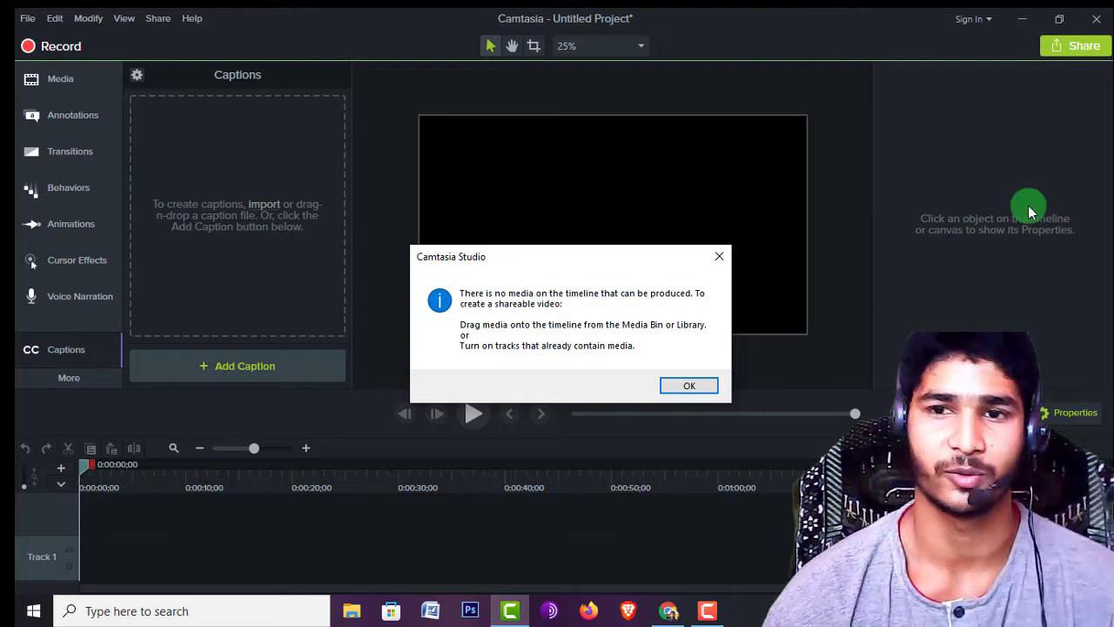
left_click(719, 256)
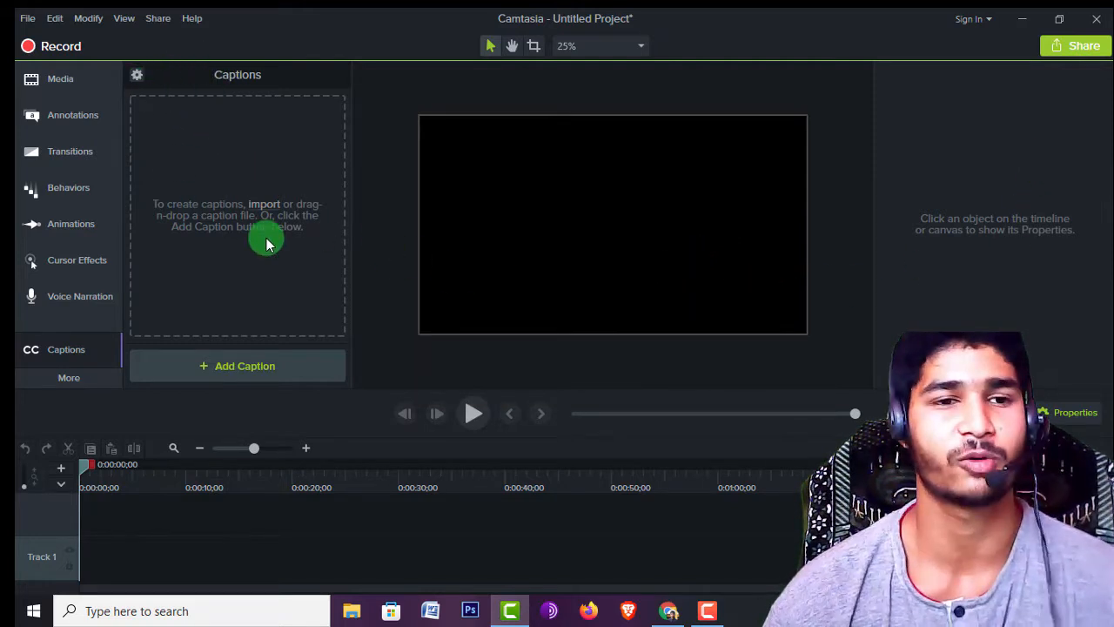
- Import video bg from the camtasia video tools folder on New Volume (E:) and place it at the start of Track 1
left_click(54, 79)
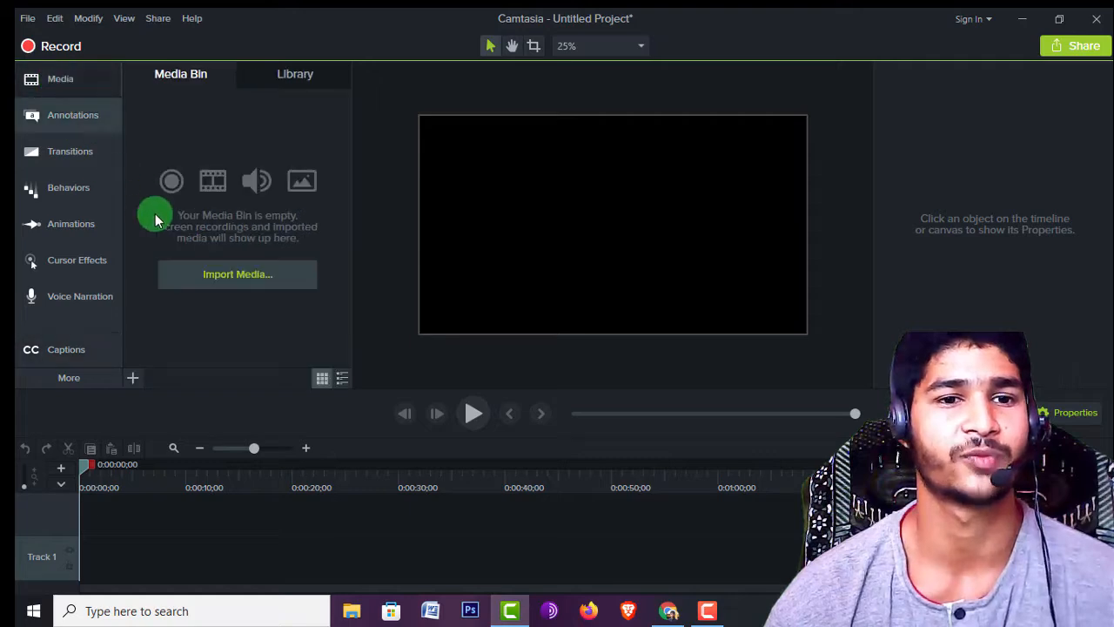
left_click(222, 277)
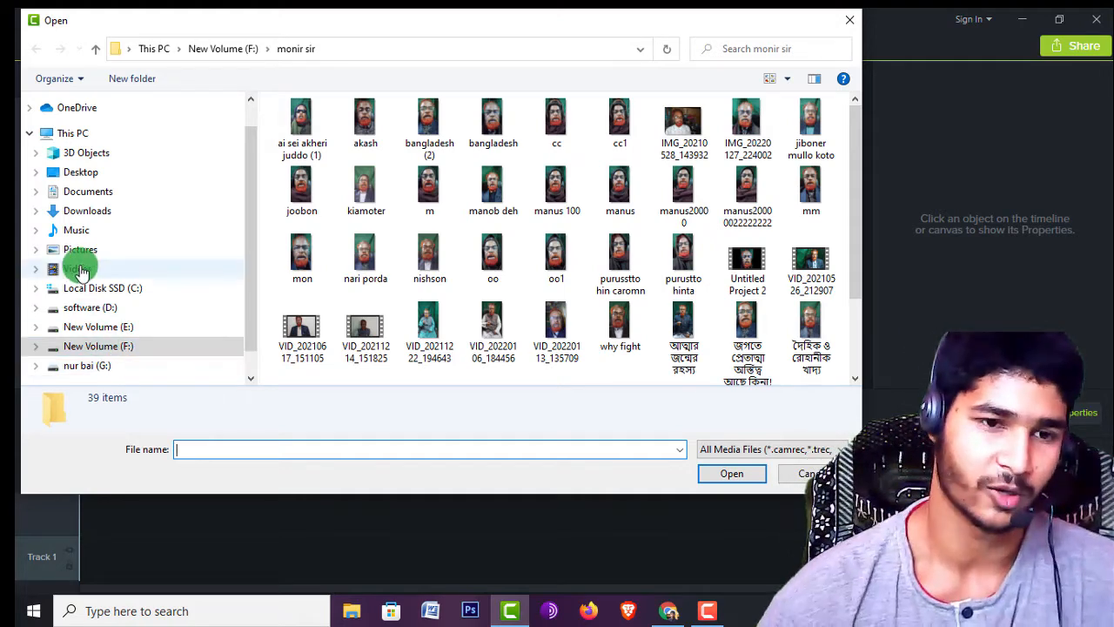
left_click(111, 357)
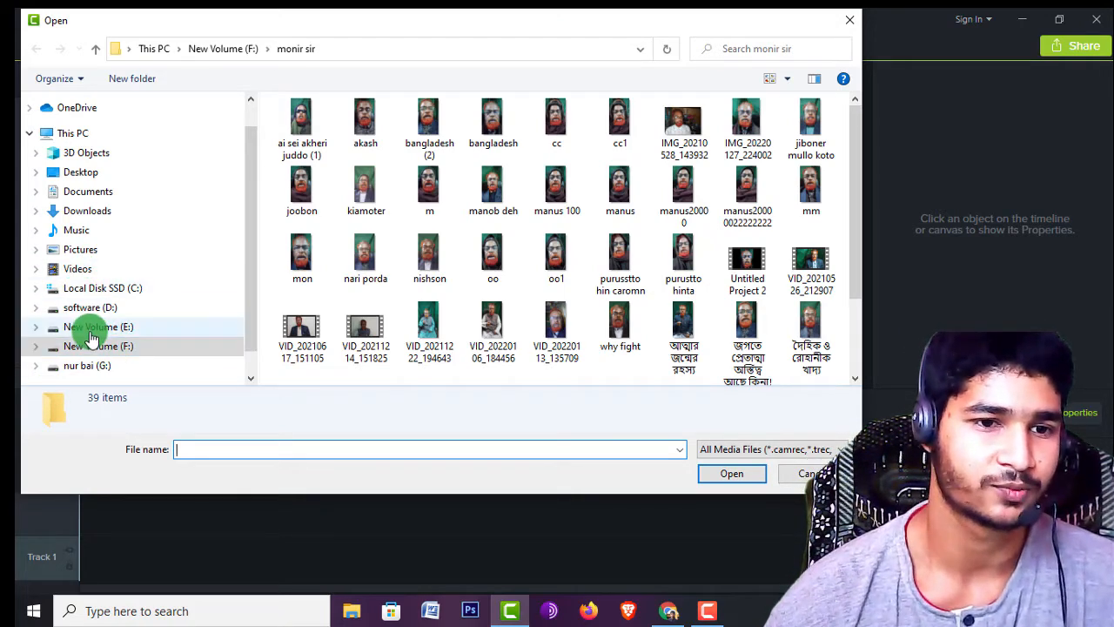
left_click(90, 326)
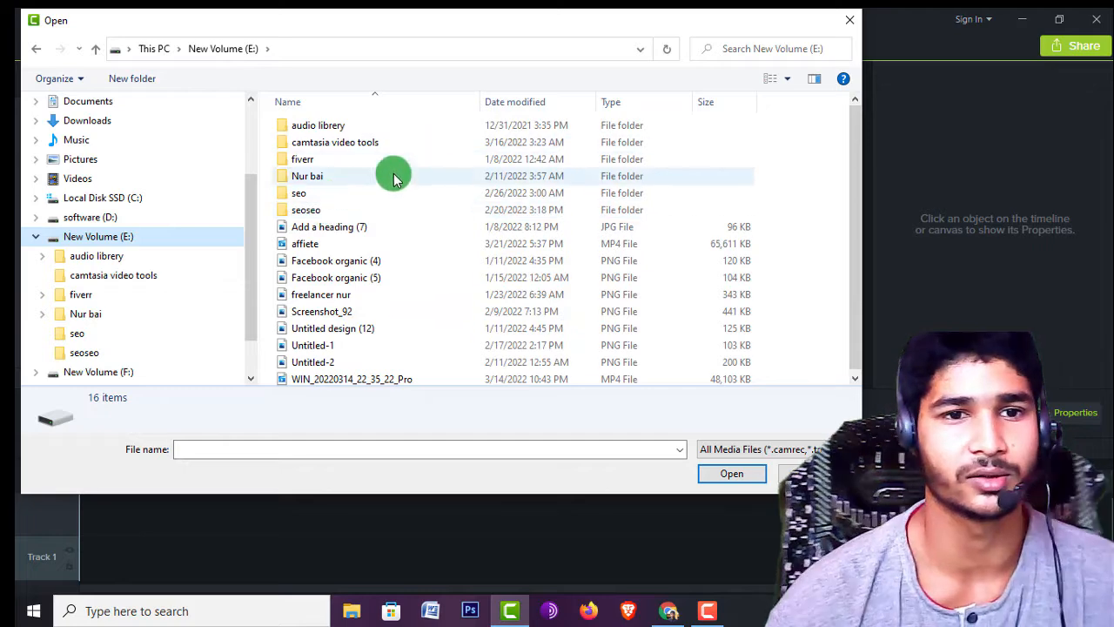
double_click(325, 148)
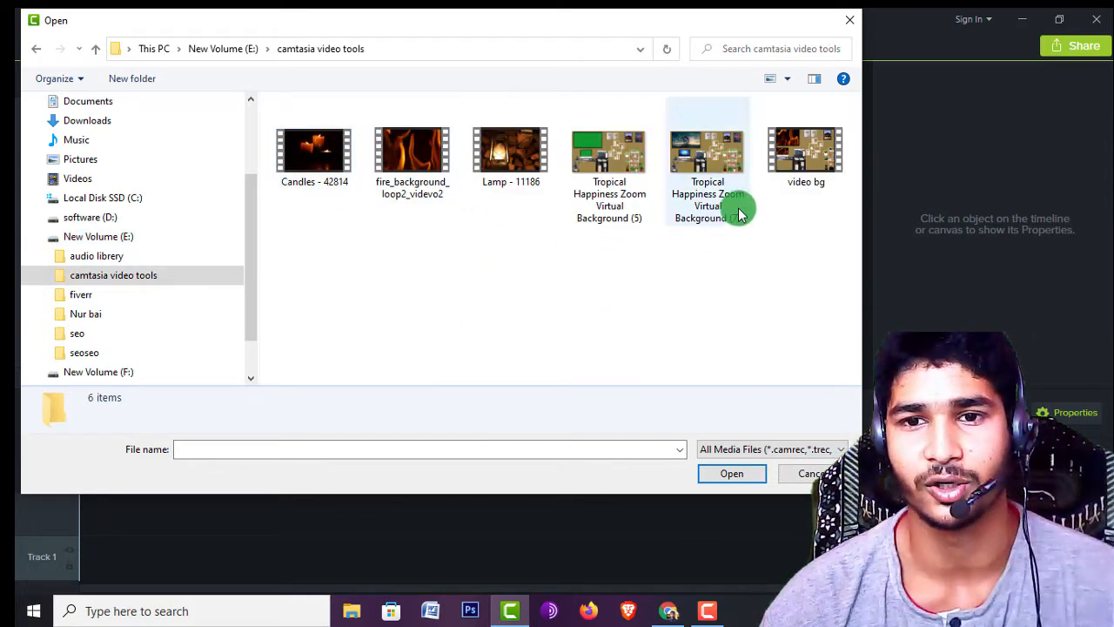
left_click(802, 154)
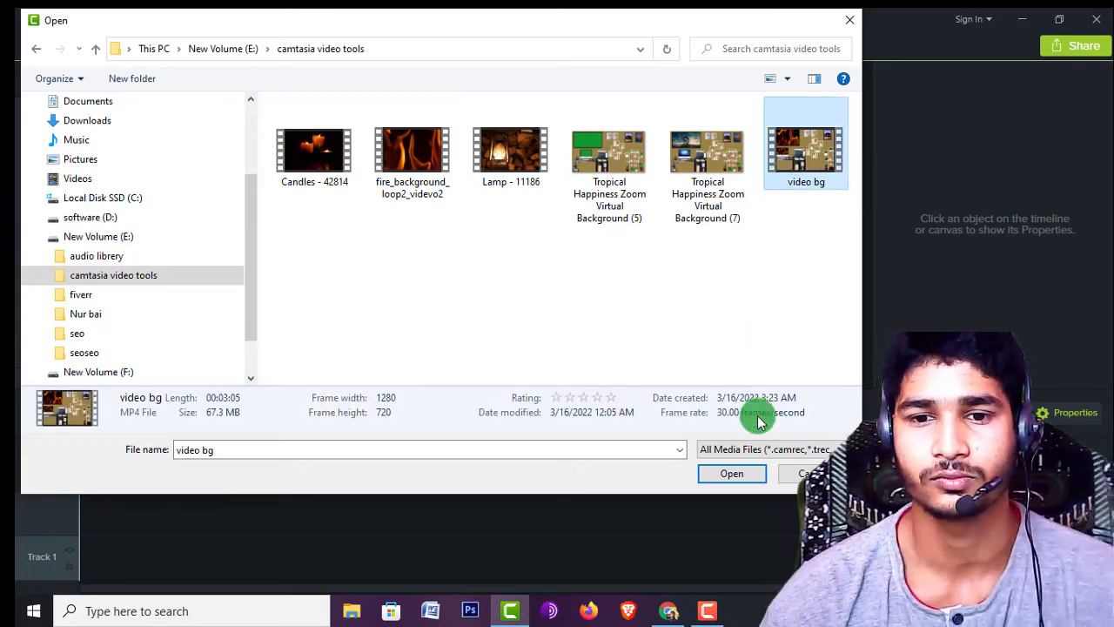
left_click(727, 473)
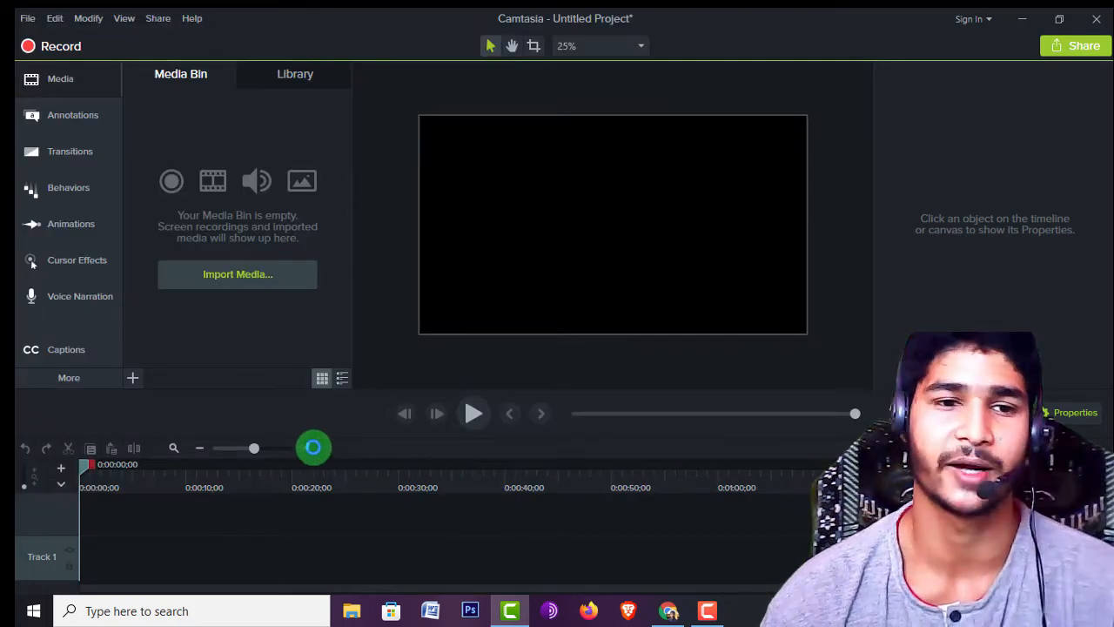
left_click_drag(191, 156, 82, 589)
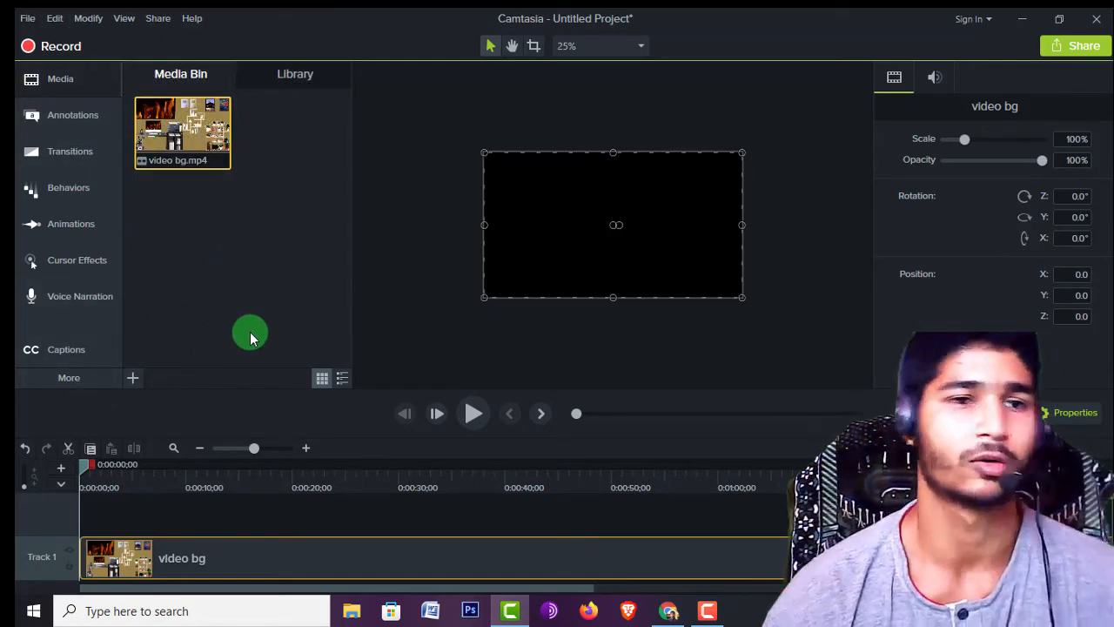
- Import the image Tropical Happiness Zoom Virtual Background (5) into the Media Bin
left_click(134, 380)
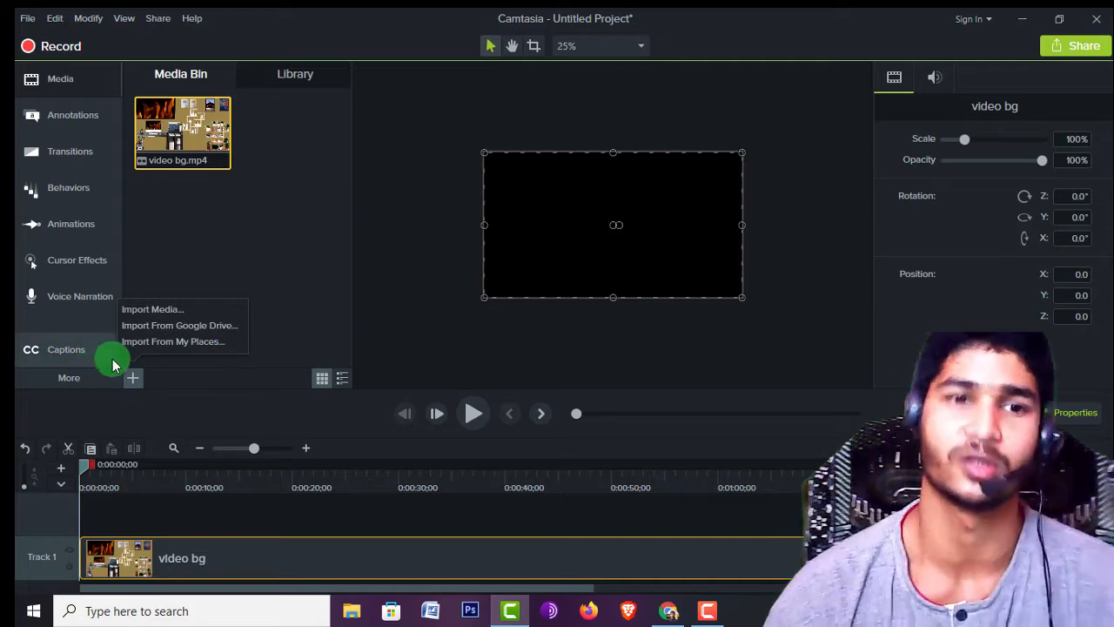
left_click(132, 316)
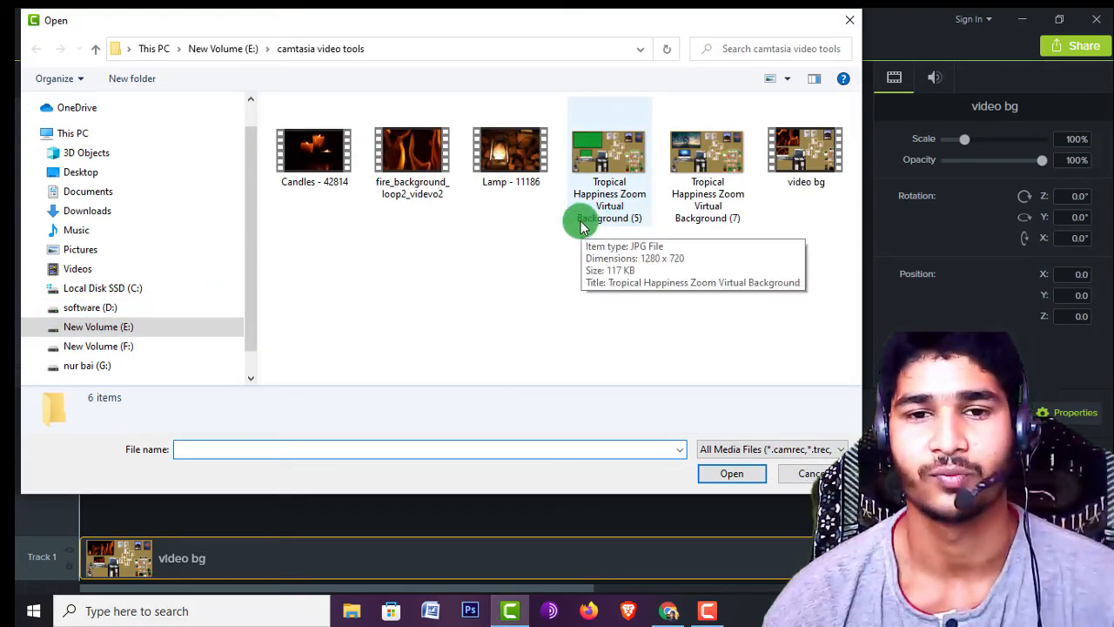
left_click(601, 151)
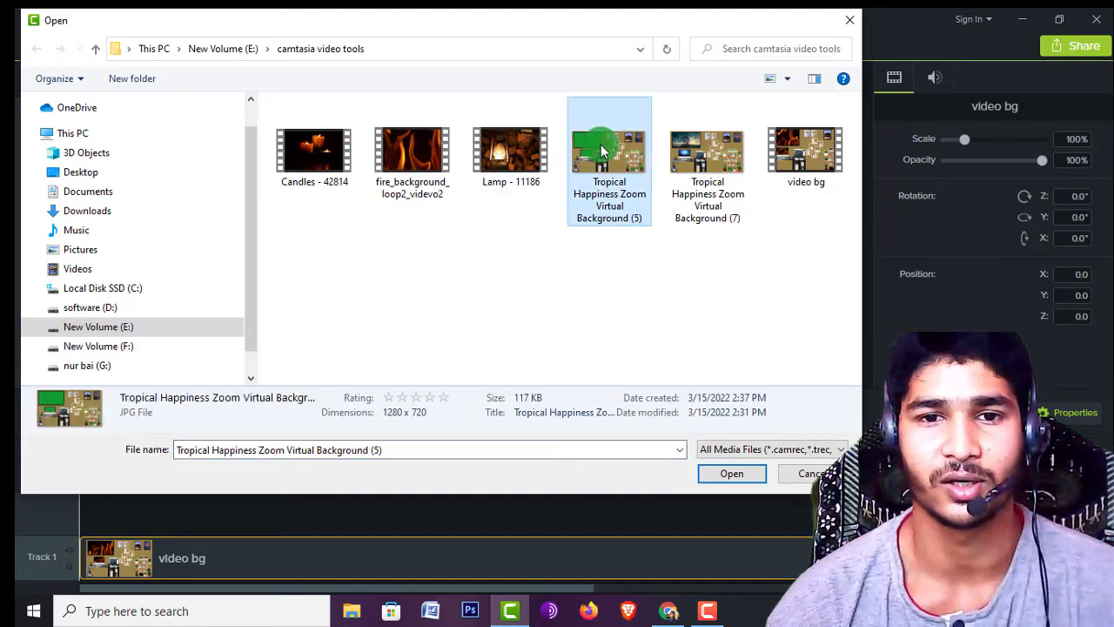
left_click(731, 472)
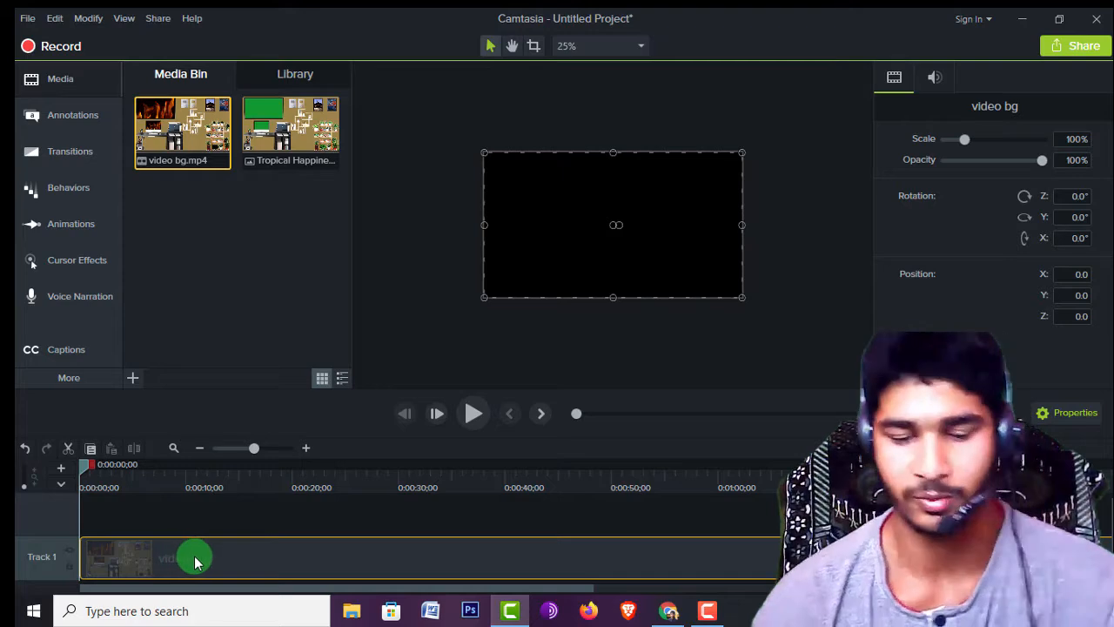
- Try the Tropical Happiness image on Track 1 in place of the video bg clip, and put video bg back
key("Delete")
left_click_drag(288, 130, 199, 550)
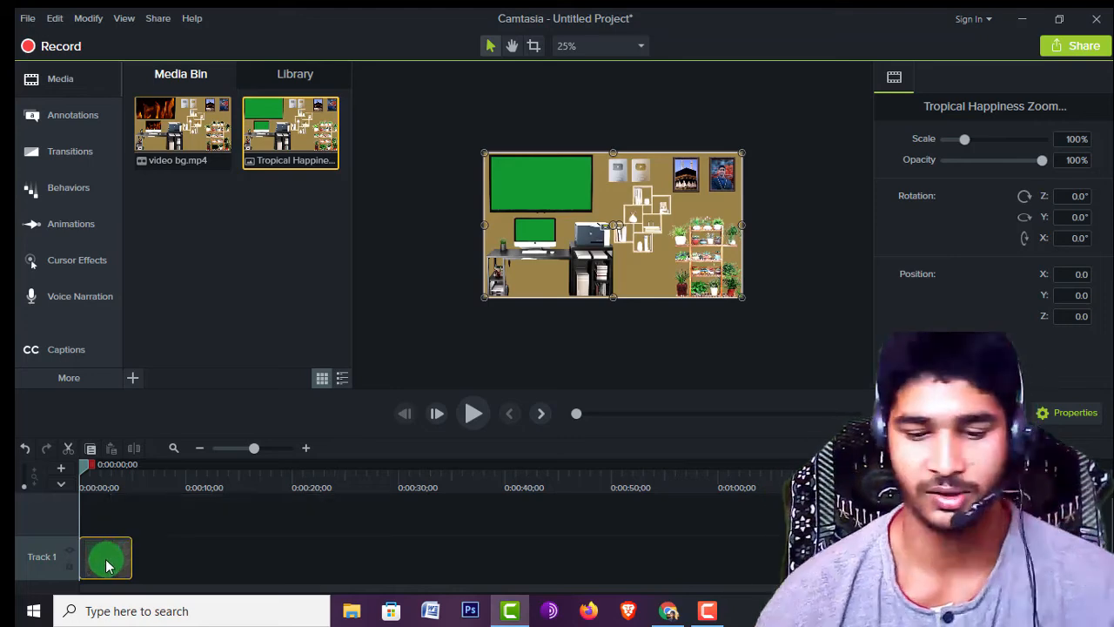
key("Delete")
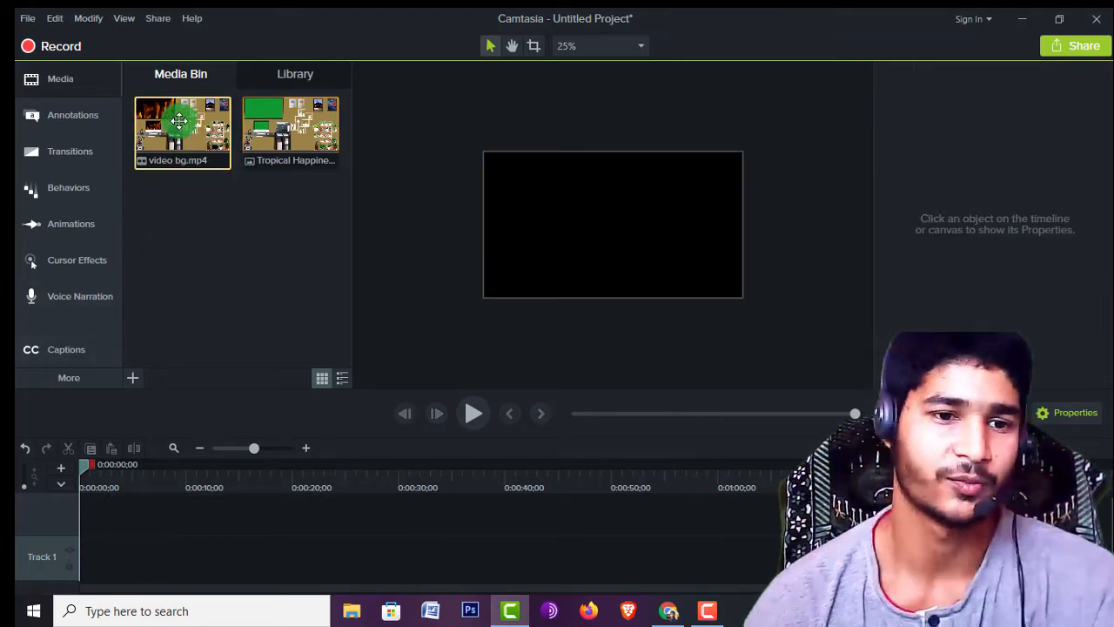
left_click_drag(174, 122, 95, 566)
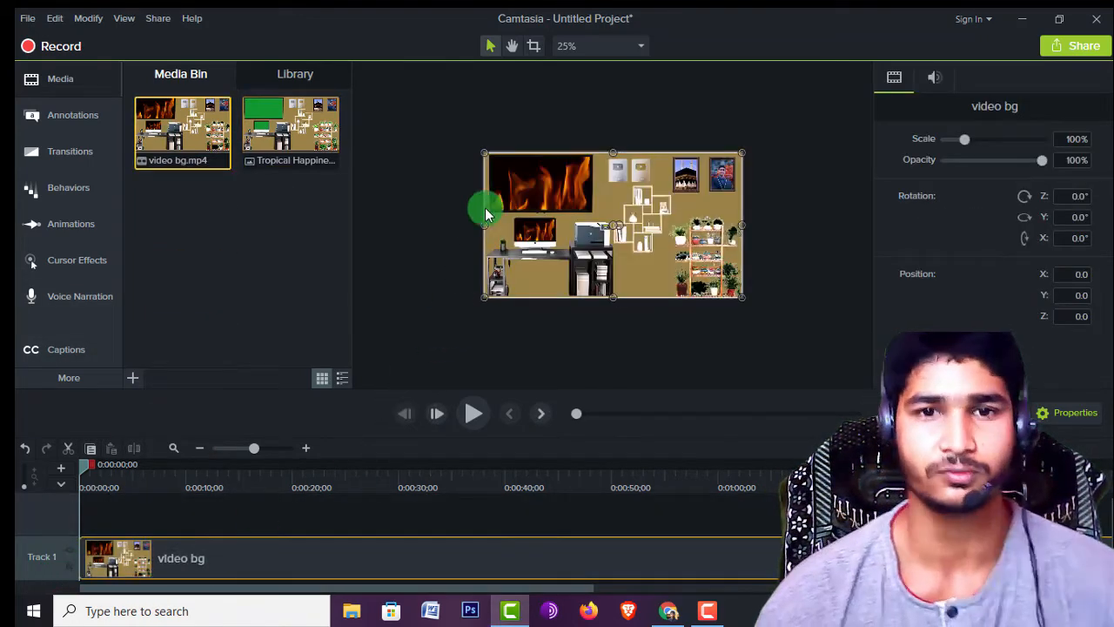
- Try the canvas zoom at 100% and set it to 75%
left_click(642, 47)
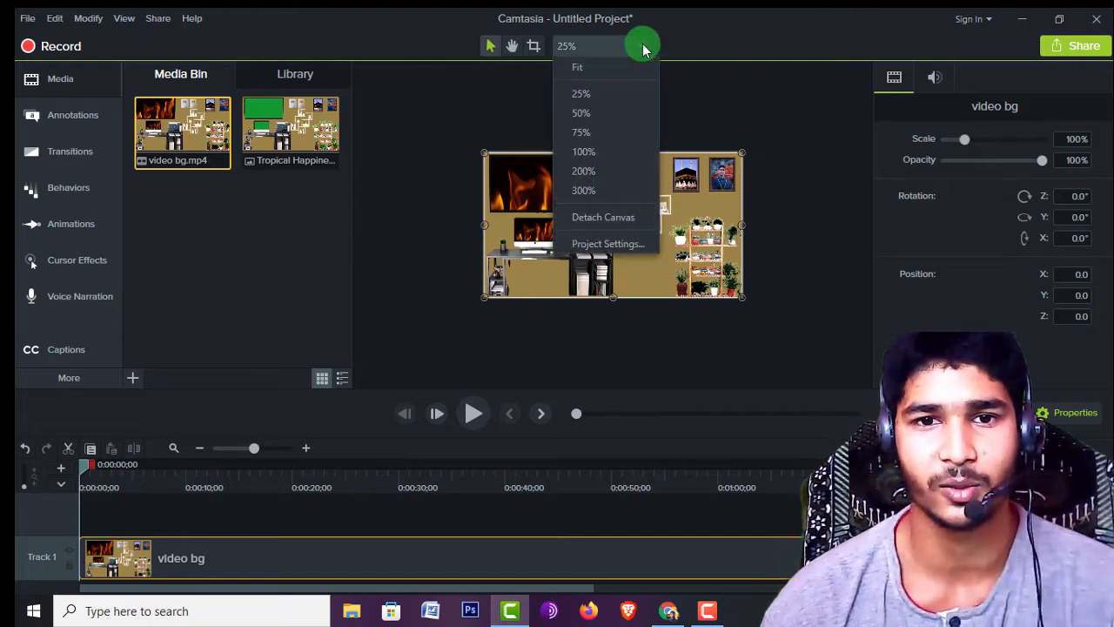
left_click(579, 148)
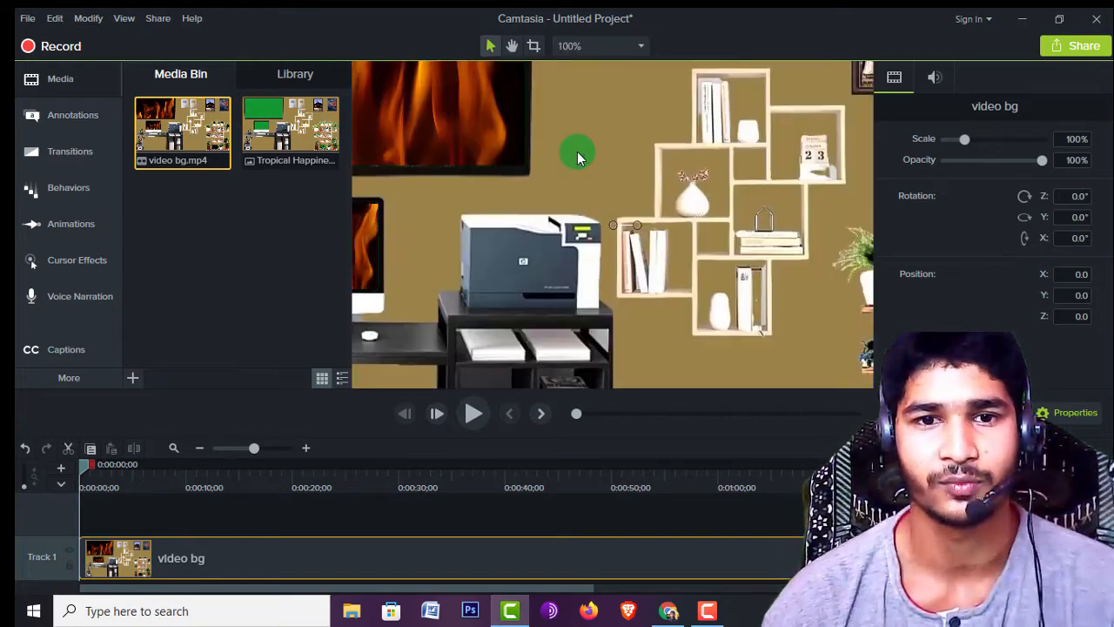
left_click(643, 48)
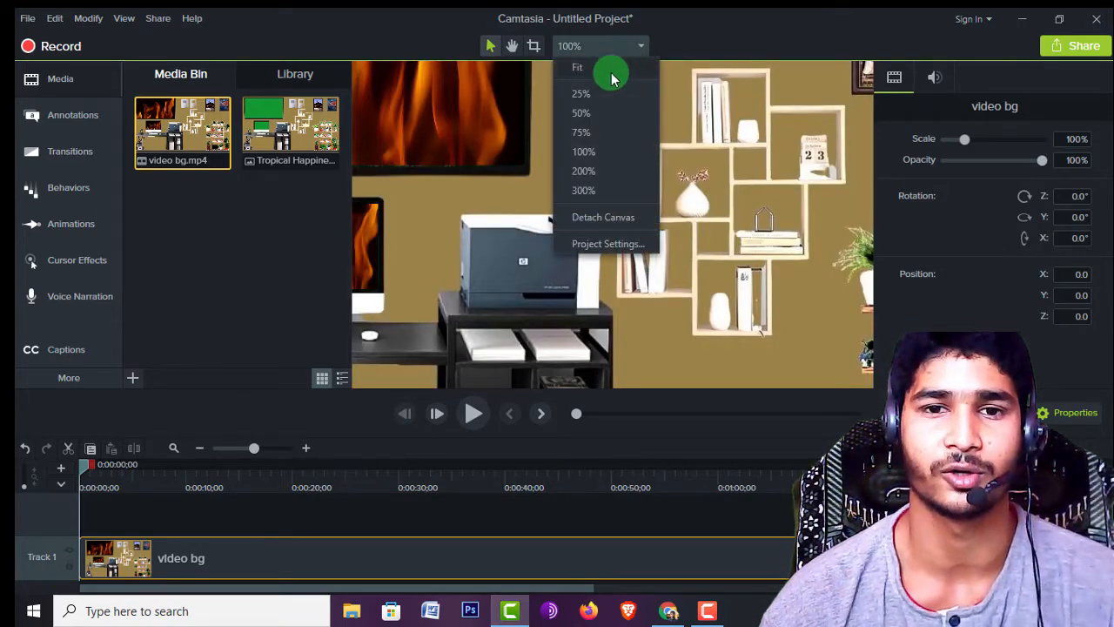
left_click(591, 132)
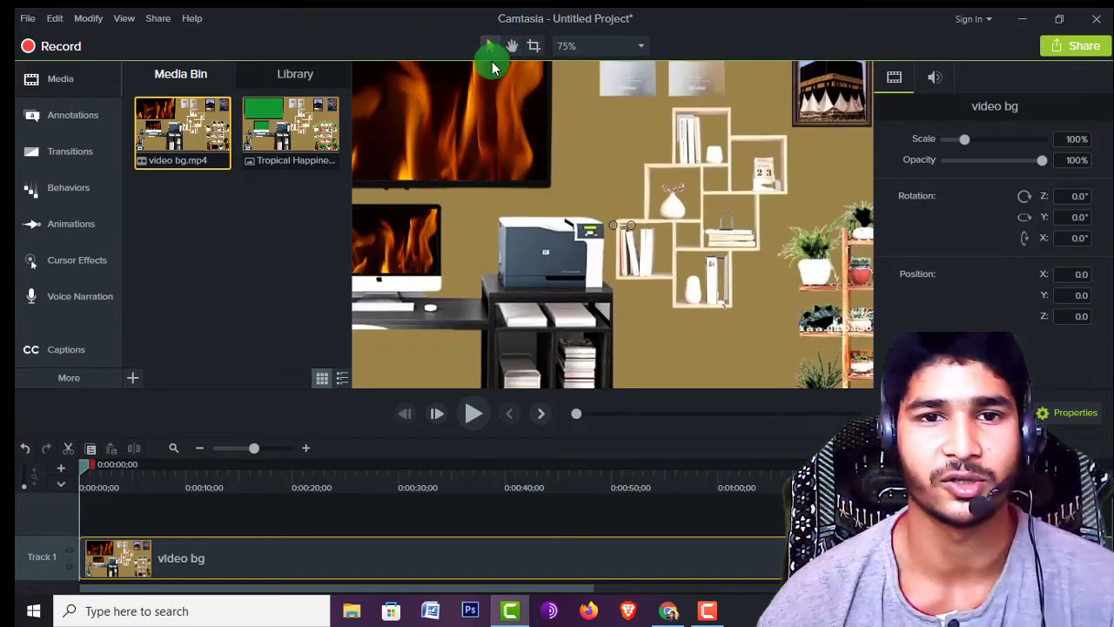
- Scale the video bg clip to about 66.4% and position it at about X -3.3, Y 17.5 to span the visible canvas width
left_click_drag(393, 110, 550, 139)
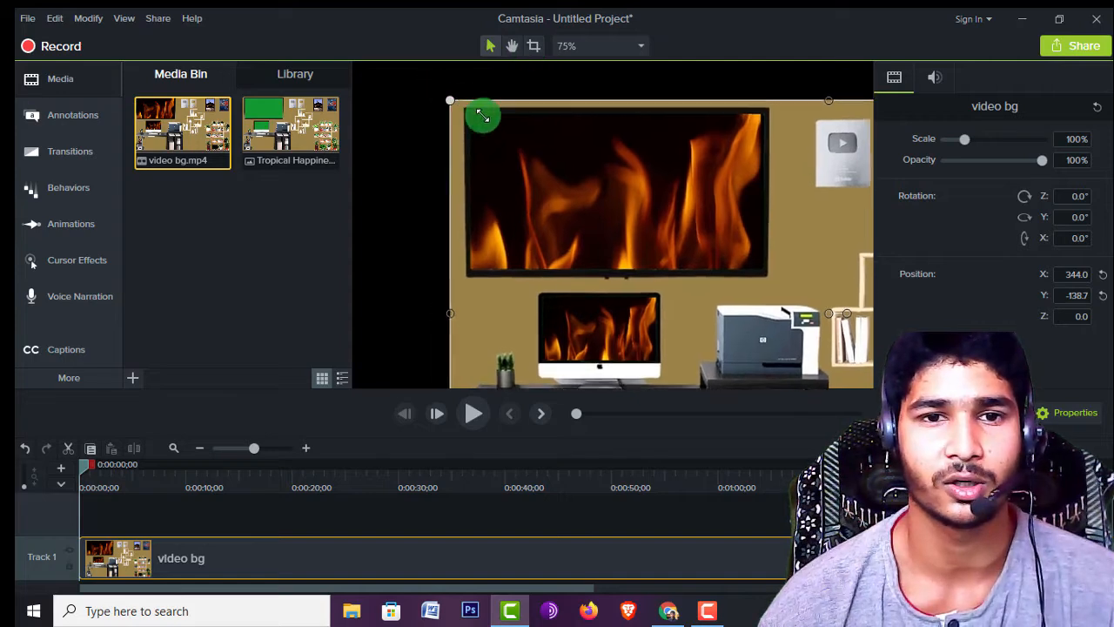
left_click_drag(482, 116, 649, 236)
left_click_drag(821, 310, 522, 174)
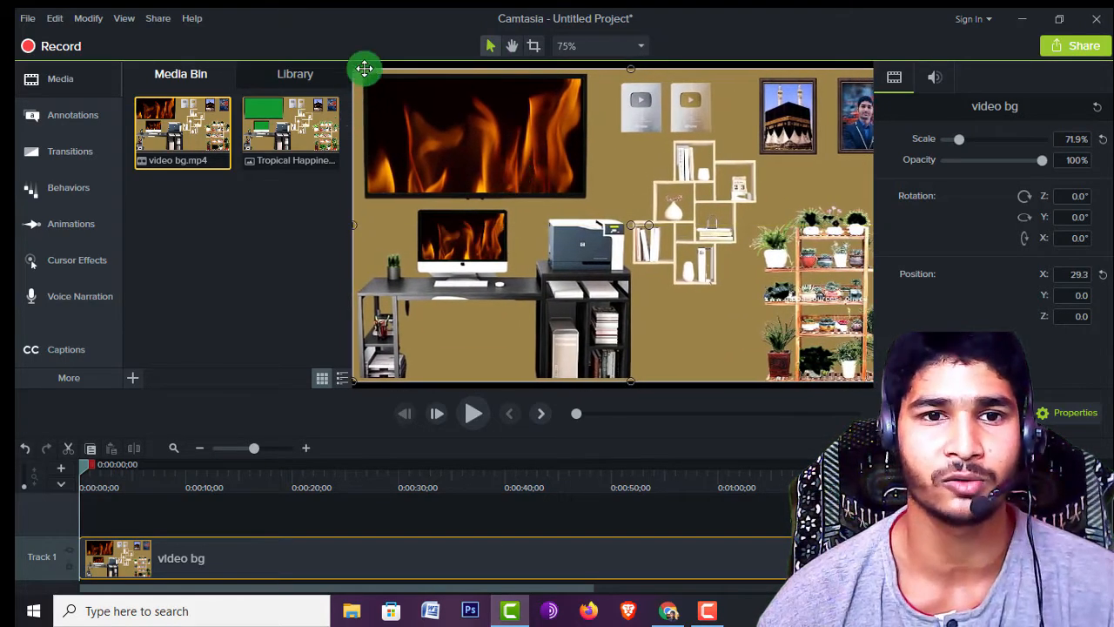
left_click_drag(351, 67, 393, 92)
left_click_drag(649, 205, 643, 202)
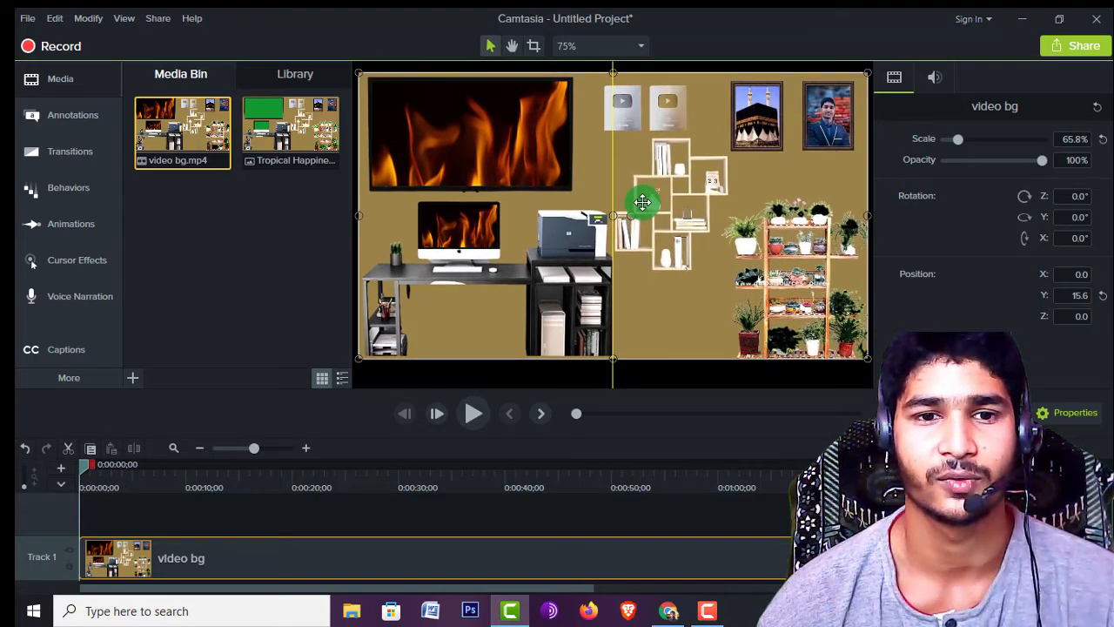
left_click_drag(359, 74, 355, 71)
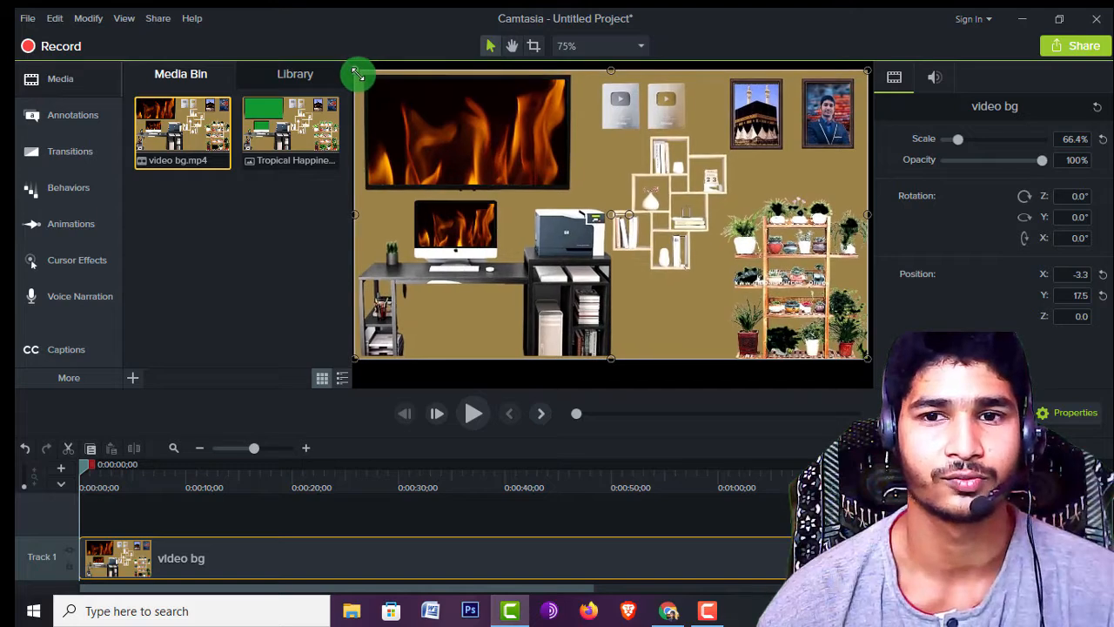
left_click(875, 362)
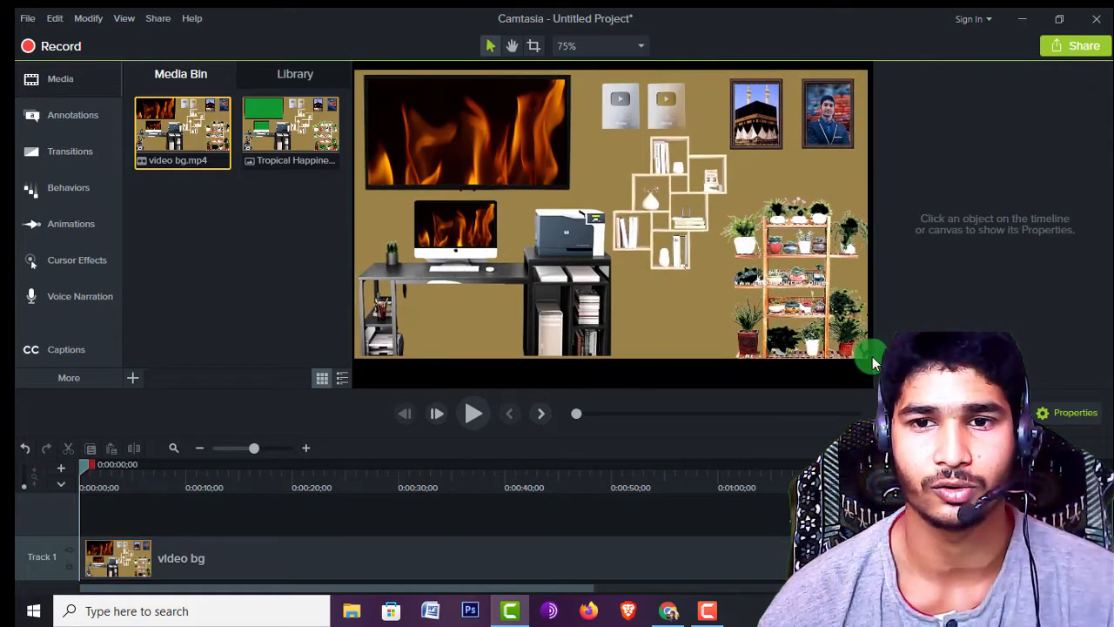
left_click(824, 337)
left_click_drag(867, 355, 860, 355)
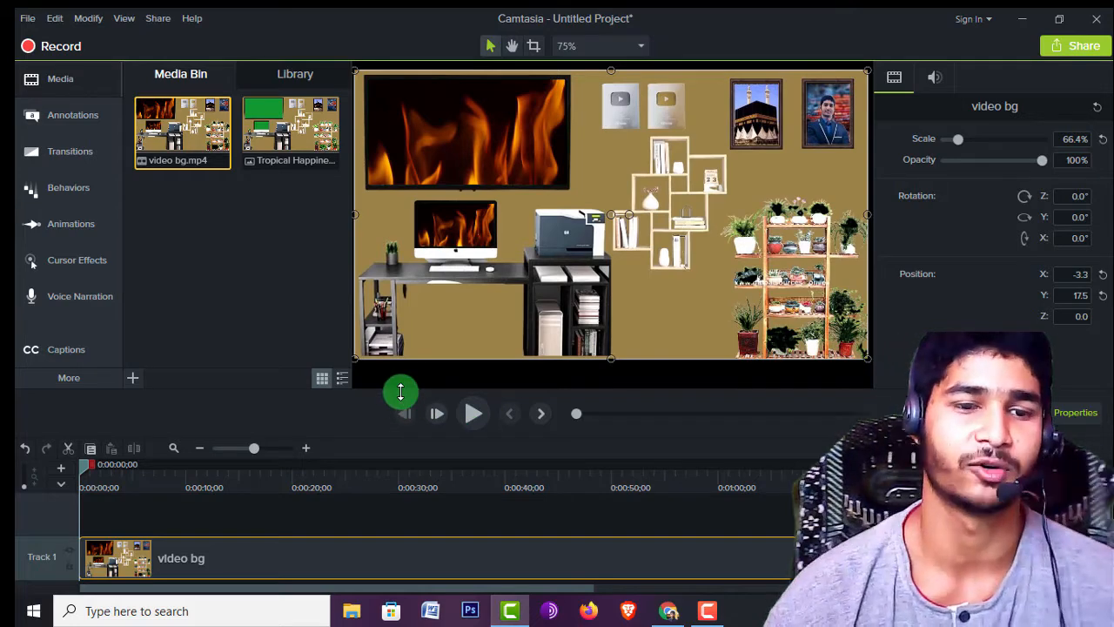
- Import affiete.mp4 from New Volume (E:) and place it at the start of a new track above the video bg clip
left_click(134, 378)
left_click(153, 304)
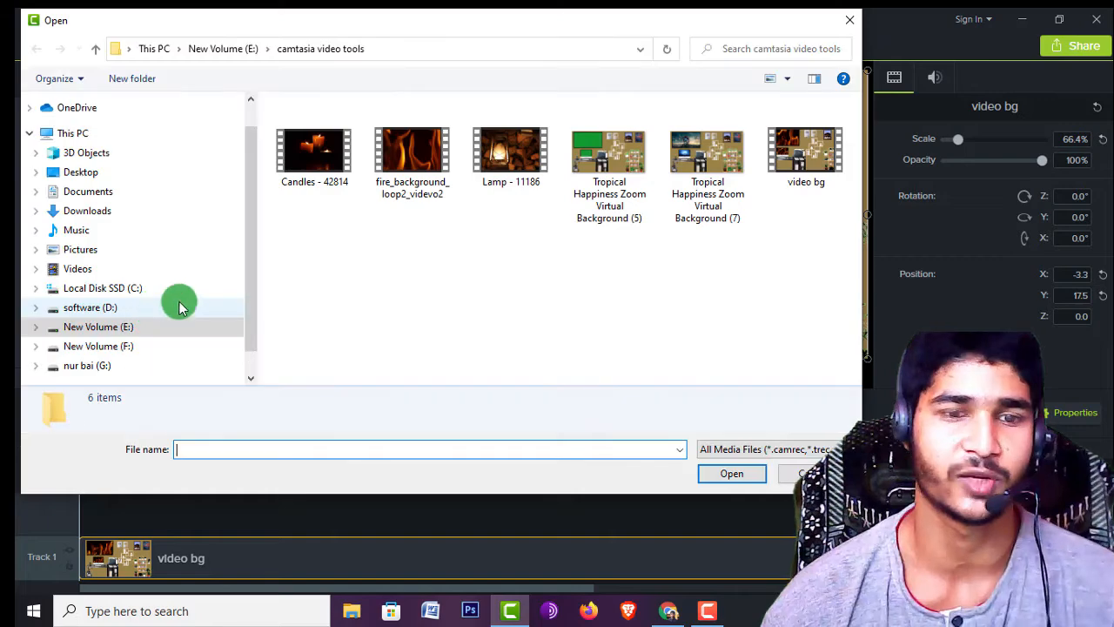
left_click(96, 329)
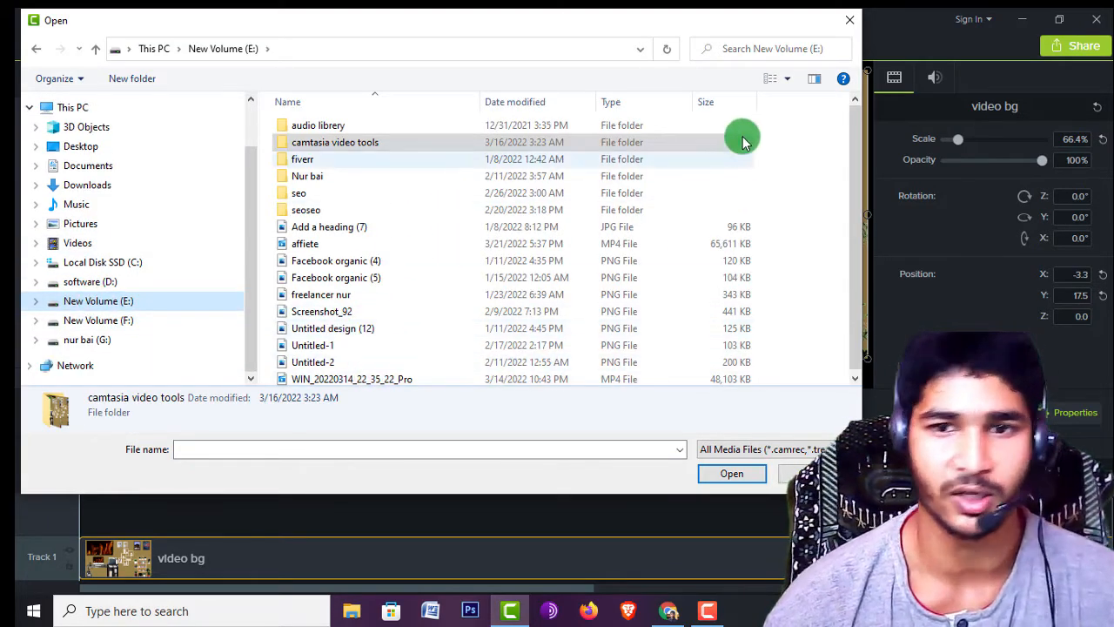
left_click_drag(854, 228, 857, 264)
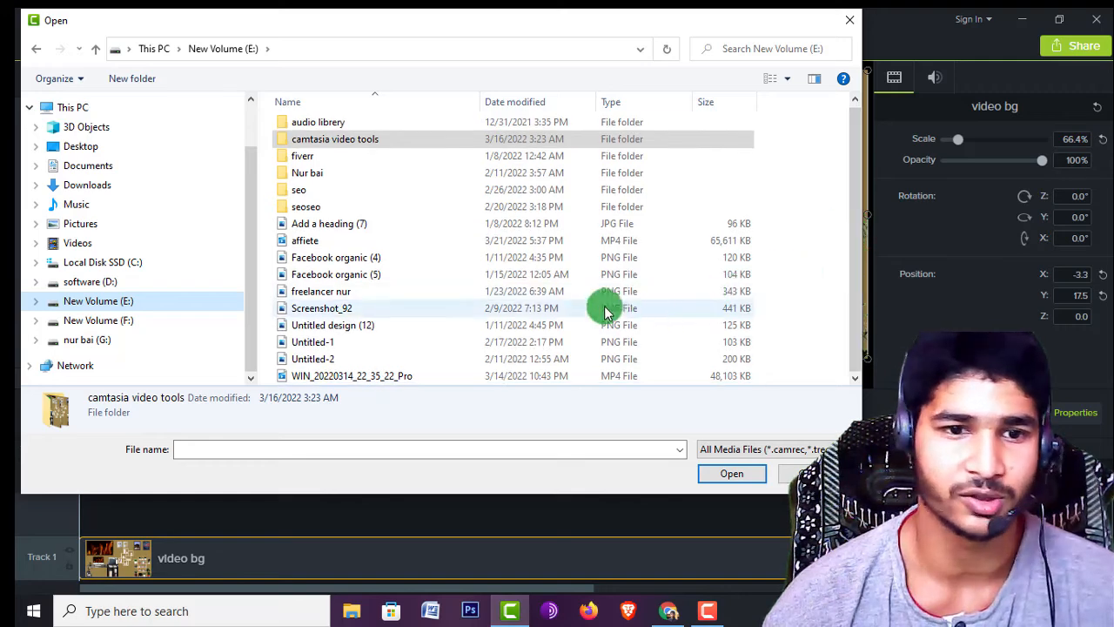
left_click(304, 243)
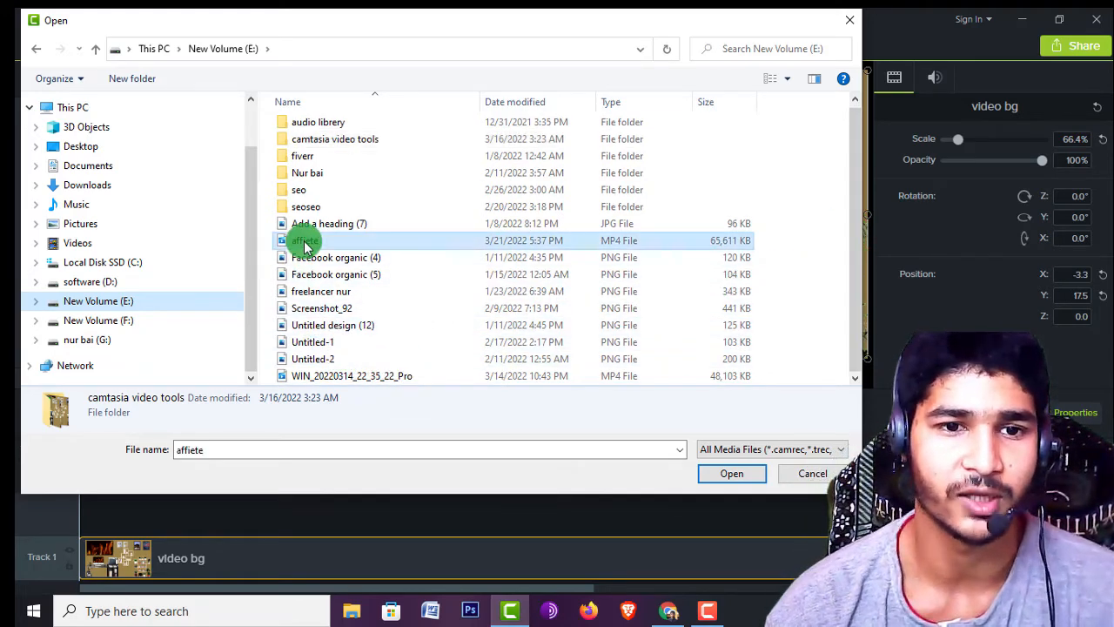
left_click(729, 476)
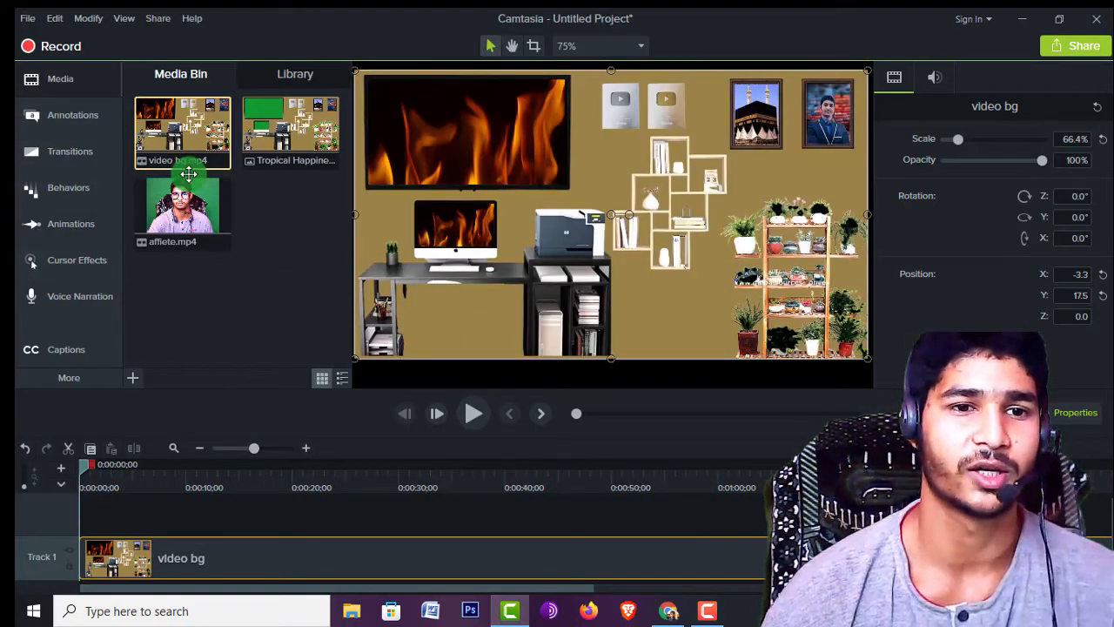
left_click_drag(186, 225, 79, 503)
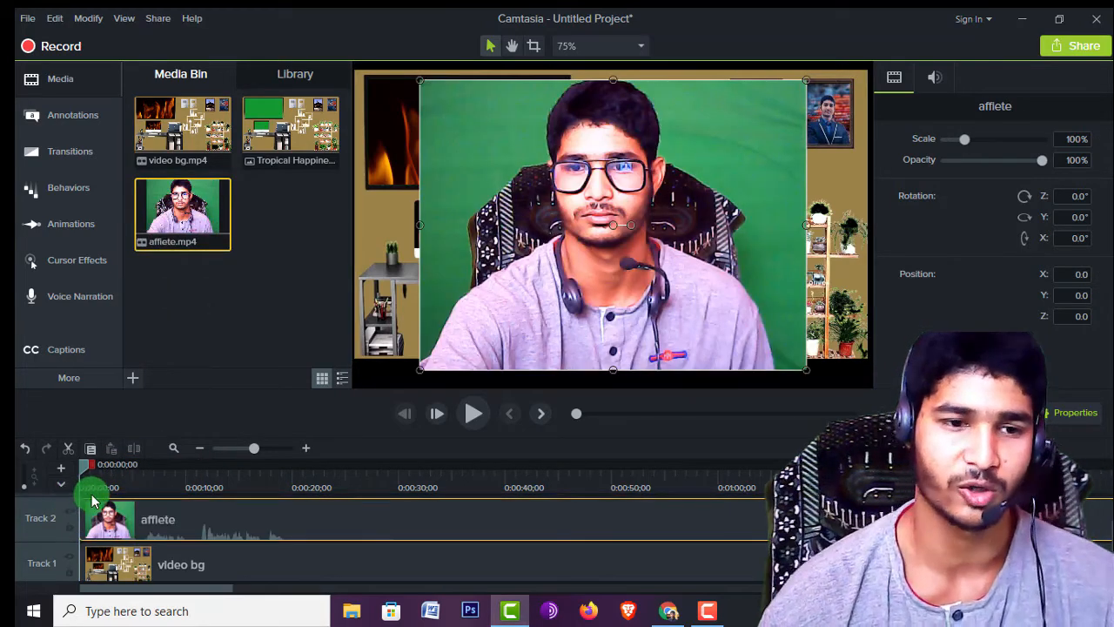
- Hide Track 1 and play the affiete clip from the start
left_click(70, 562)
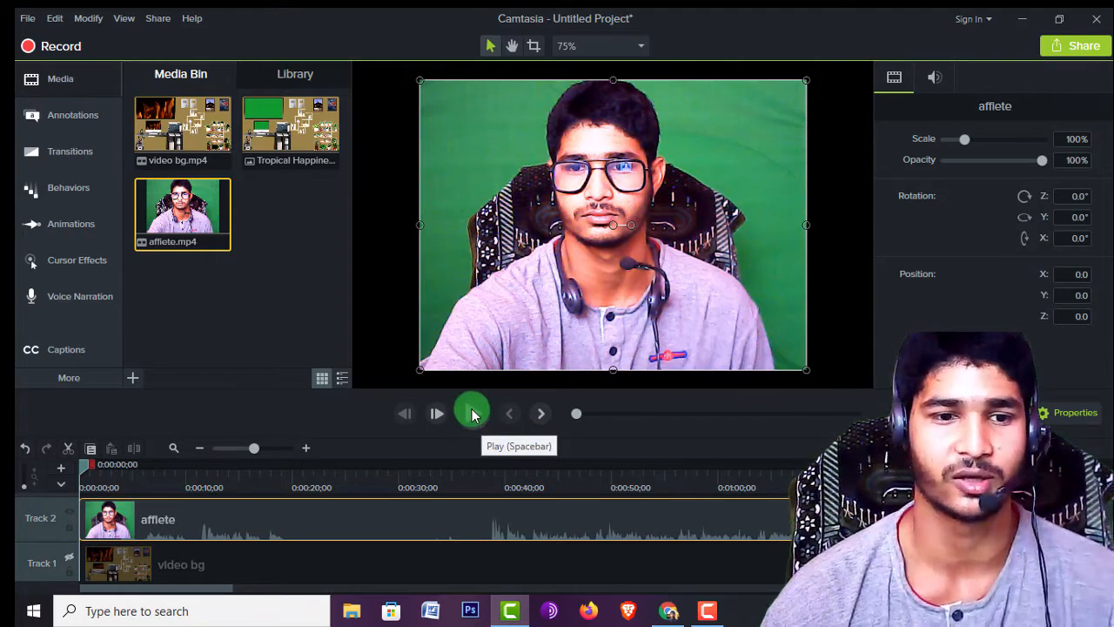
left_click(472, 415)
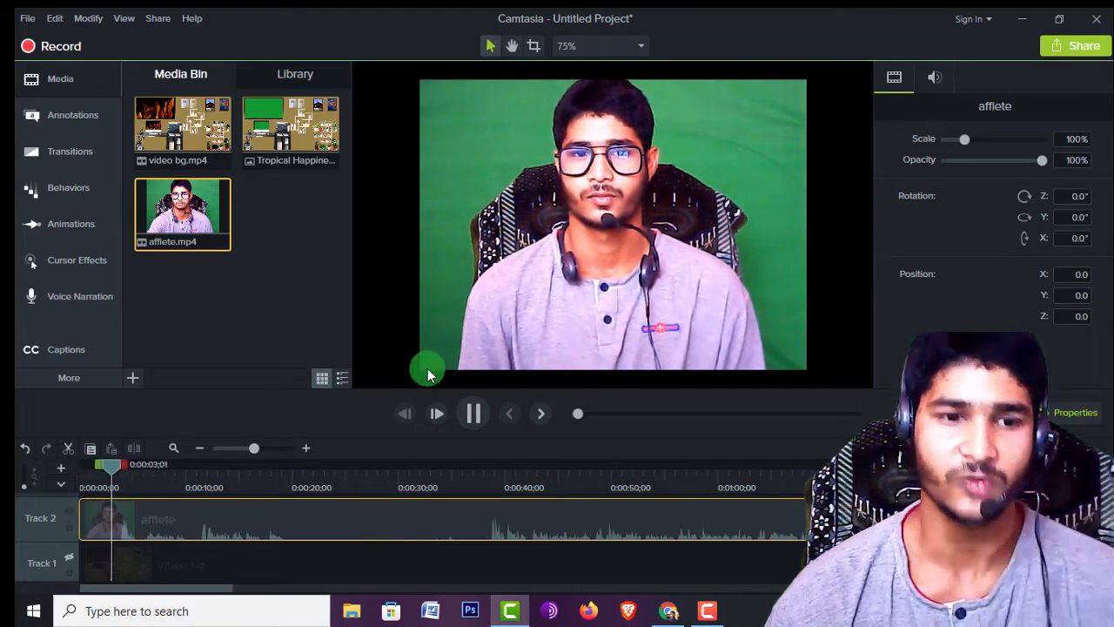
- Stop playback, replay the affiete clip from about 0:00:00;27 to hear its original audio, and return the playhead to 0:00:02;15
left_click(477, 414)
left_click(152, 460)
left_click_drag(145, 470, 90, 468)
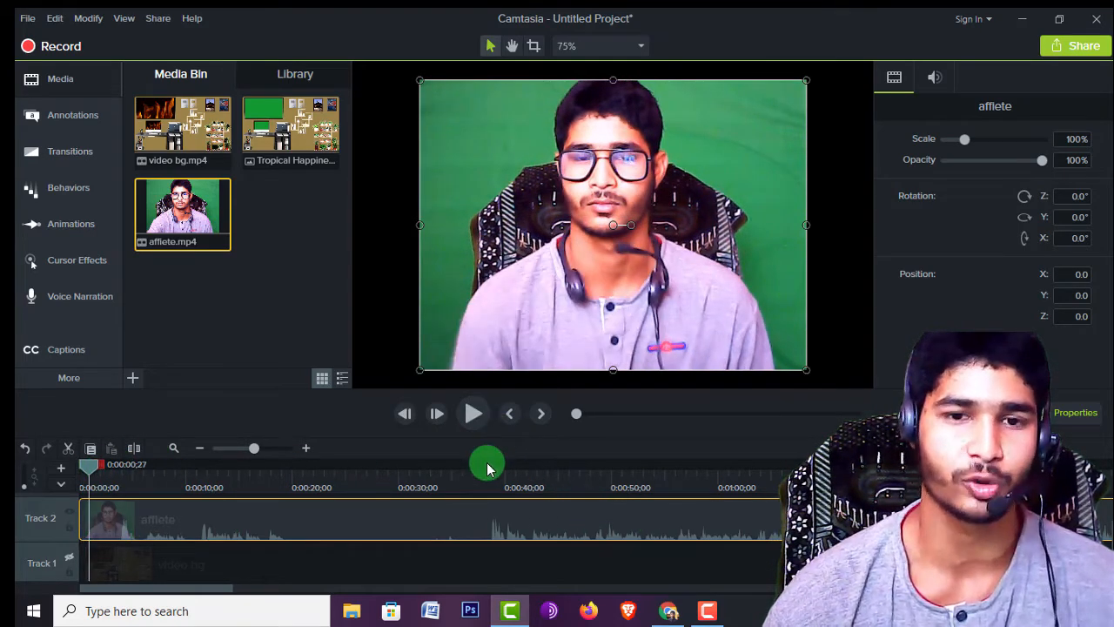
left_click(485, 416)
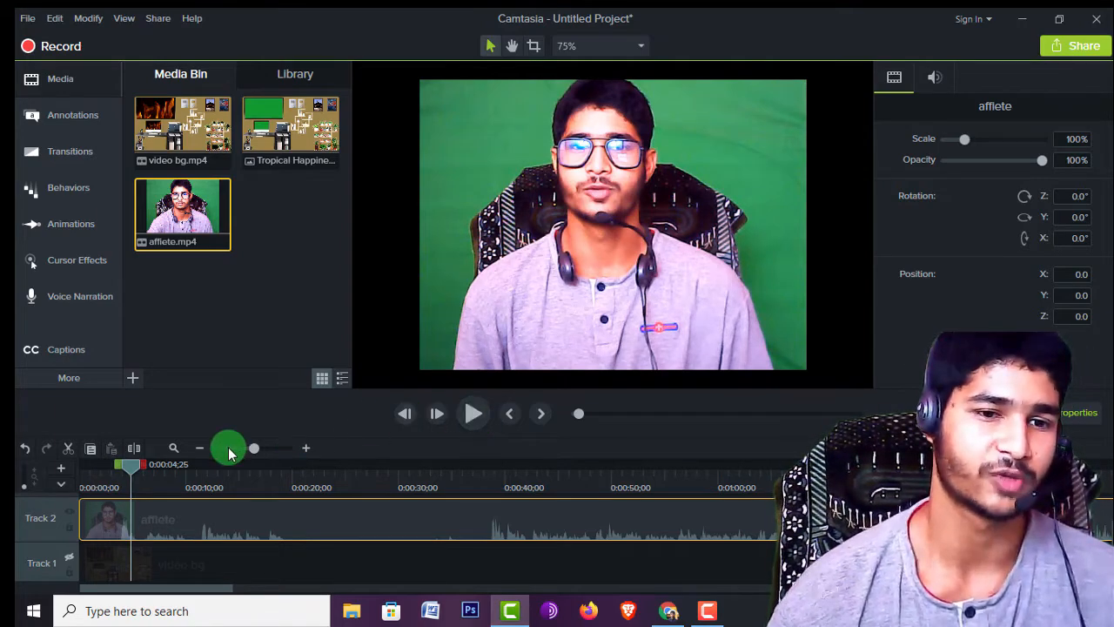
left_click_drag(131, 472, 106, 484)
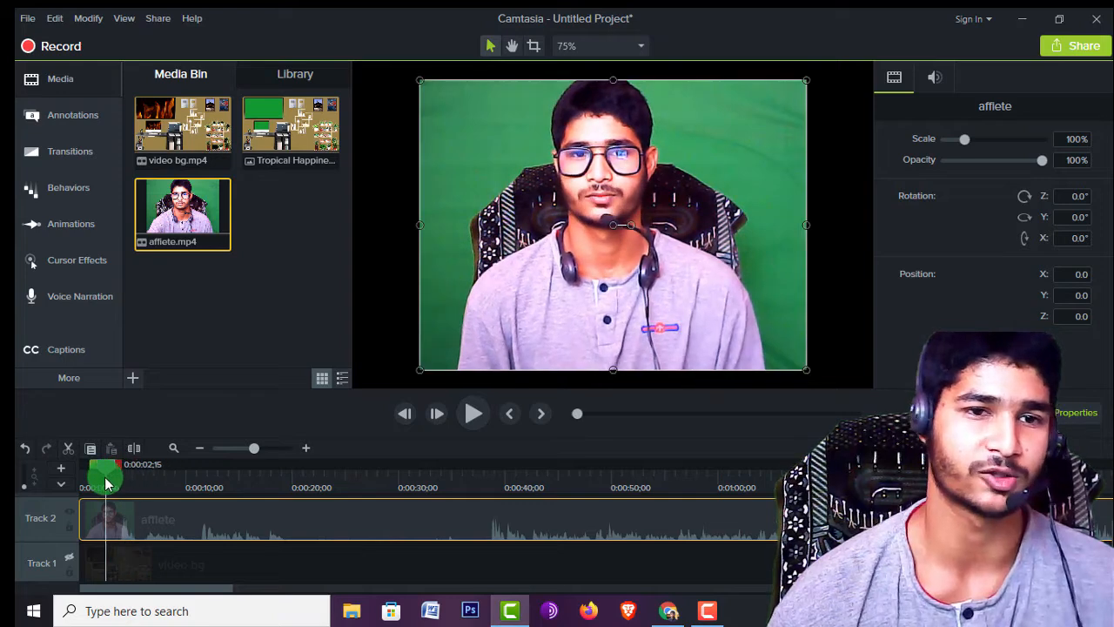
- Apply the Noise Removal audio effect to the affiete clip on Track 2 and analyze its audio
left_click(73, 391)
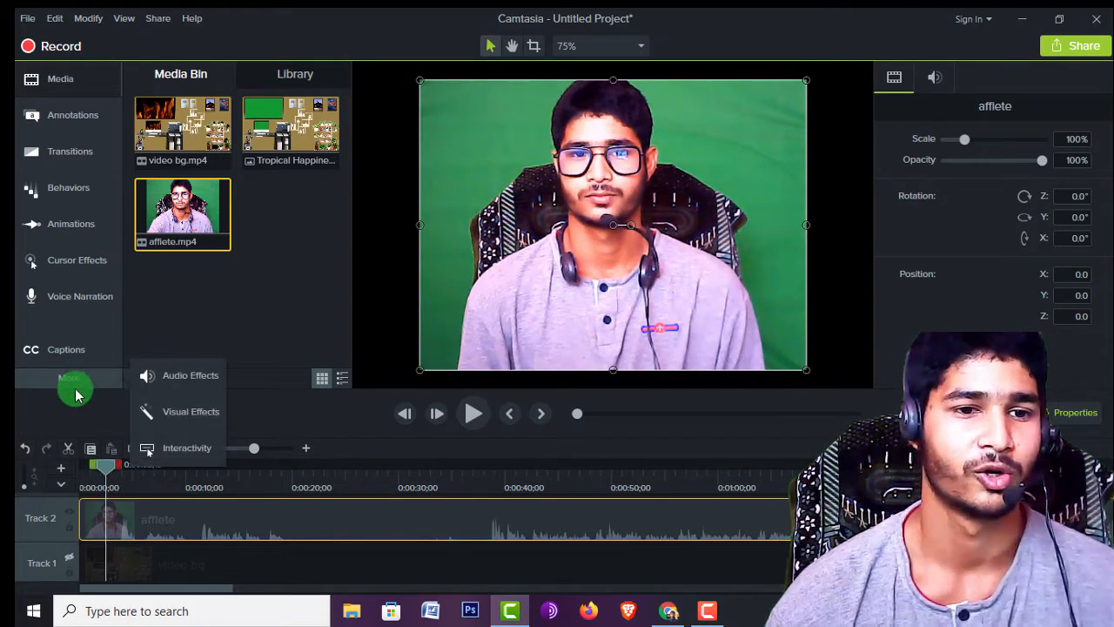
left_click(180, 377)
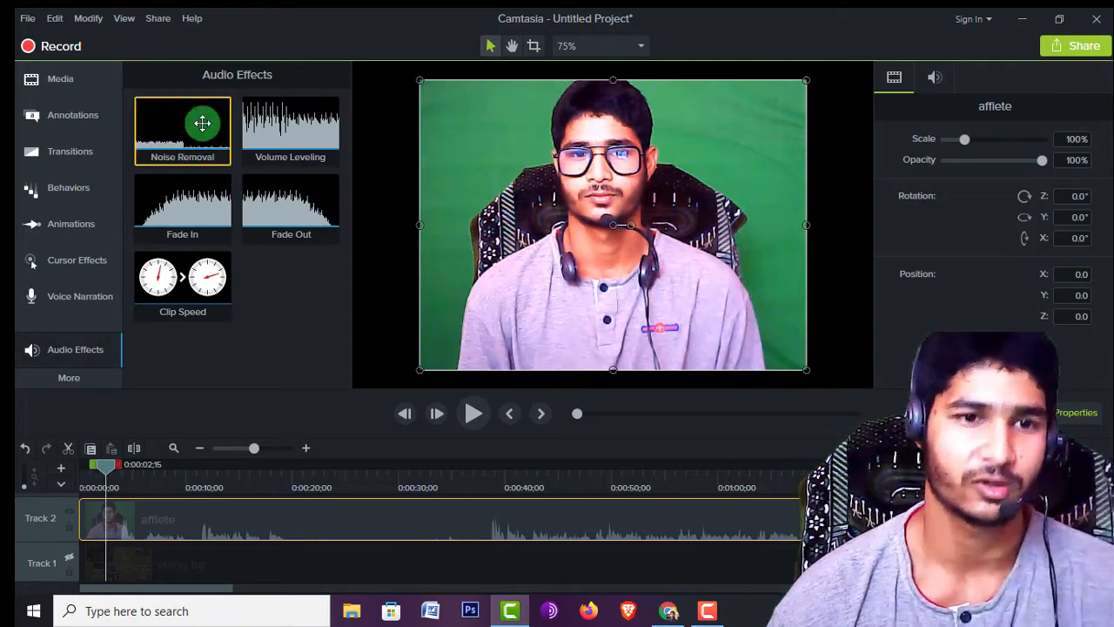
left_click_drag(201, 123, 174, 521)
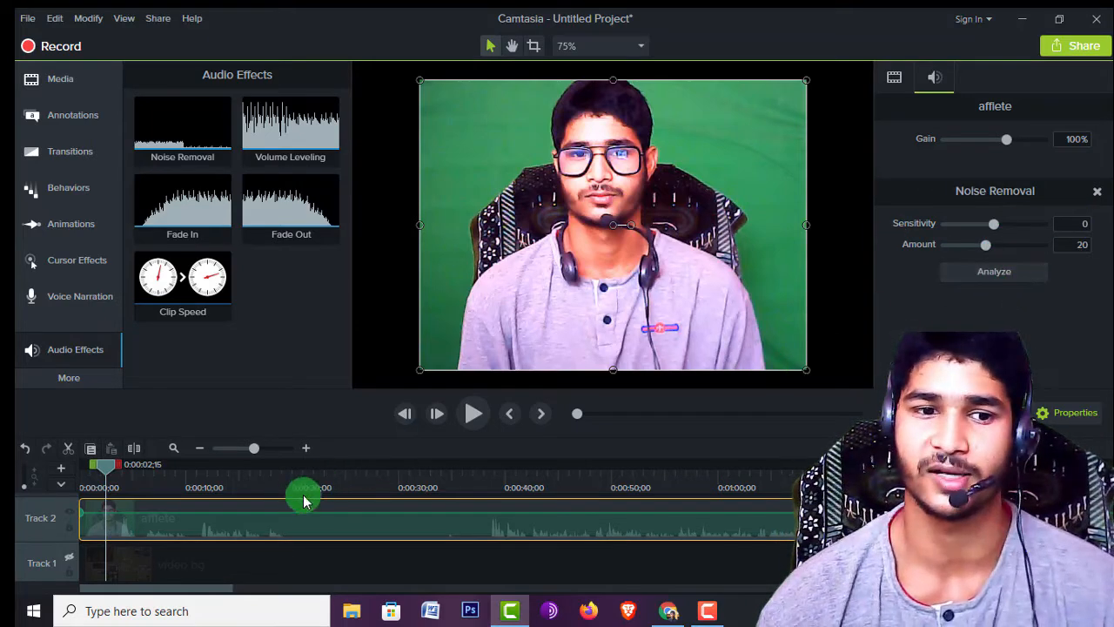
left_click(988, 273)
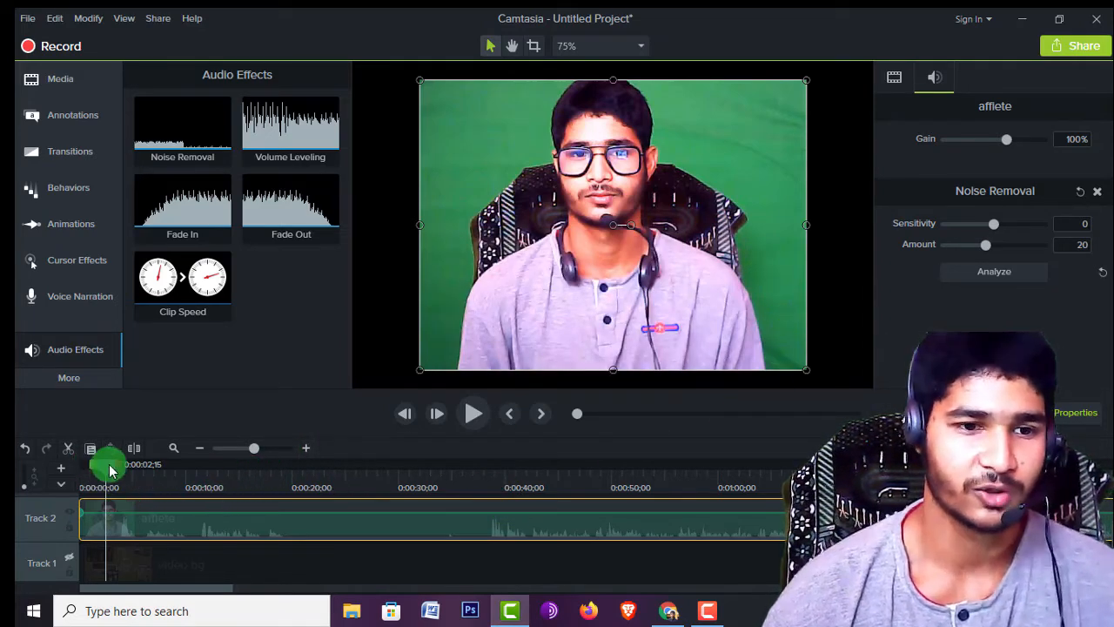
- Play the affiete clip from about 0:00:00;16 to check the noise removal, and leave the playhead at 0:00:06;06
left_click_drag(98, 471, 88, 477)
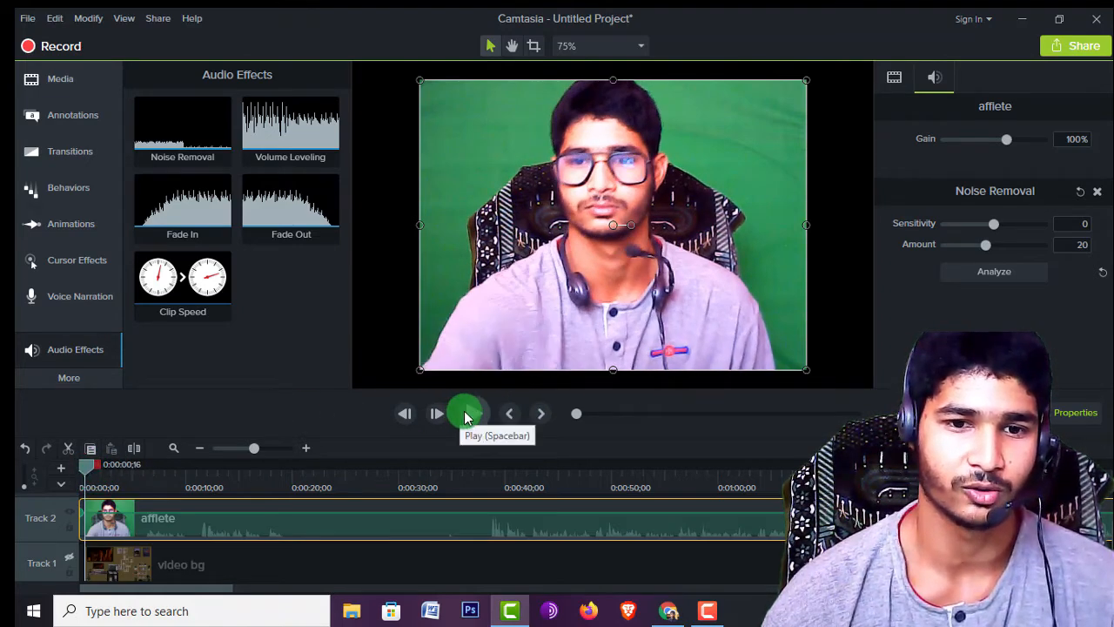
left_click(465, 415)
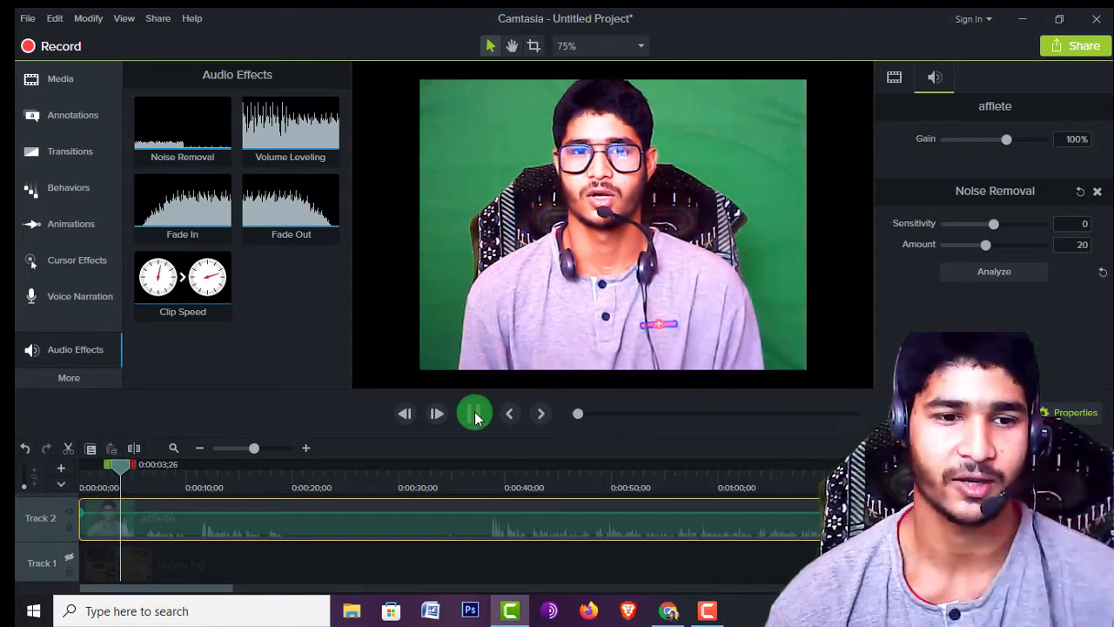
left_click(475, 415)
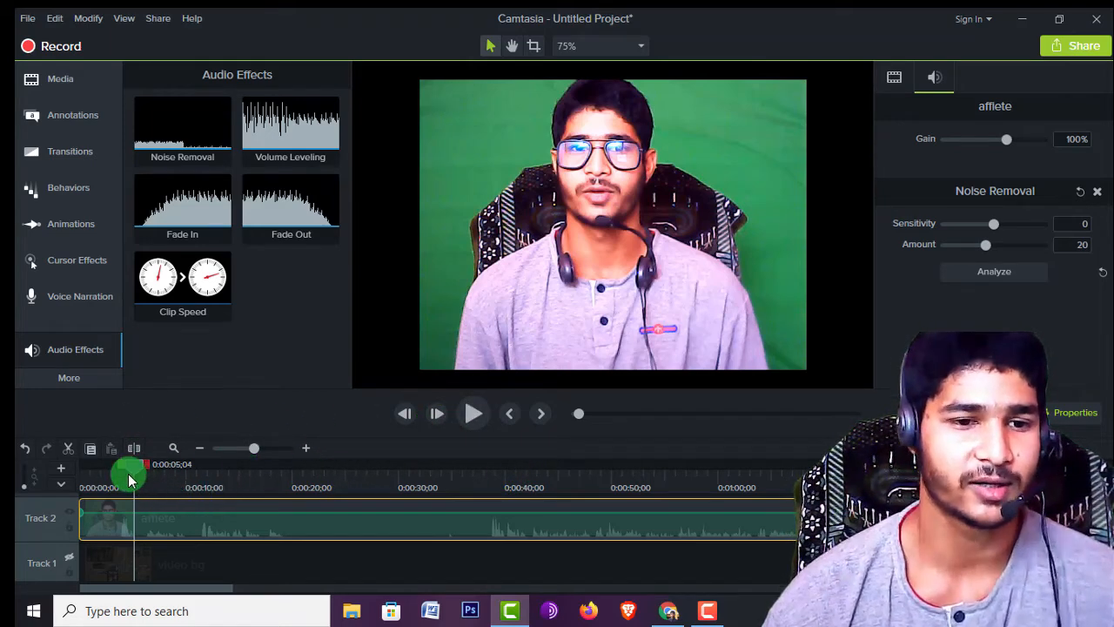
left_click_drag(137, 476, 147, 502)
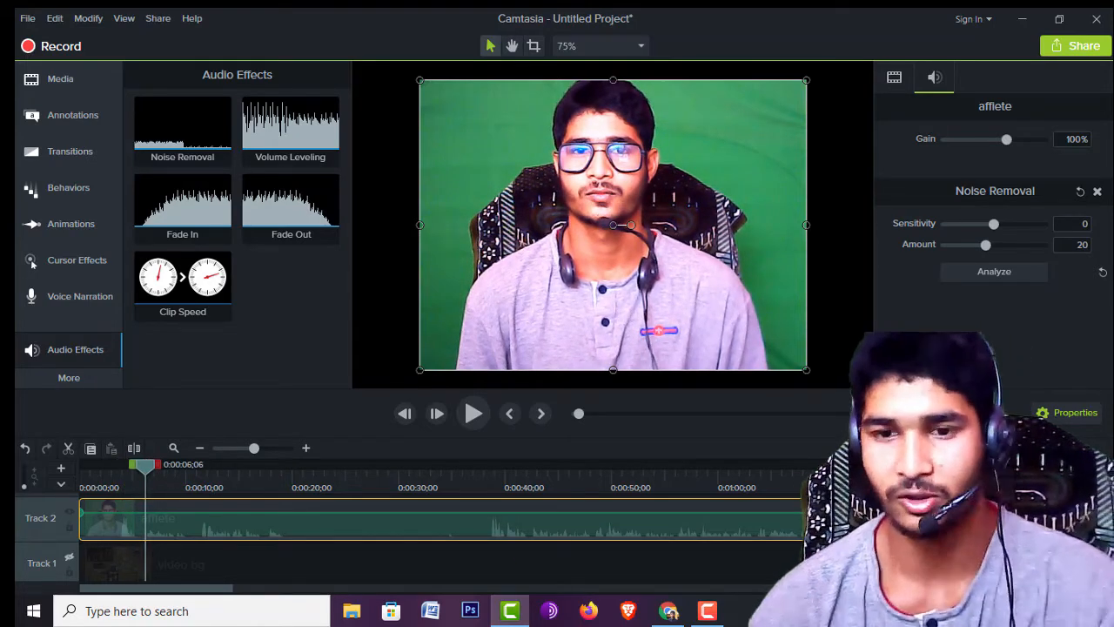
- Delete the affiete clip from Track 2 and place affiete.mp4 again at the start of a new Track 3
key("Delete")
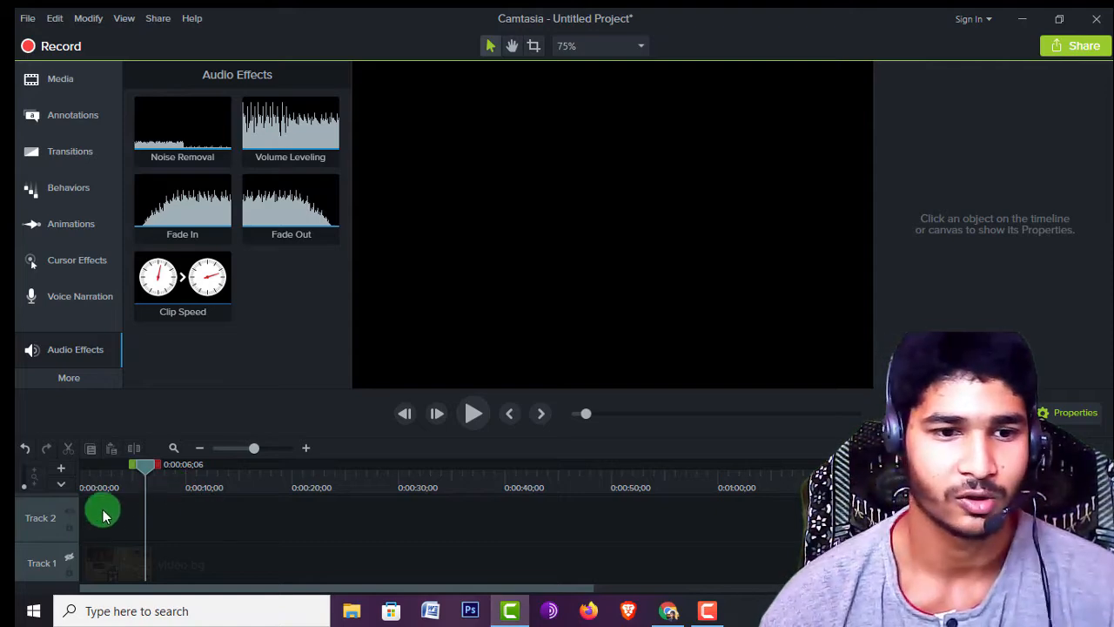
left_click_drag(99, 510, 331, 606)
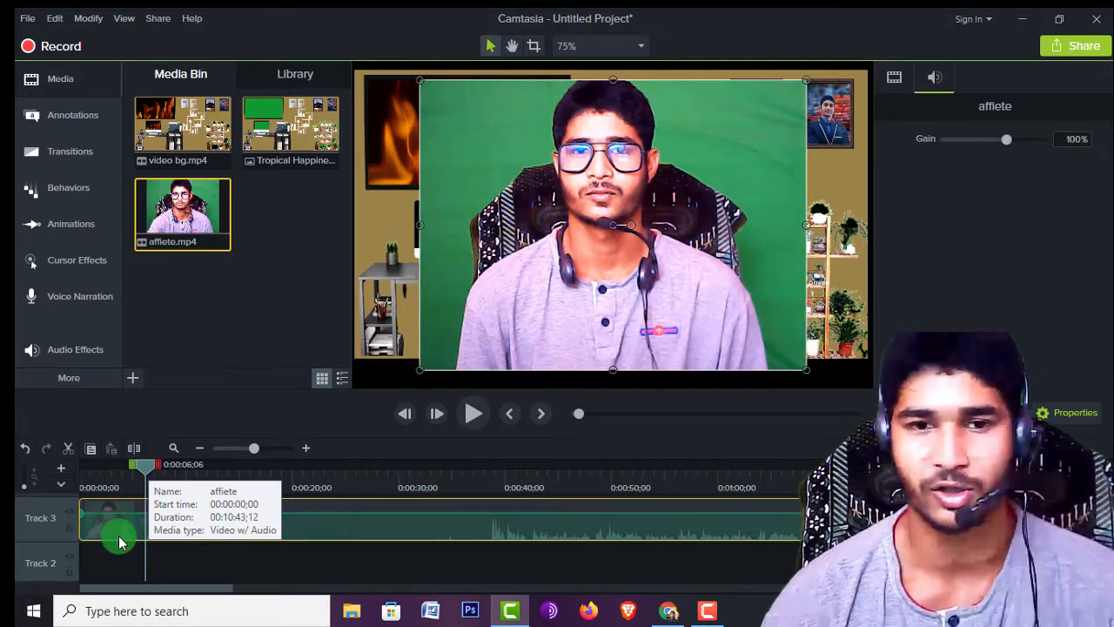
- Hide Track 2 and Track 1 so only the affiete clip on Track 3 shows on the canvas
left_click(69, 563)
scroll(76, 574, "down", 1)
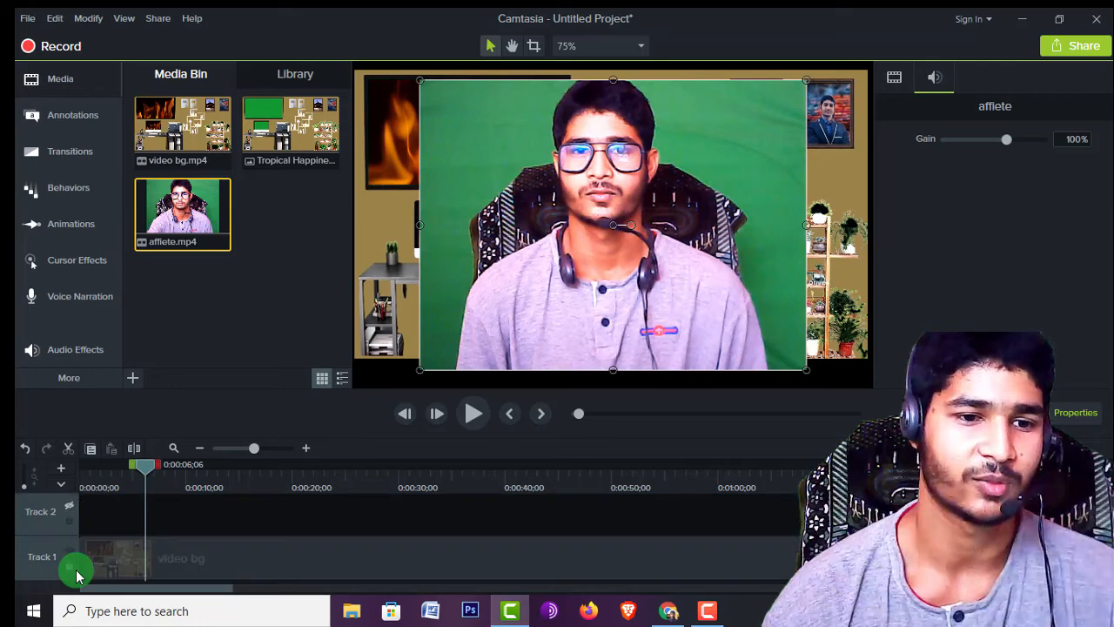
left_click(75, 557)
scroll(194, 534, "up", 2)
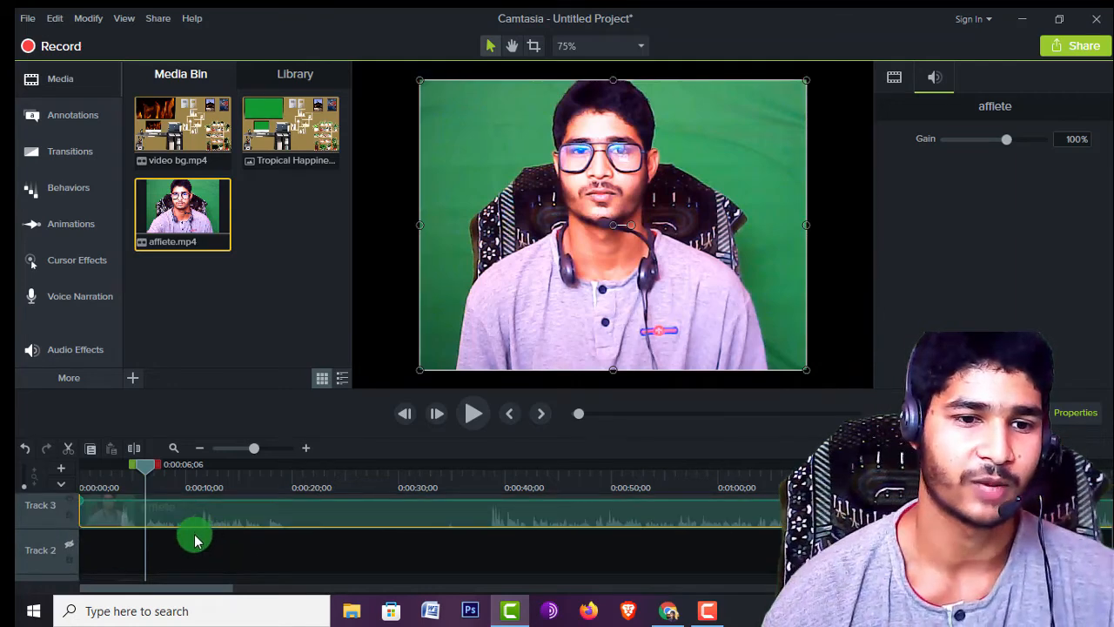
scroll(218, 549, "down", 1)
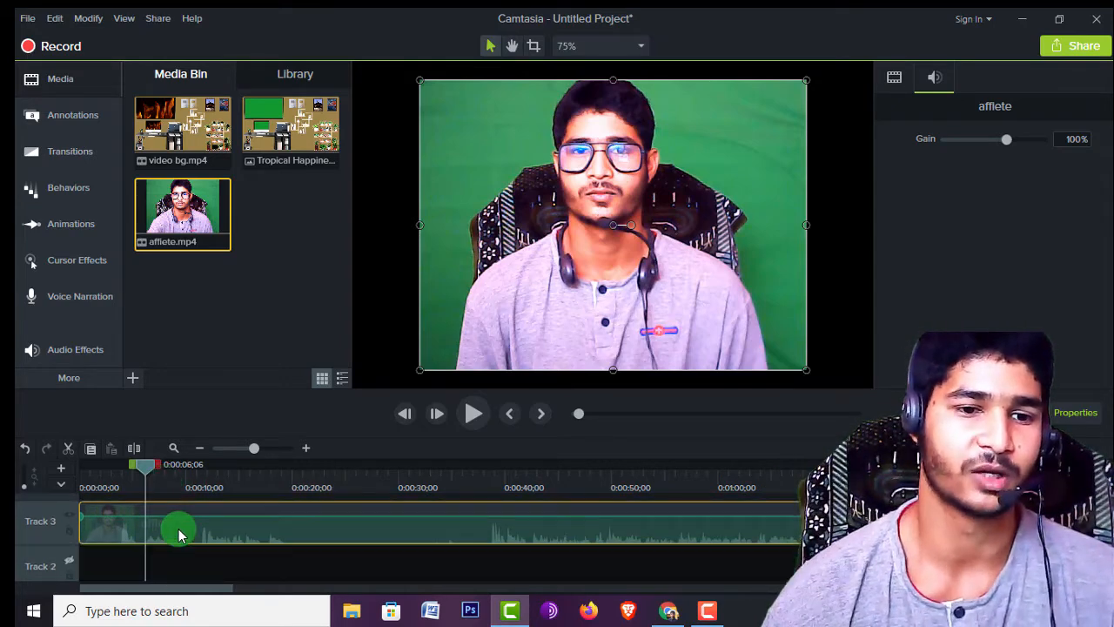
- Apply Volume Leveling with Medium variation and Noise Removal to the affiete clip on Track 3, playing it briefly
left_click(71, 352)
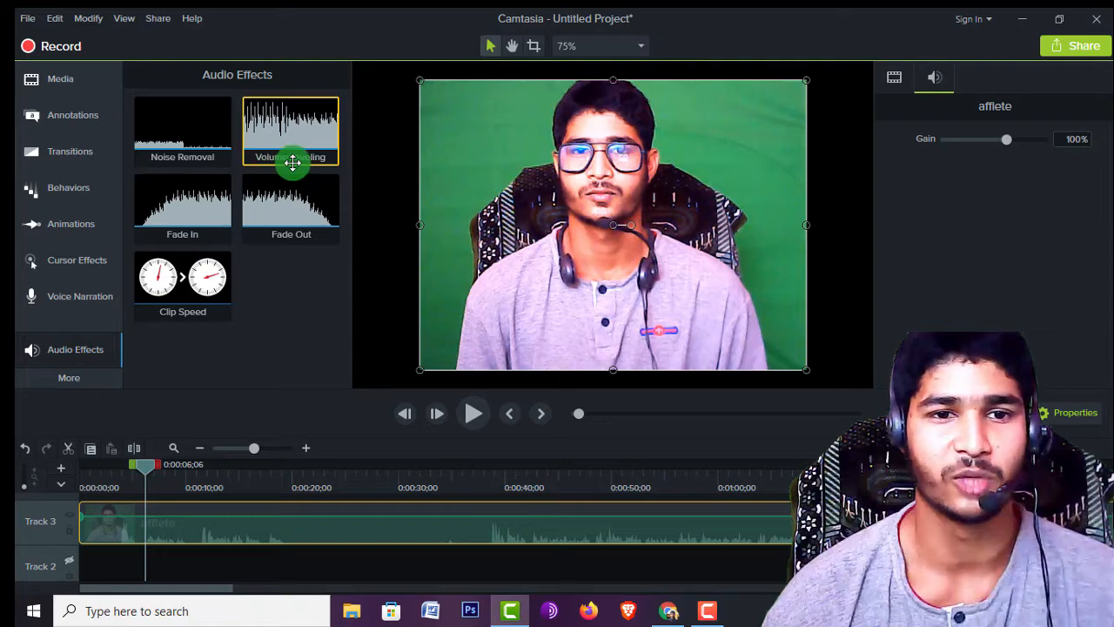
left_click_drag(305, 129, 213, 524)
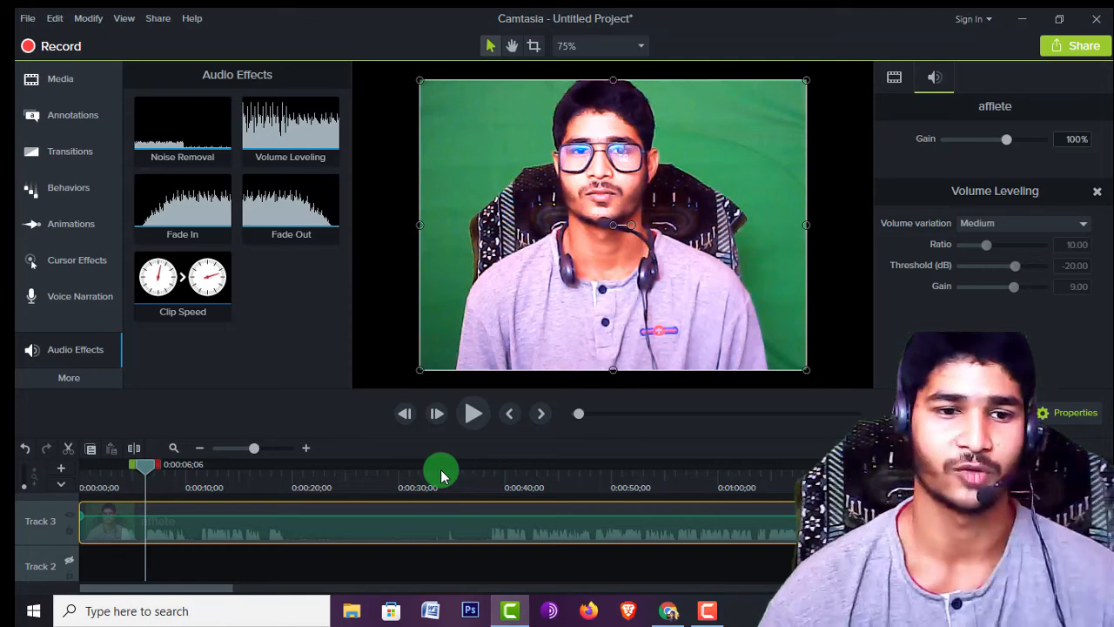
left_click(471, 414)
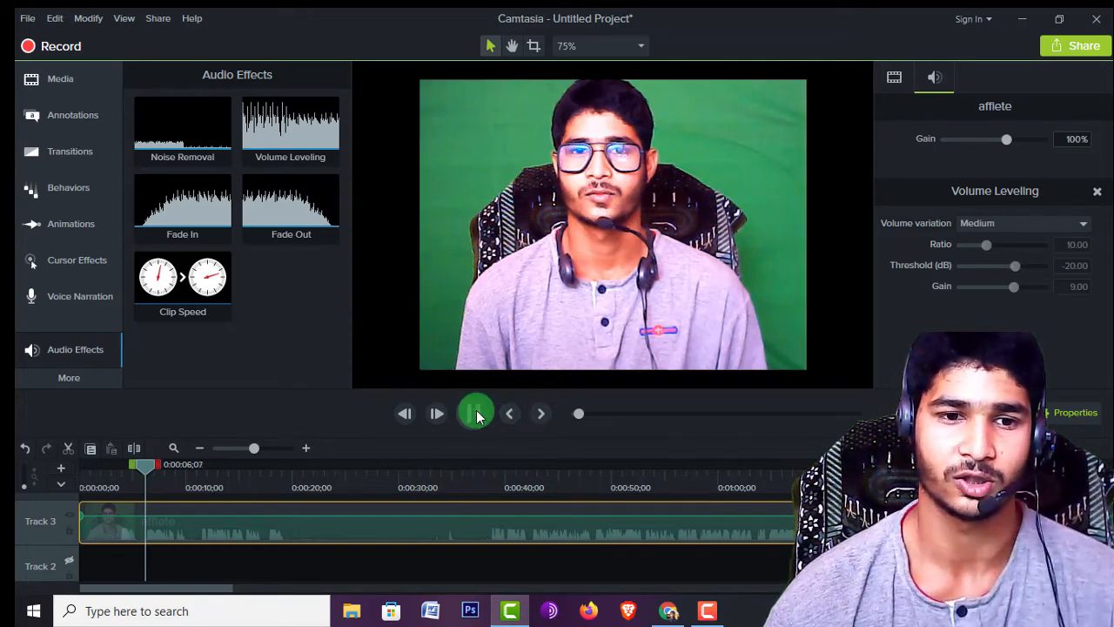
left_click(477, 420)
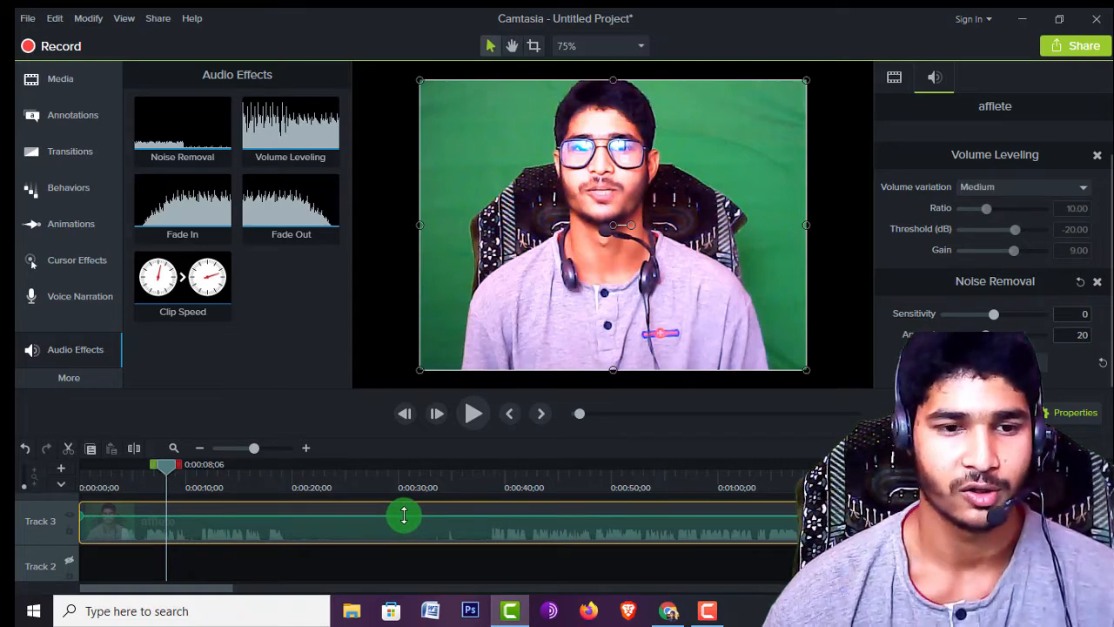
- Raise the affiete clip's audio level slightly on the timeline and play the clip to hear the change
left_click_drag(404, 515, 406, 513)
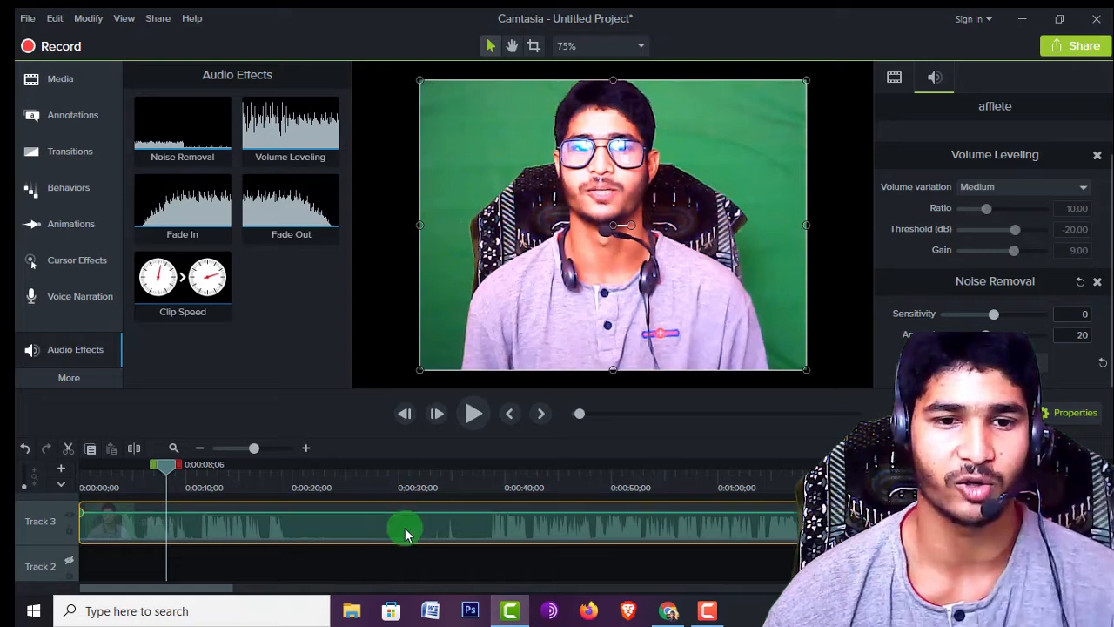
left_click(469, 415)
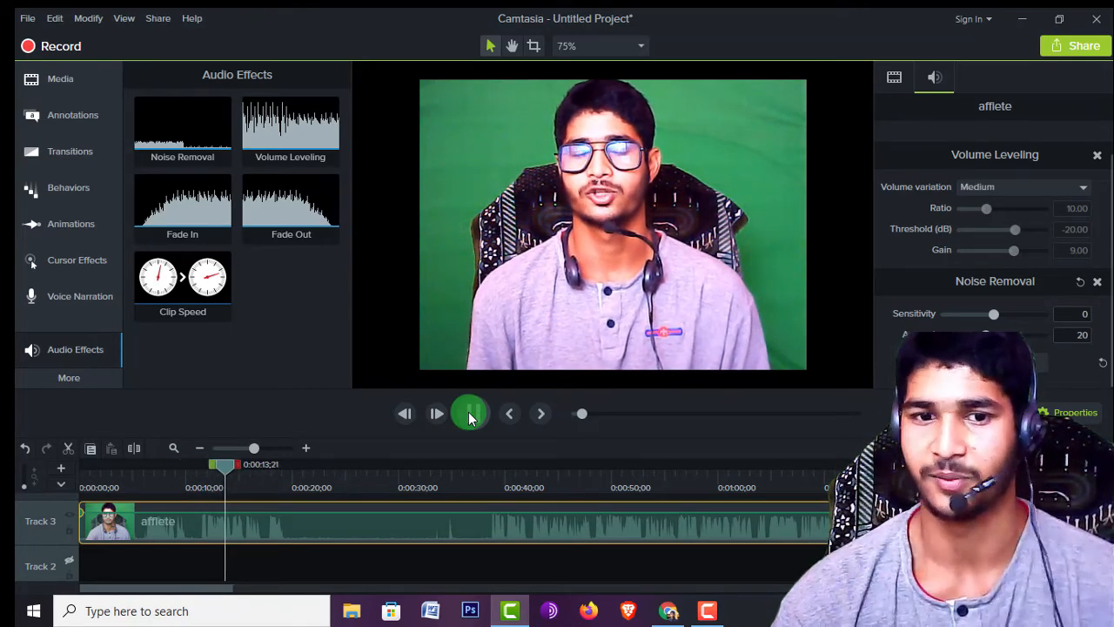
left_click(469, 415)
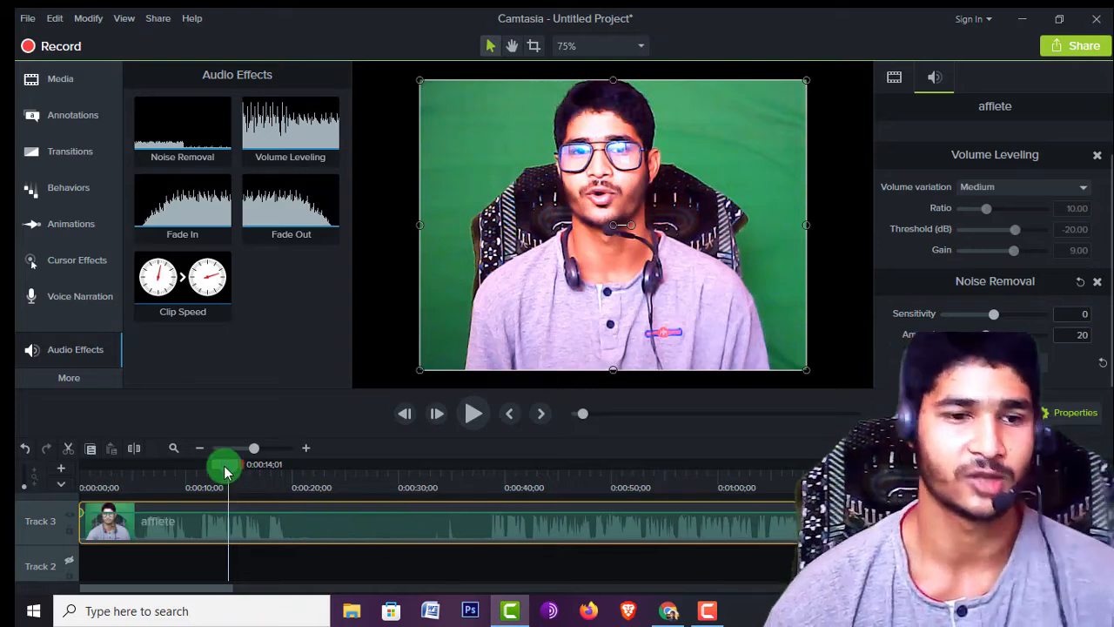
- Split the affiete clip at 0:00:05;03, and move the second part away and back against the first
left_click_drag(231, 464, 131, 458)
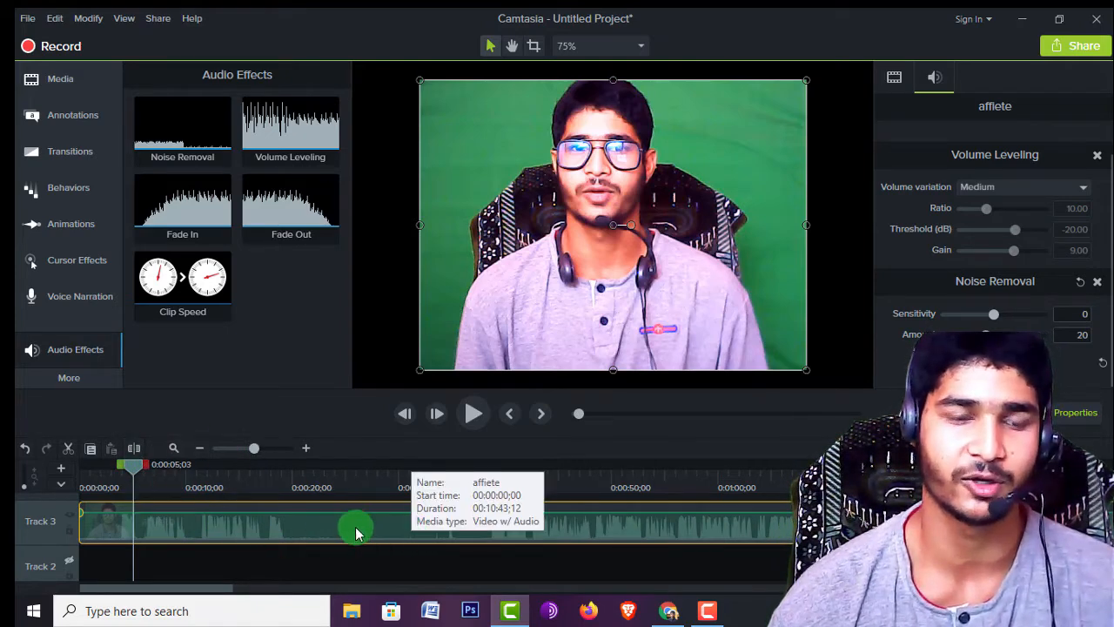
left_click(134, 450)
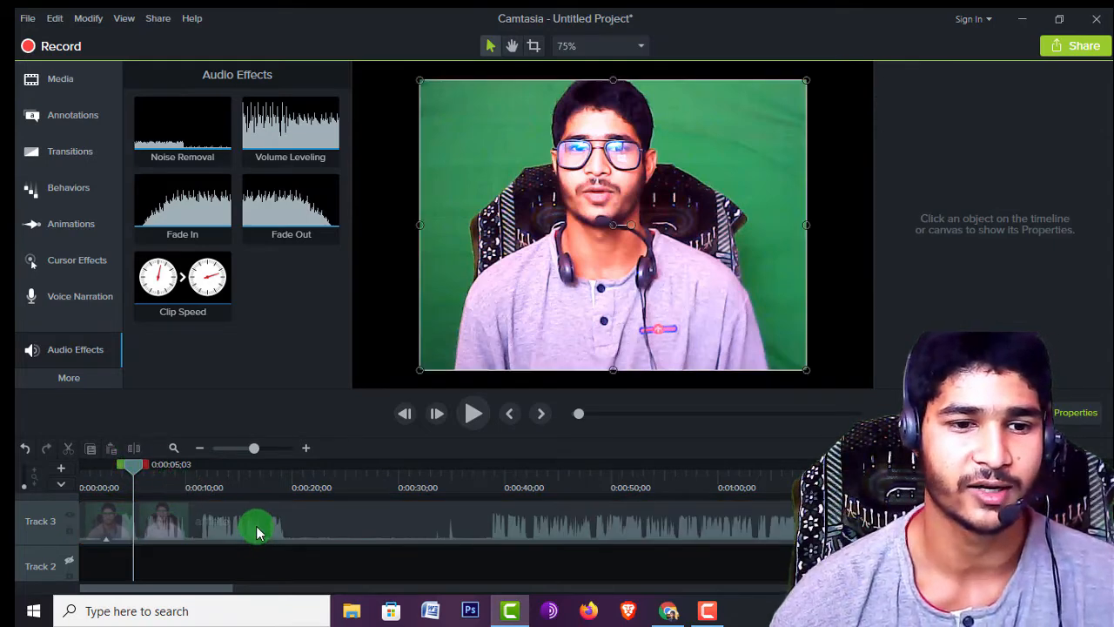
left_click_drag(256, 526, 427, 542)
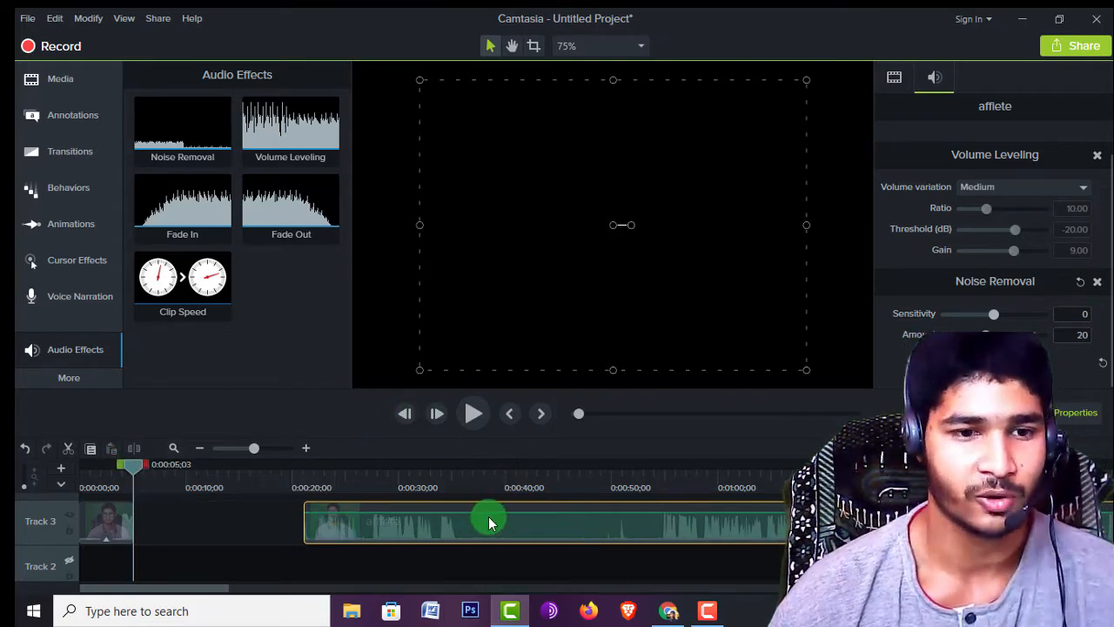
left_click_drag(488, 516, 290, 519)
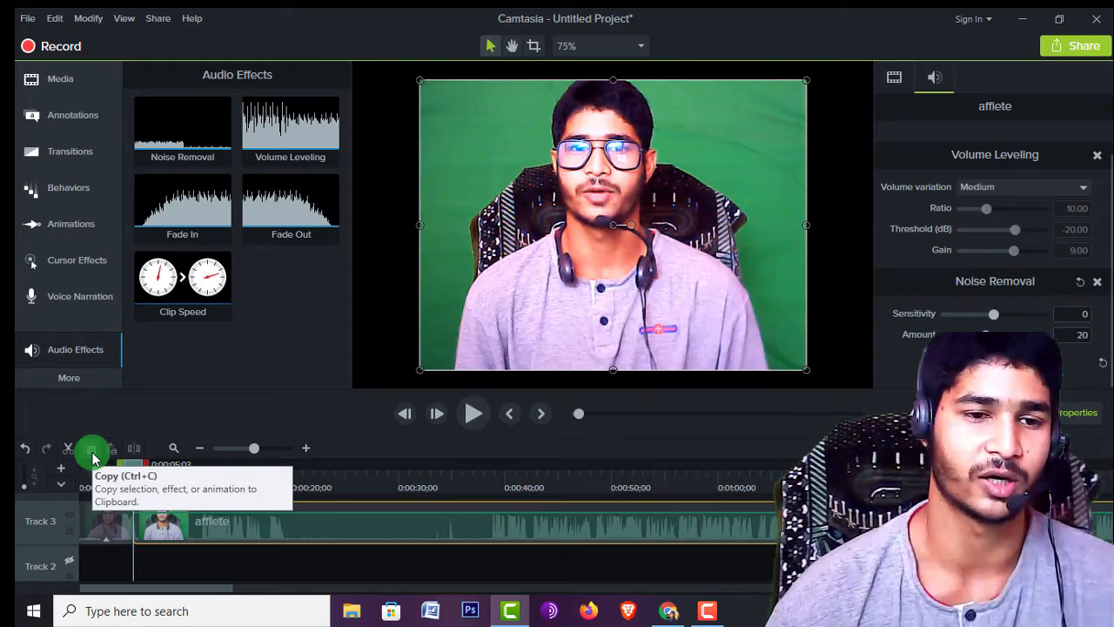
- Copy the first affiete segment, paste it onto a new track at about 0:00:09;16, and delete the pasted copy
left_click(100, 525)
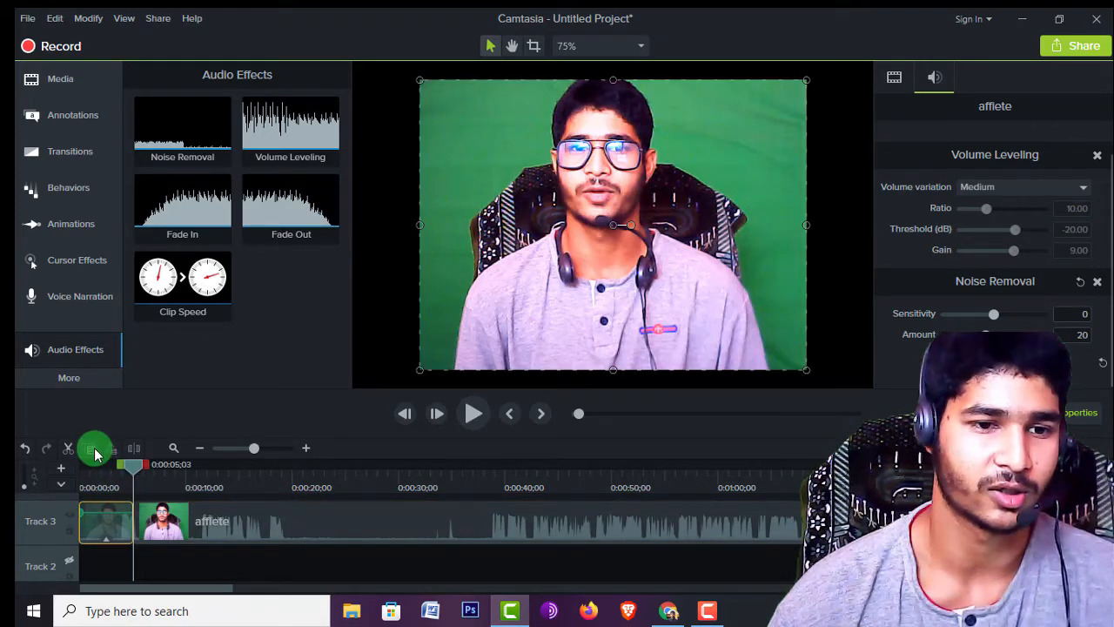
right_click(181, 558)
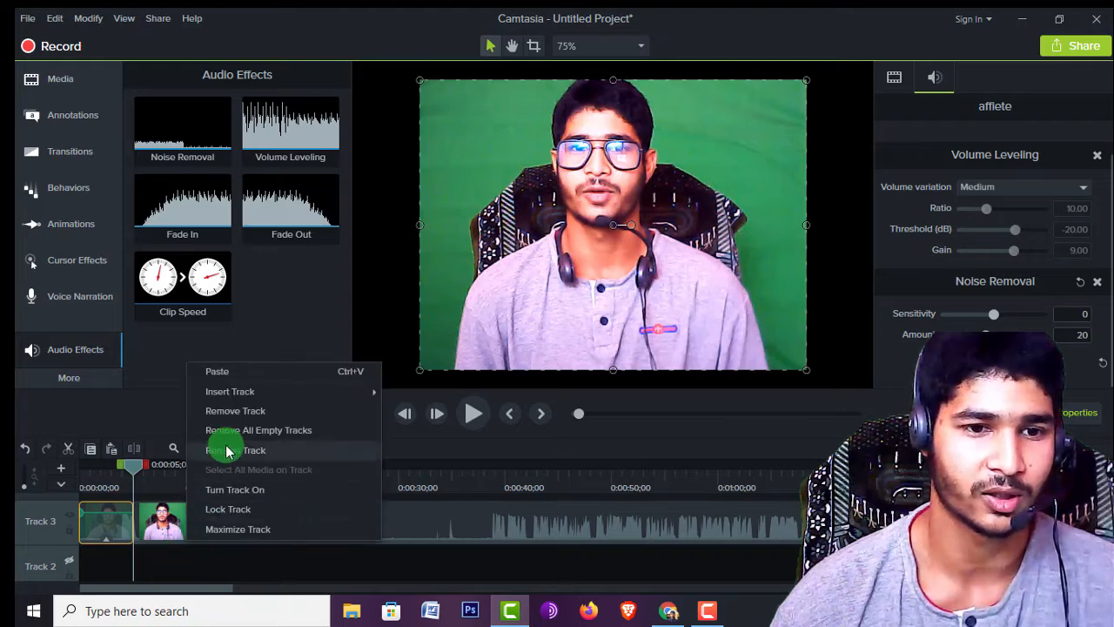
left_click(229, 373)
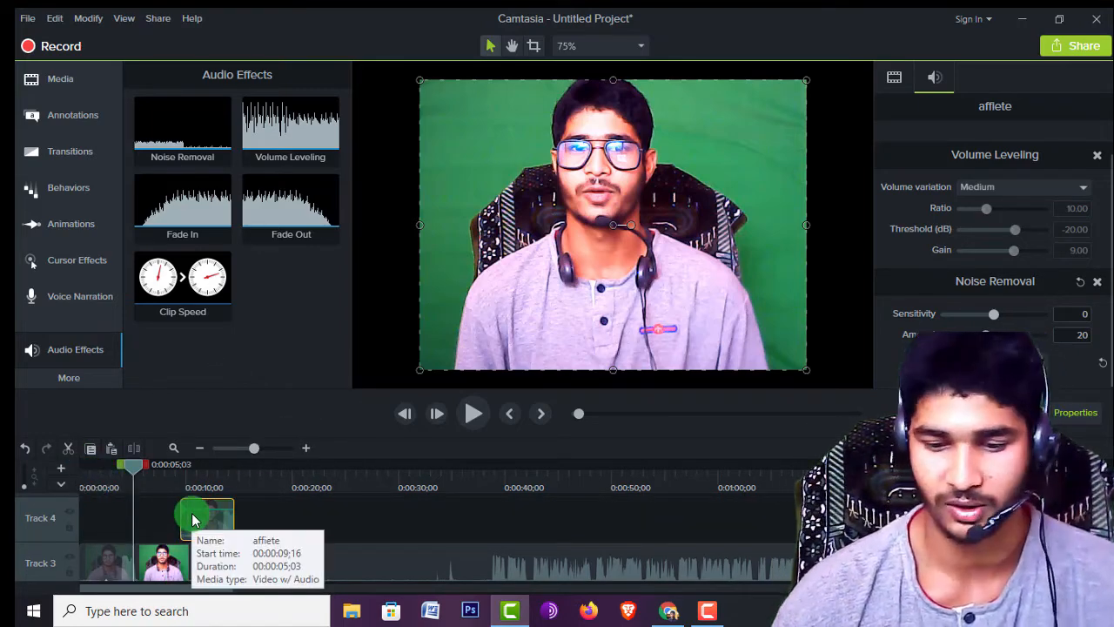
key("Delete")
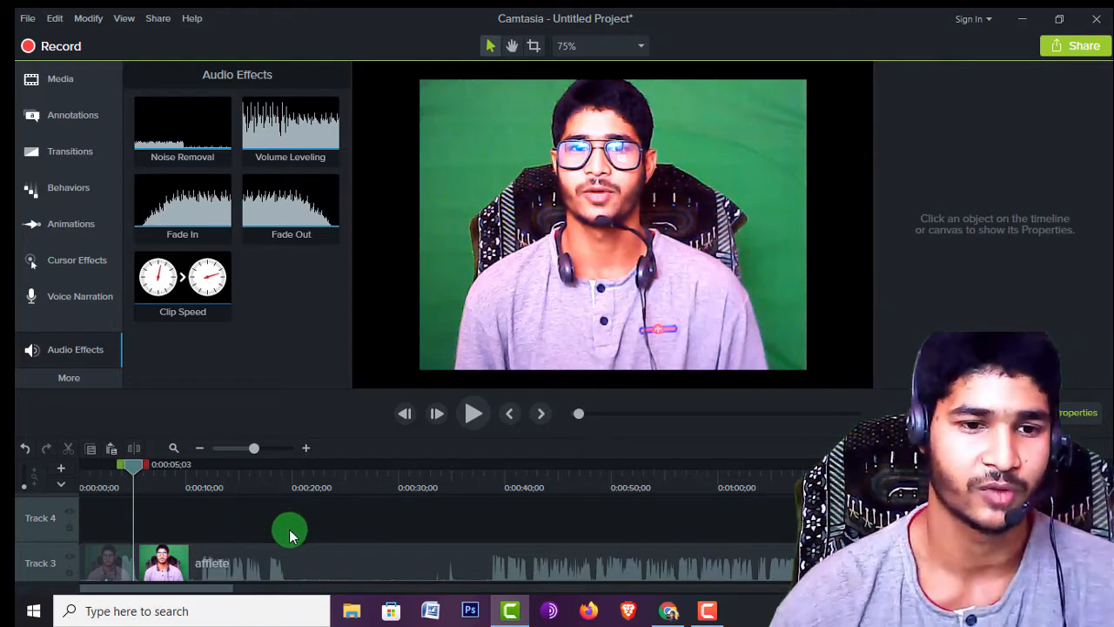
- Select the range from about 0:00:22;08 to 0:00:36;08 of the second affiete segment on Track 3 and cut it out
scroll(261, 527, "up", 1)
scroll(190, 535, "down", 2)
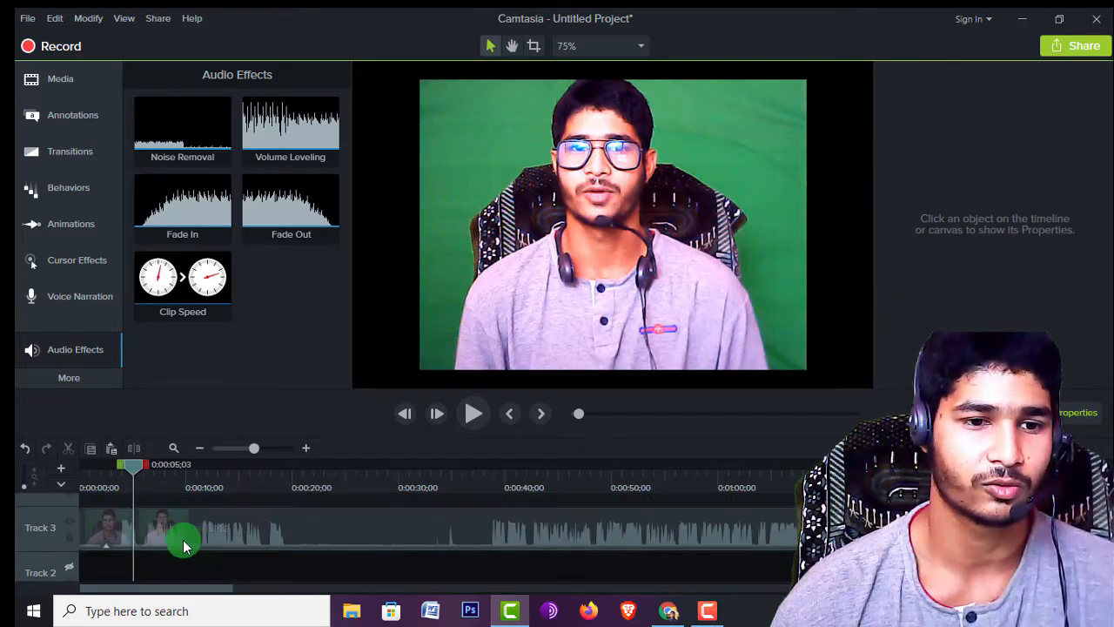
left_click(100, 535)
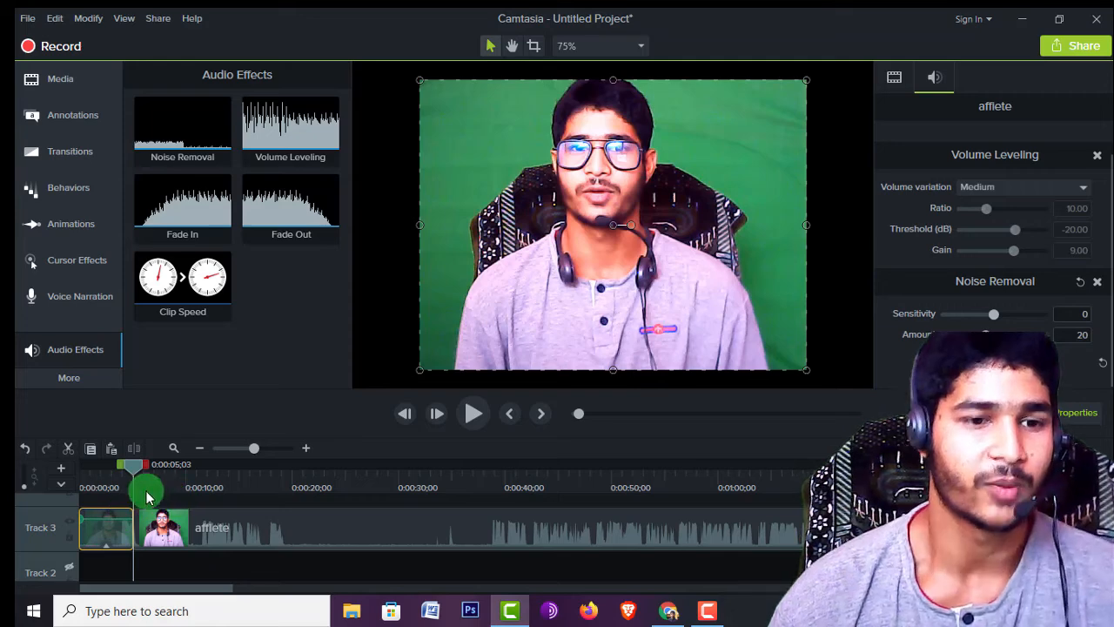
left_click_drag(135, 475, 329, 514)
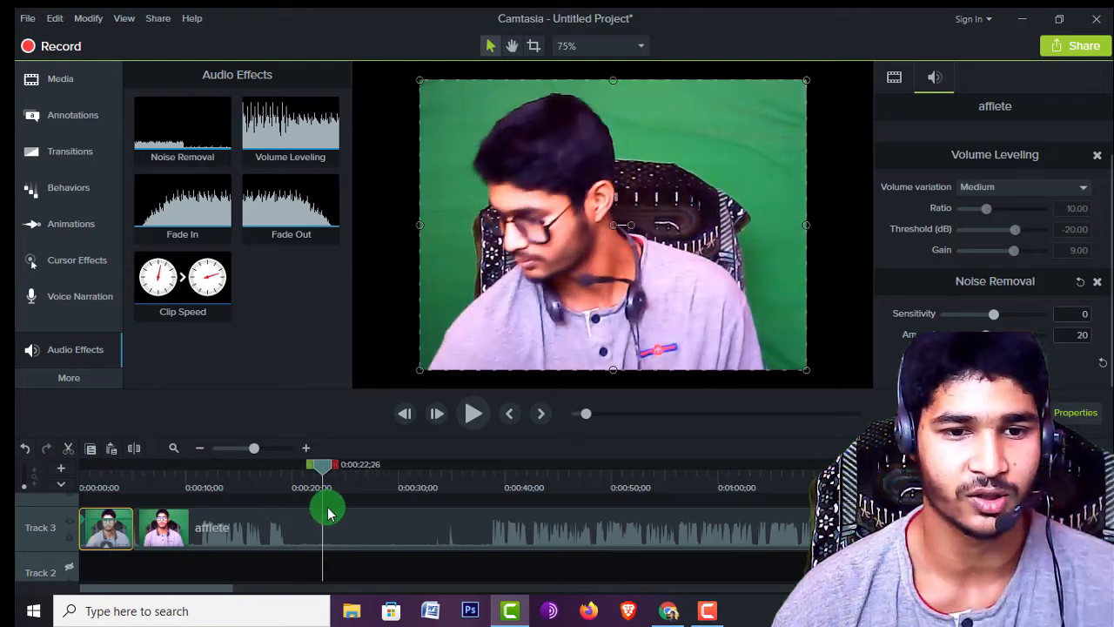
left_click(353, 529)
left_click_drag(322, 470, 480, 511)
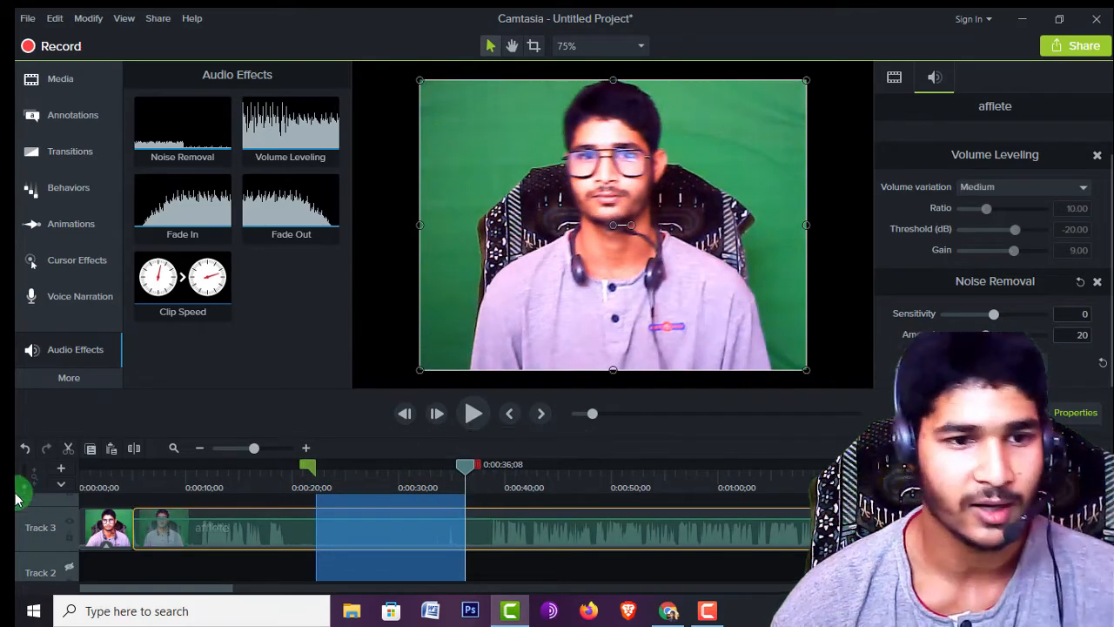
left_click(67, 452)
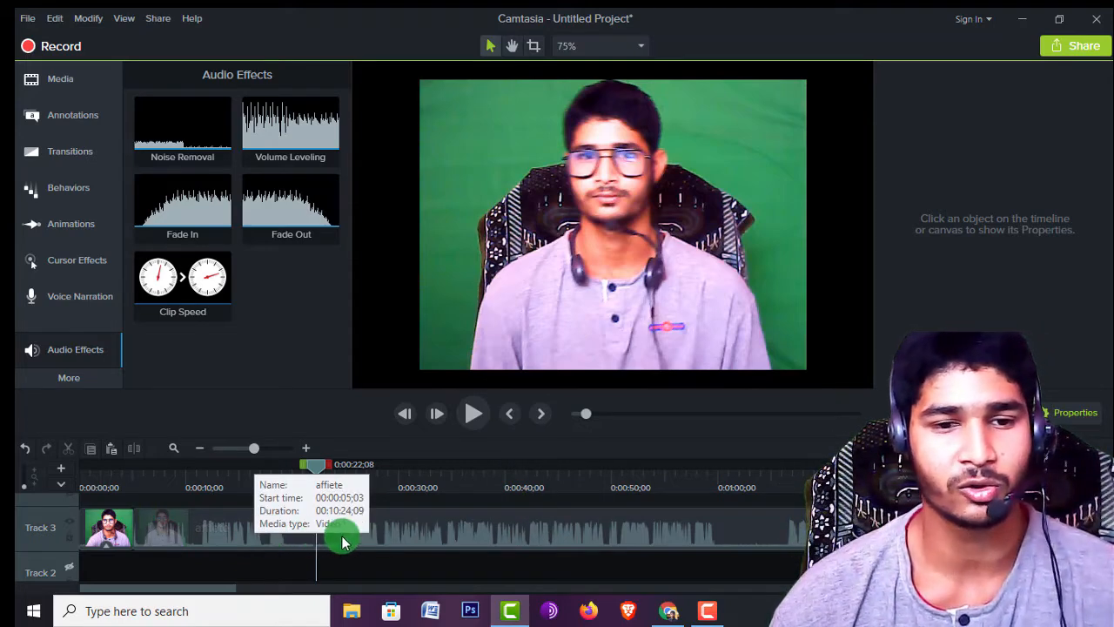
- Cut the range from 0:00:24;05 to 0:00:28;24 out of the affiete clip, undo the cut, redo it and undo it again
left_click_drag(323, 469, 387, 470)
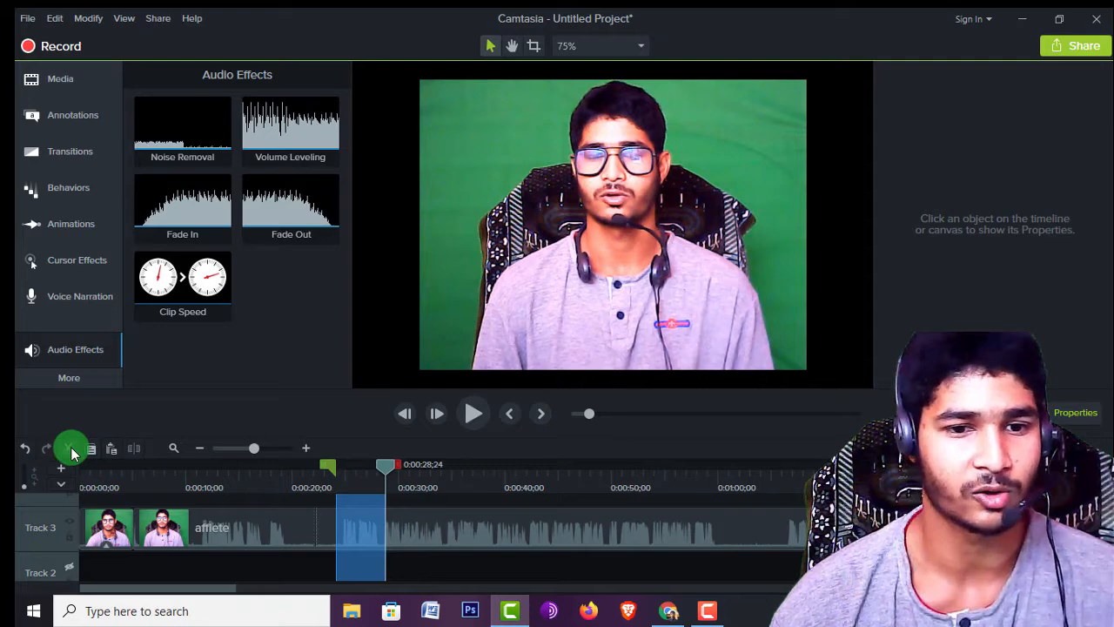
left_click(69, 448)
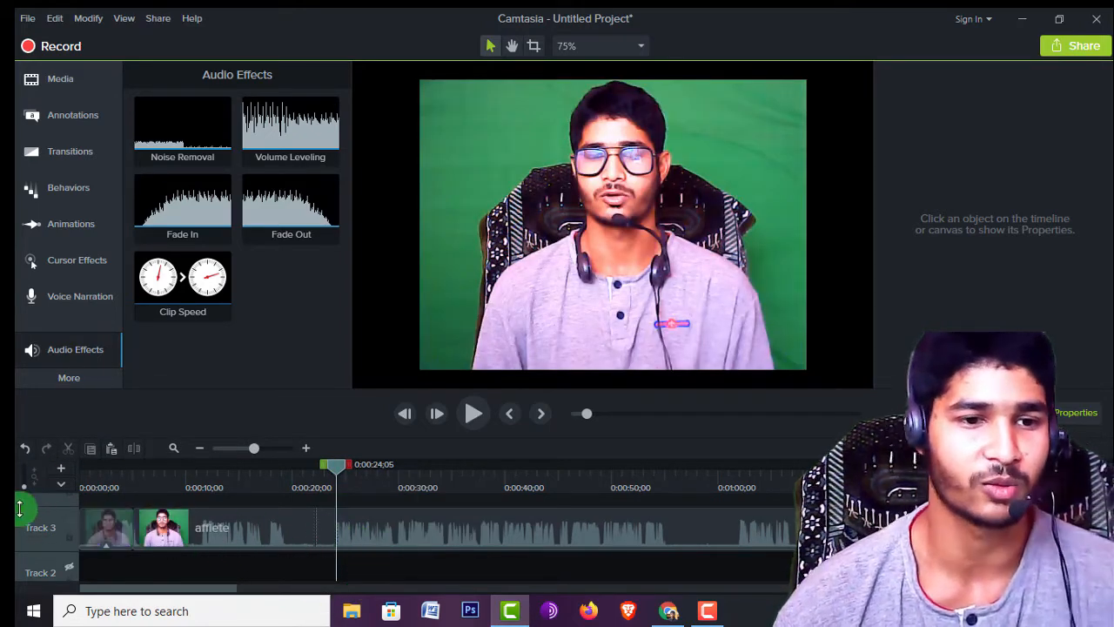
left_click(24, 450)
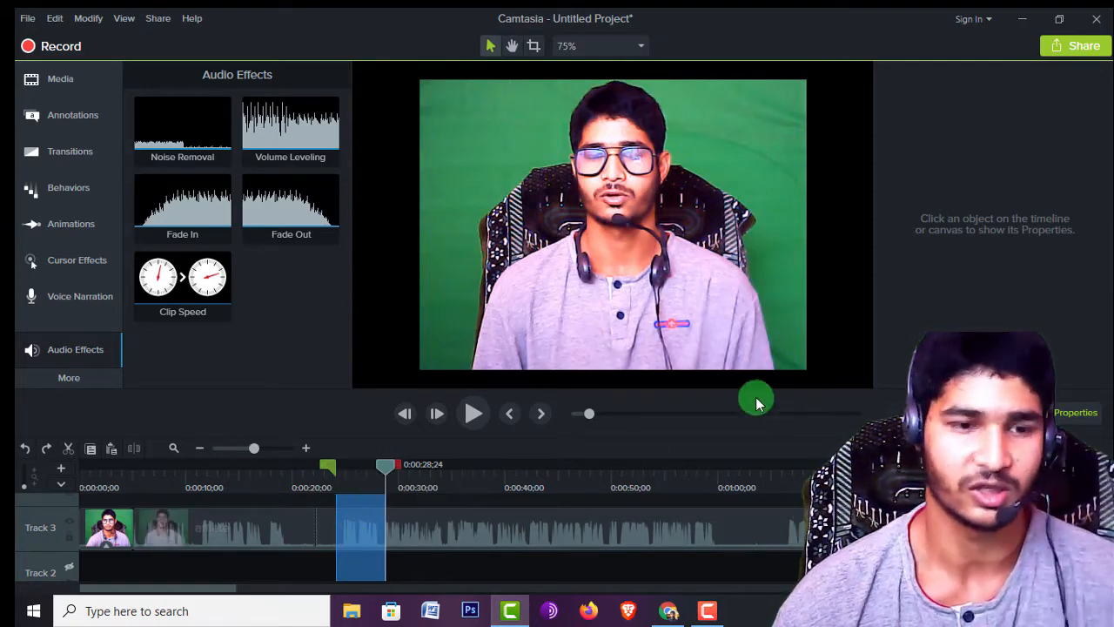
left_click(50, 450)
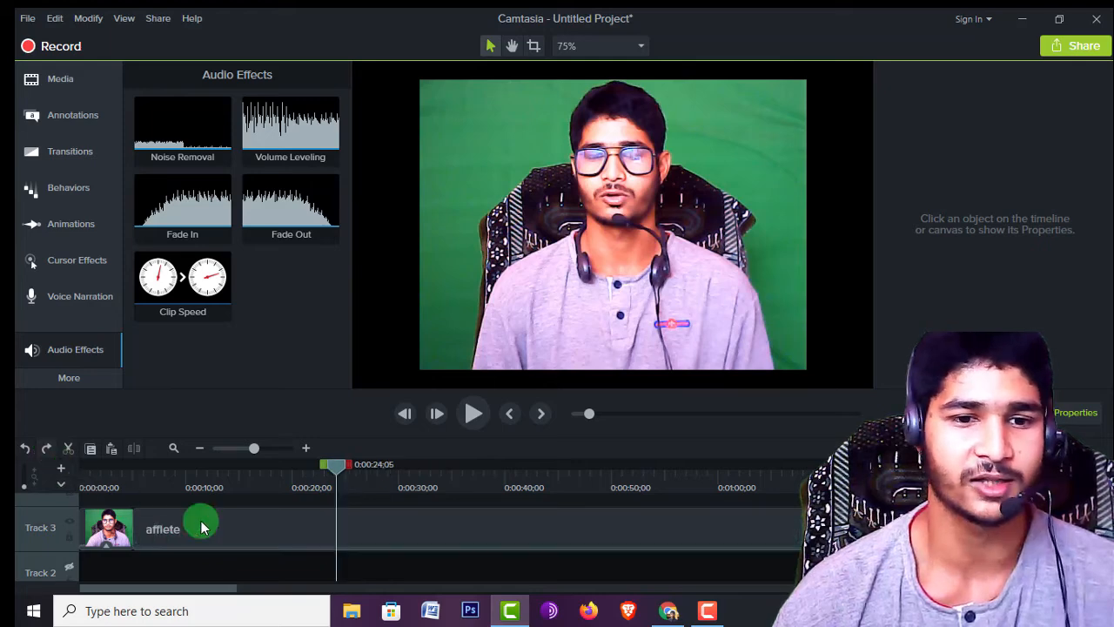
left_click(25, 448)
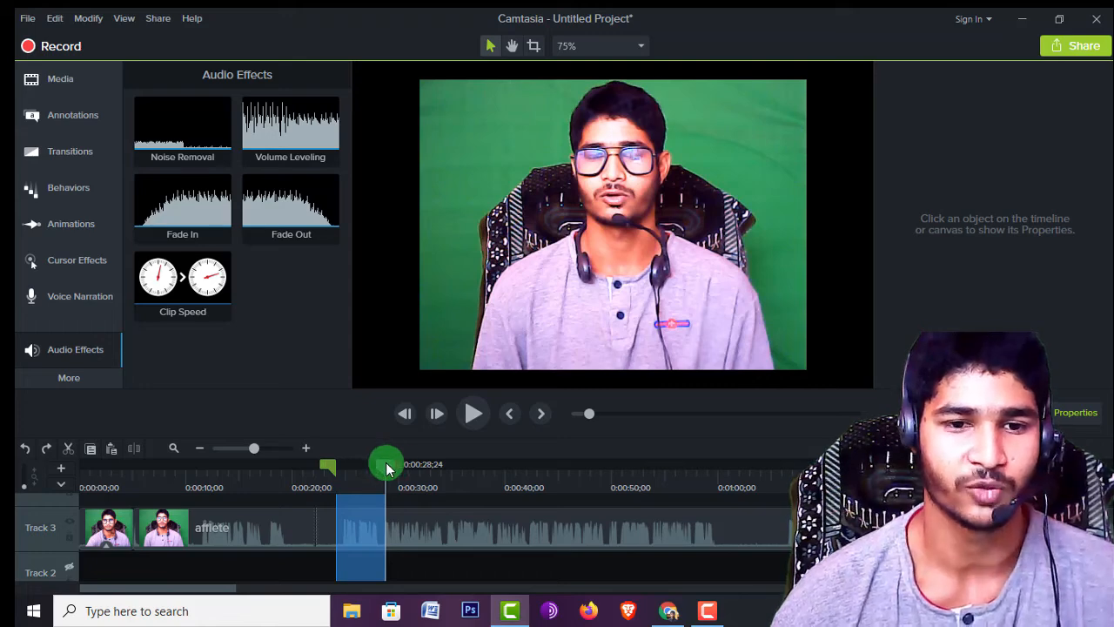
- Reduce the timeline selection to the sliver between about 0:00:23;19 and 0:00:23;24 and cut it out
left_click_drag(386, 468, 330, 471)
double_click(330, 472)
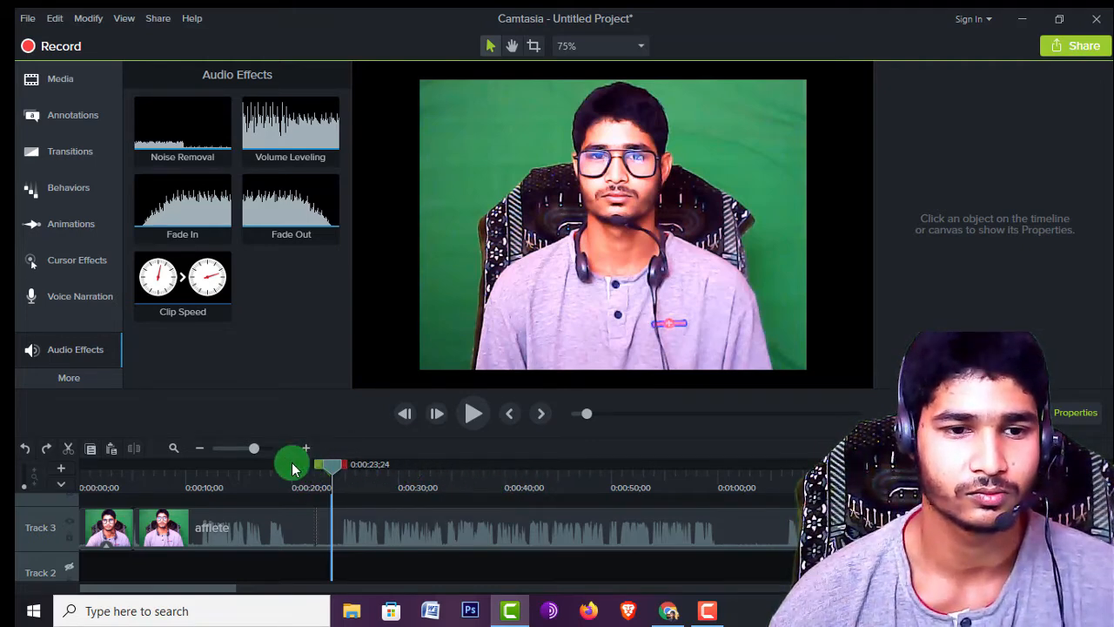
left_click(63, 450)
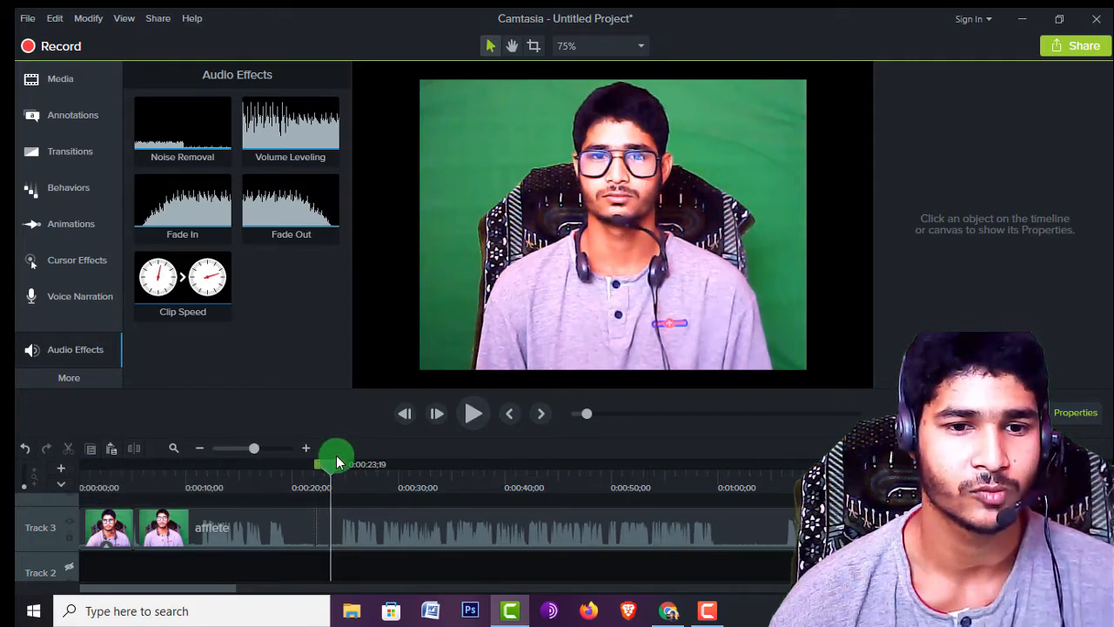
- Move the playhead to 0:00:19;00 and apply the Remove a Color visual effect to the second affiete segment on Track 3
left_click_drag(331, 474, 91, 557)
left_click(185, 501)
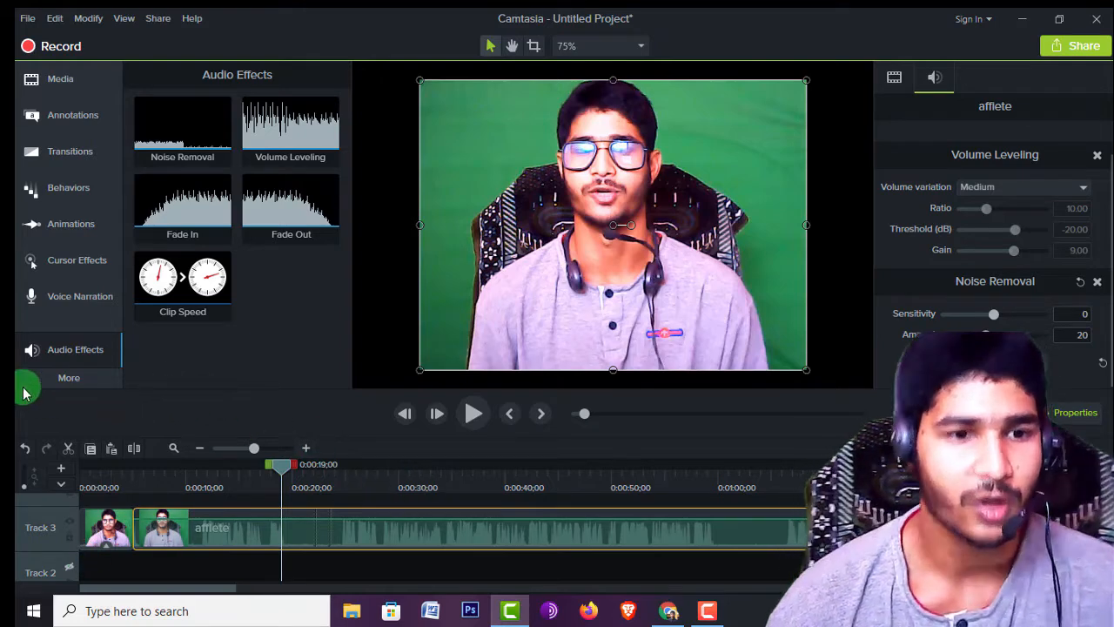
left_click(75, 380)
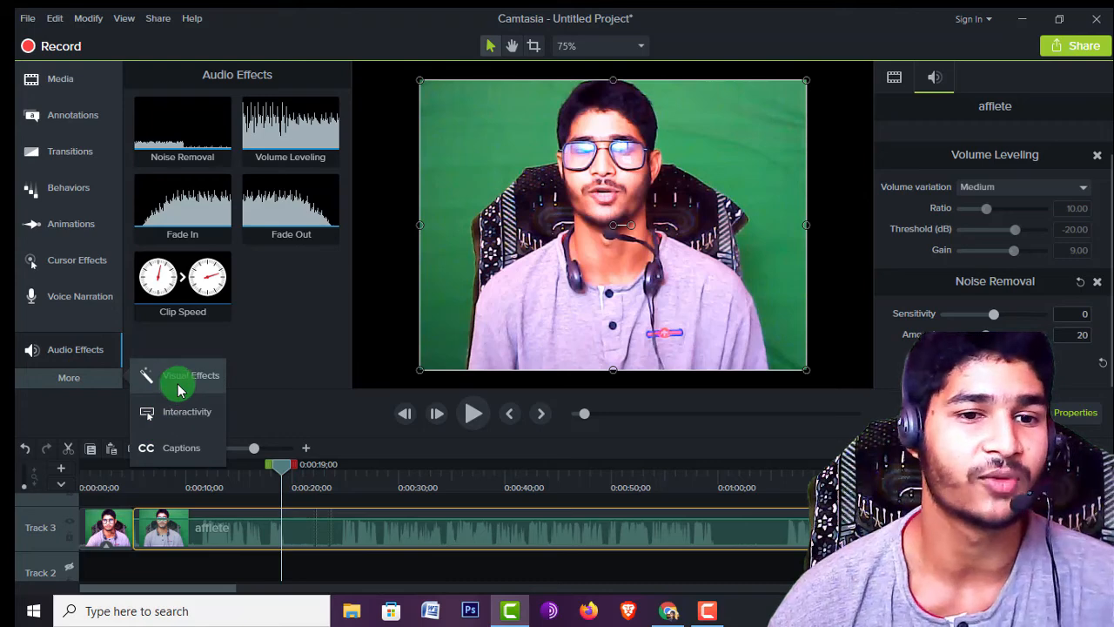
left_click(179, 383)
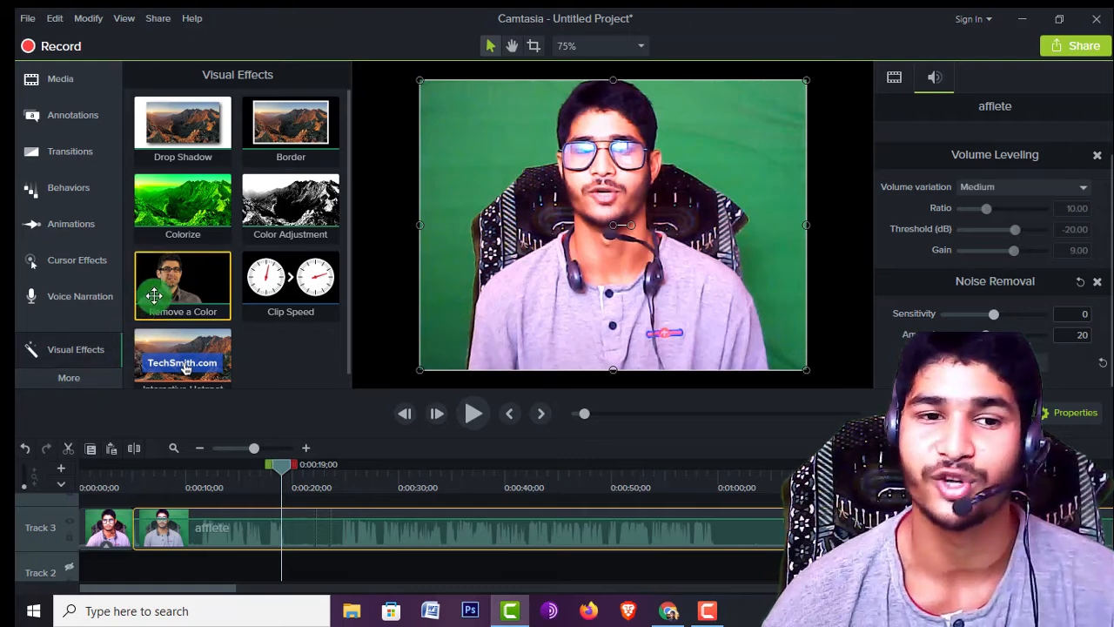
left_click_drag(167, 290, 354, 518)
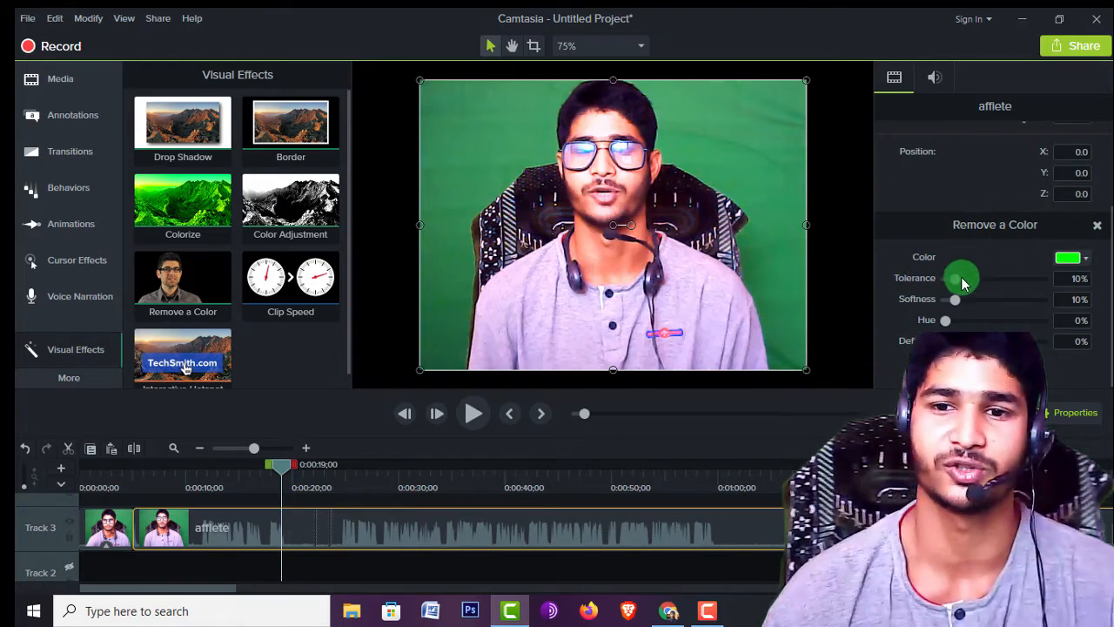
- Sample the green backdrop as the colour to remove, with Tolerance 13% and Softness 16%, and play the keyed clip briefly
left_click(1087, 259)
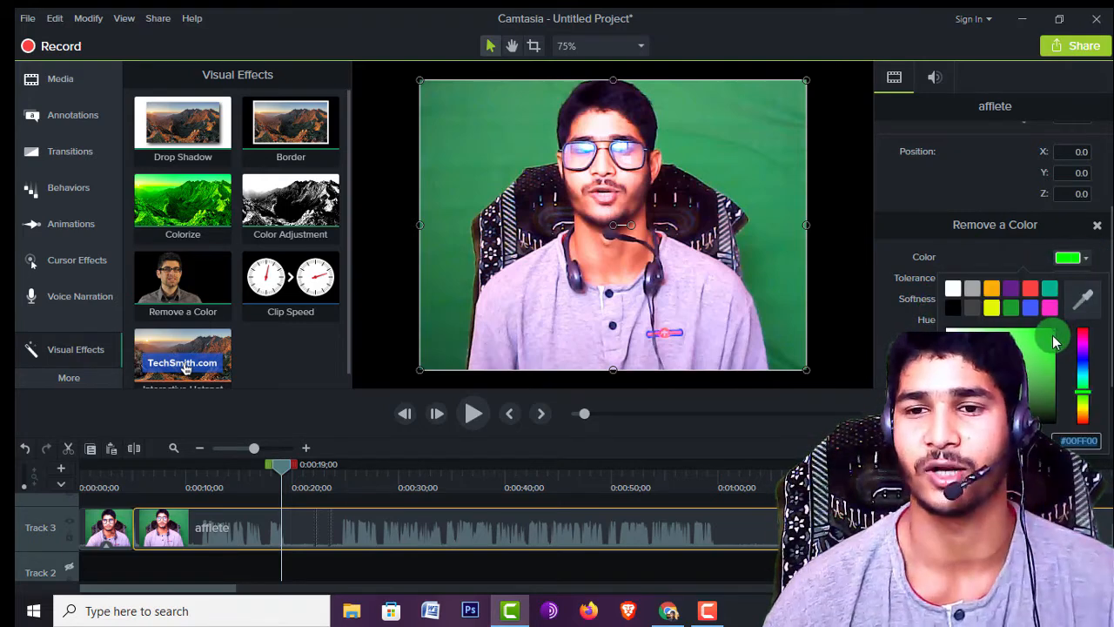
left_click(1084, 303)
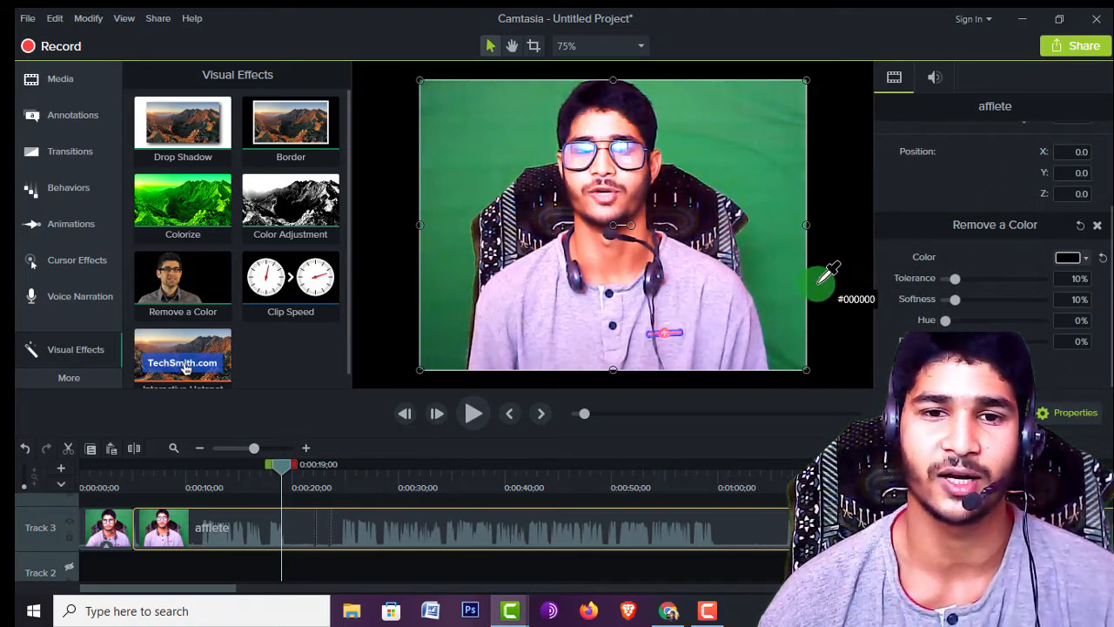
left_click(742, 126)
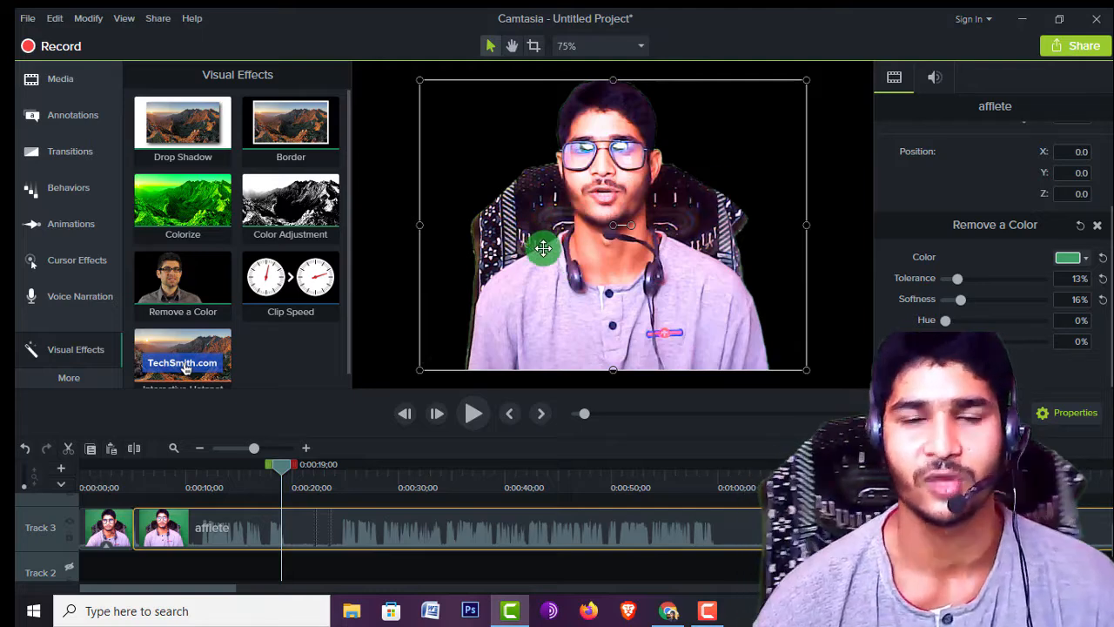
left_click(470, 416)
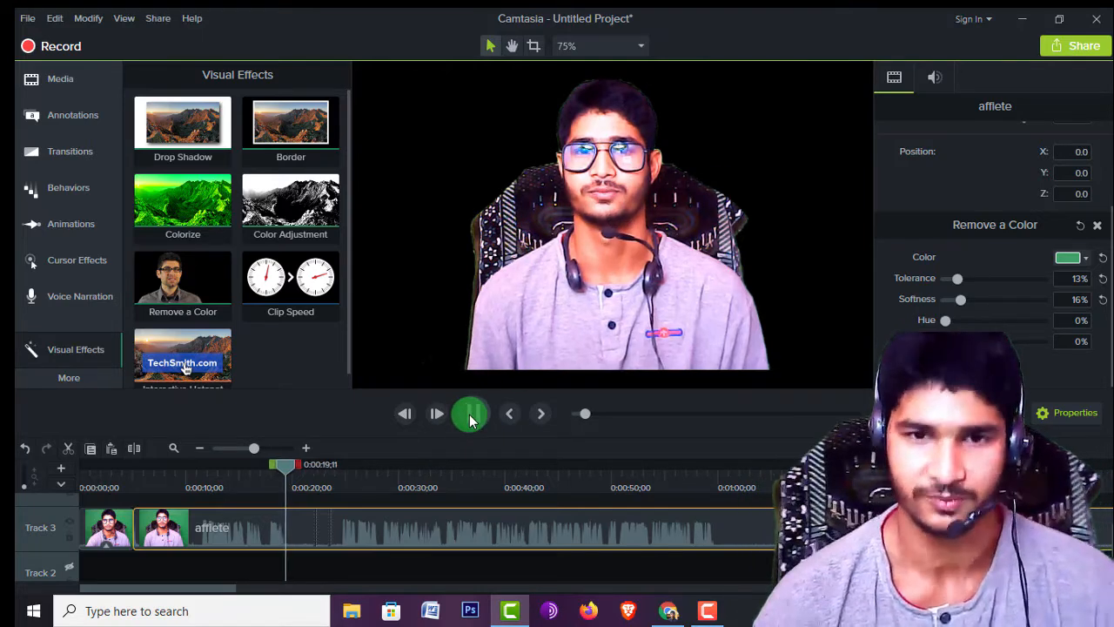
left_click(470, 415)
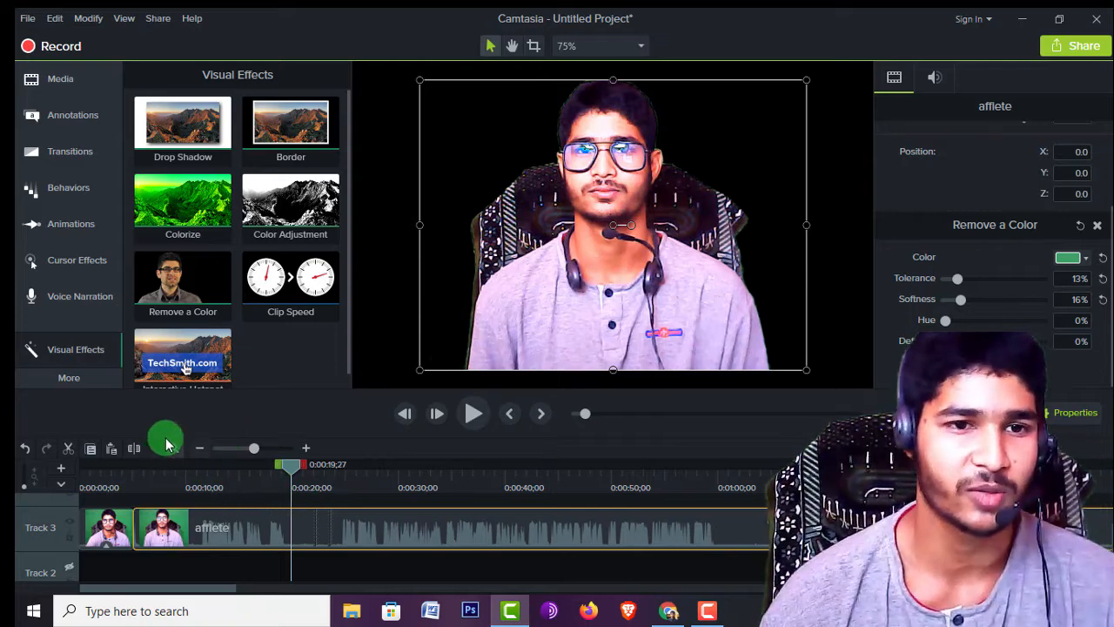
- Hide Track 3 and show it again, and turn on the visibility of Track 2 and Track 1 with the background video
left_click(54, 78)
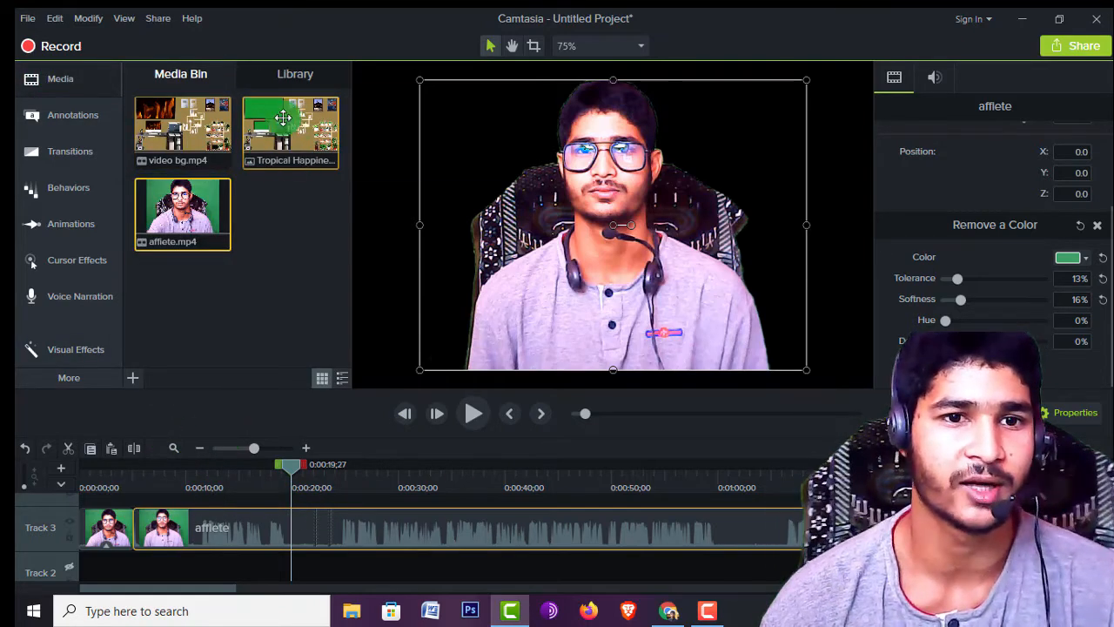
left_click(70, 527)
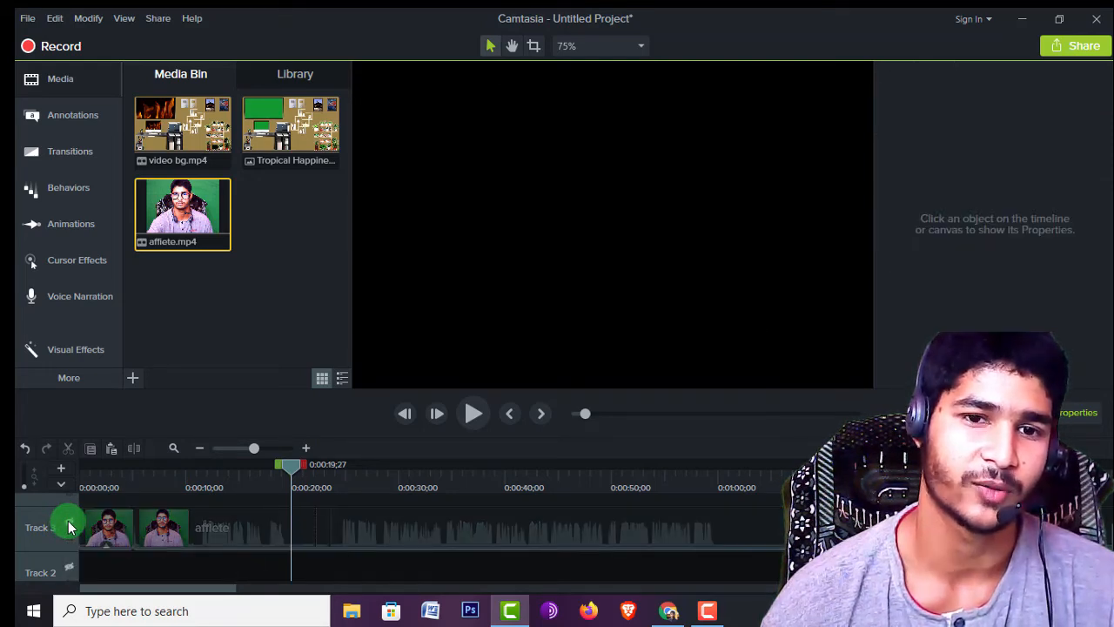
left_click(70, 527)
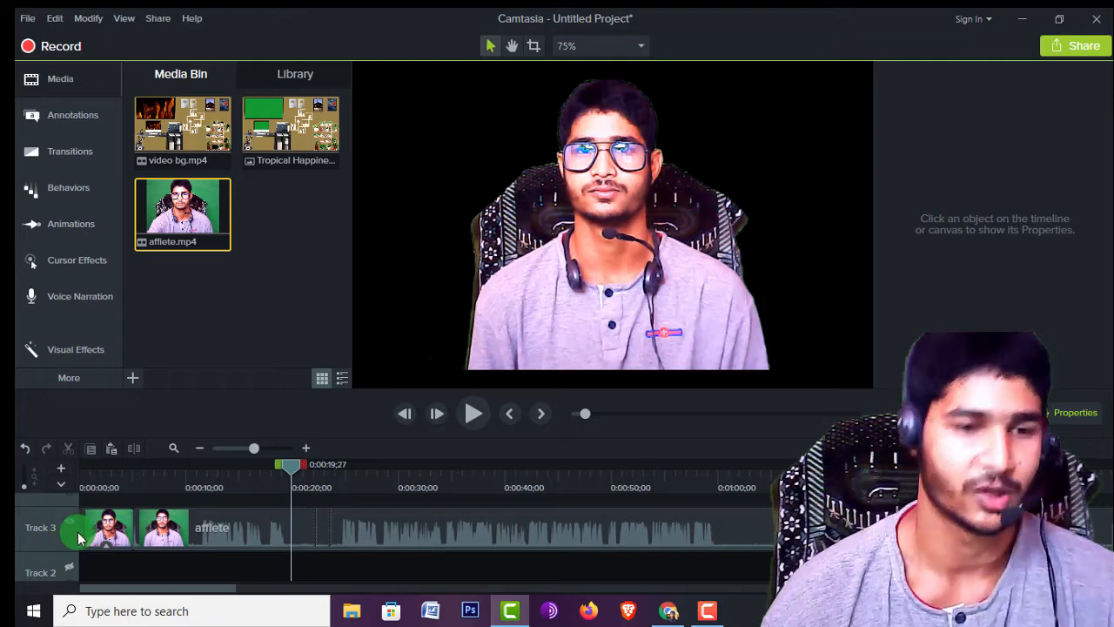
scroll(96, 570, "down", 1)
left_click(70, 573)
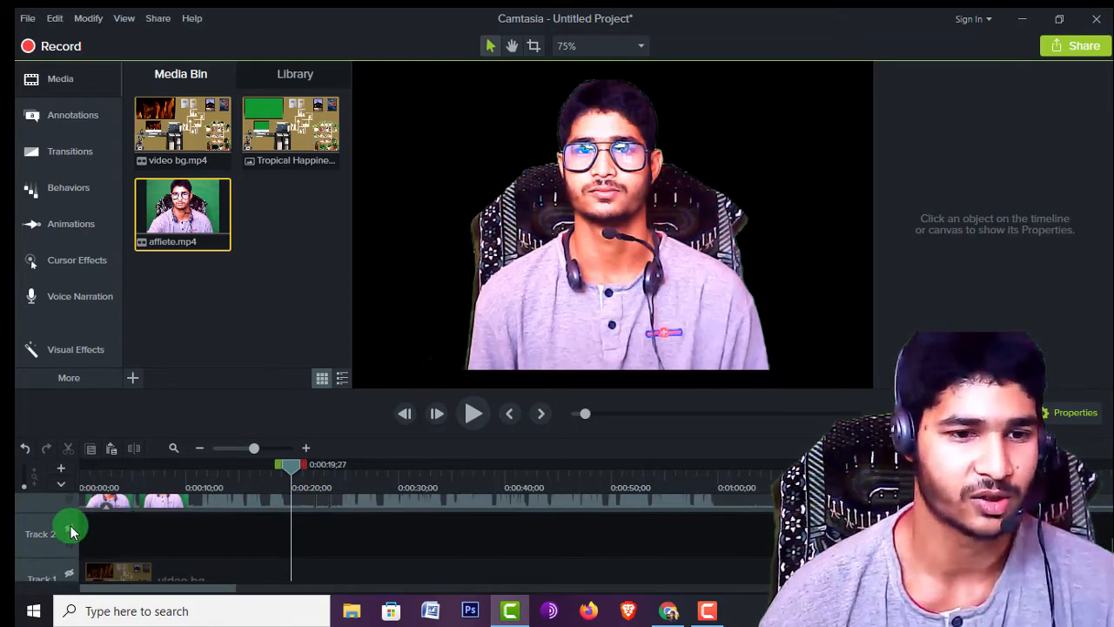
left_click(70, 527)
left_click(71, 574)
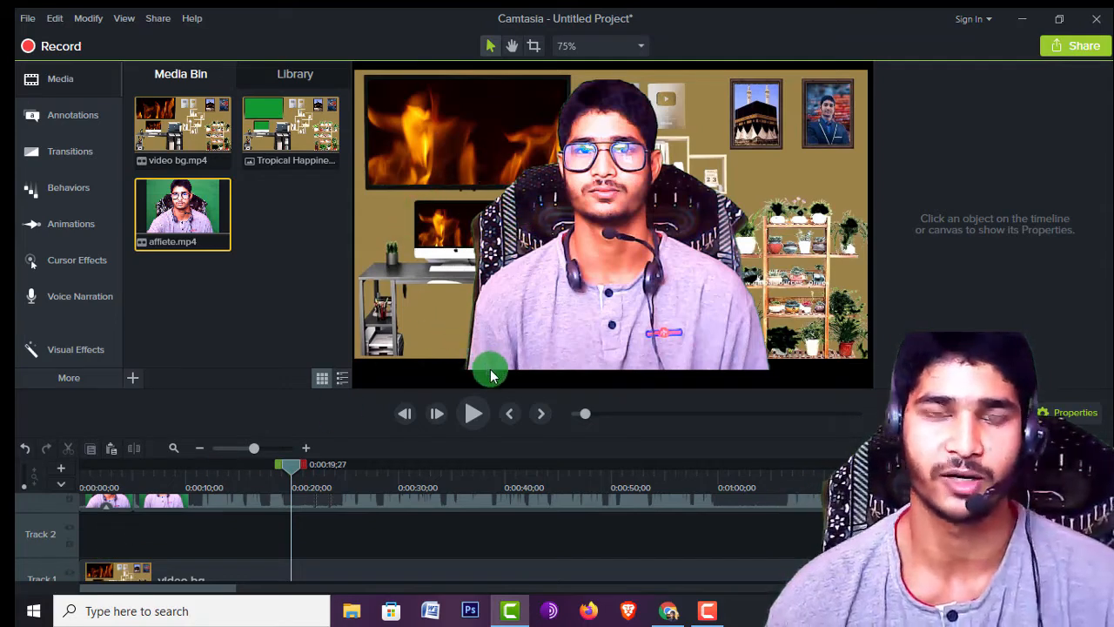
- Delete the first affiete segment, which still has its green backdrop, and play the composite from 0:00:08;23
left_click_drag(294, 475, 55, 515)
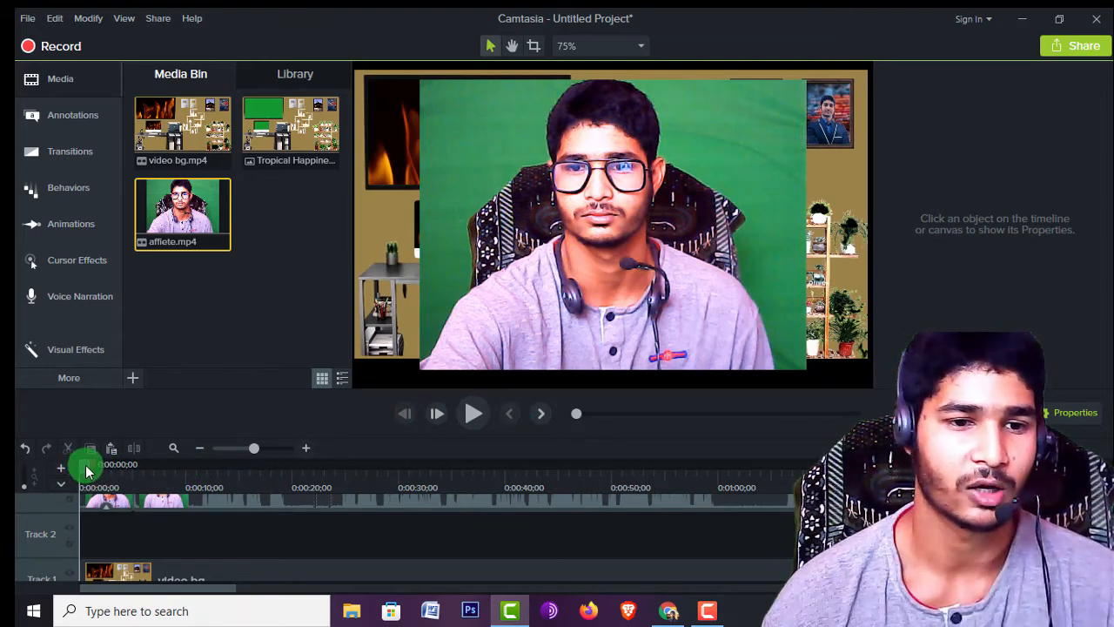
left_click_drag(85, 465, 178, 498)
left_click(119, 497)
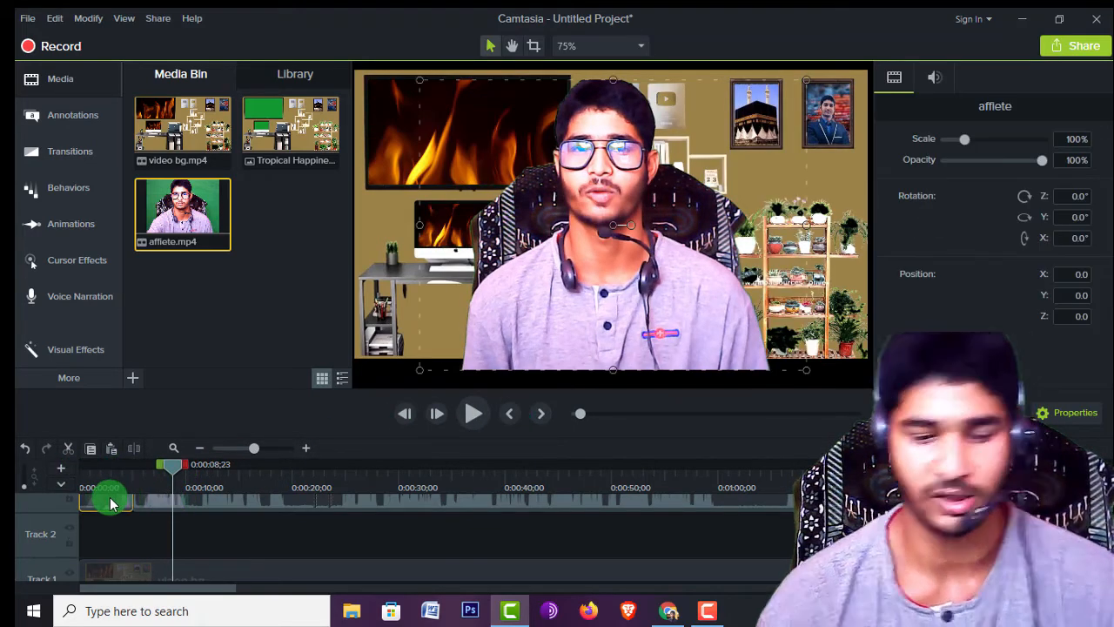
key("Delete")
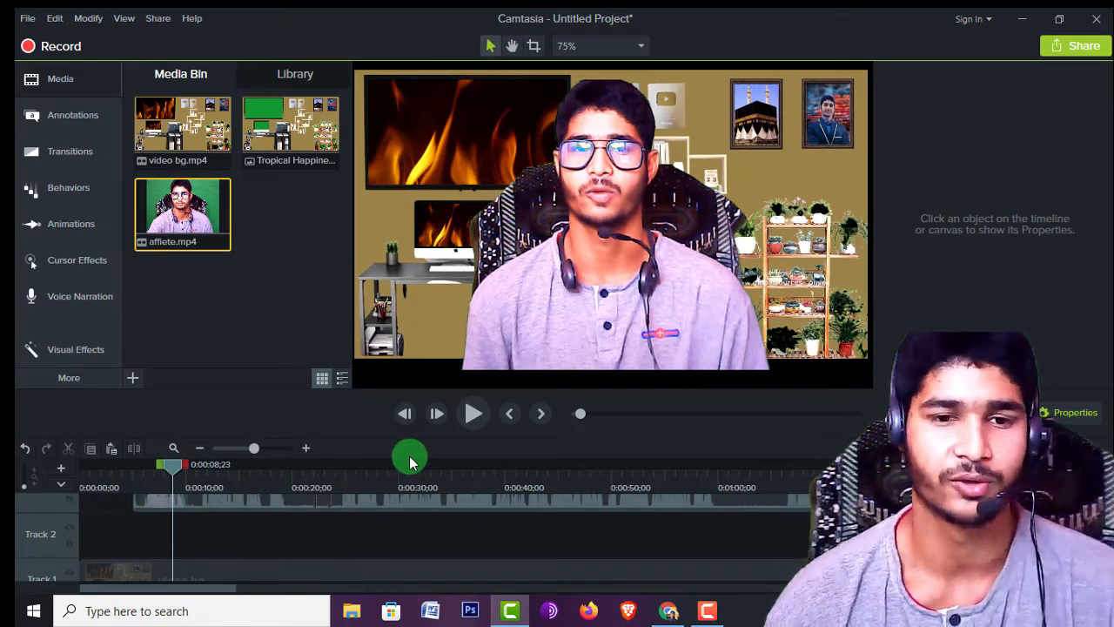
left_click(467, 417)
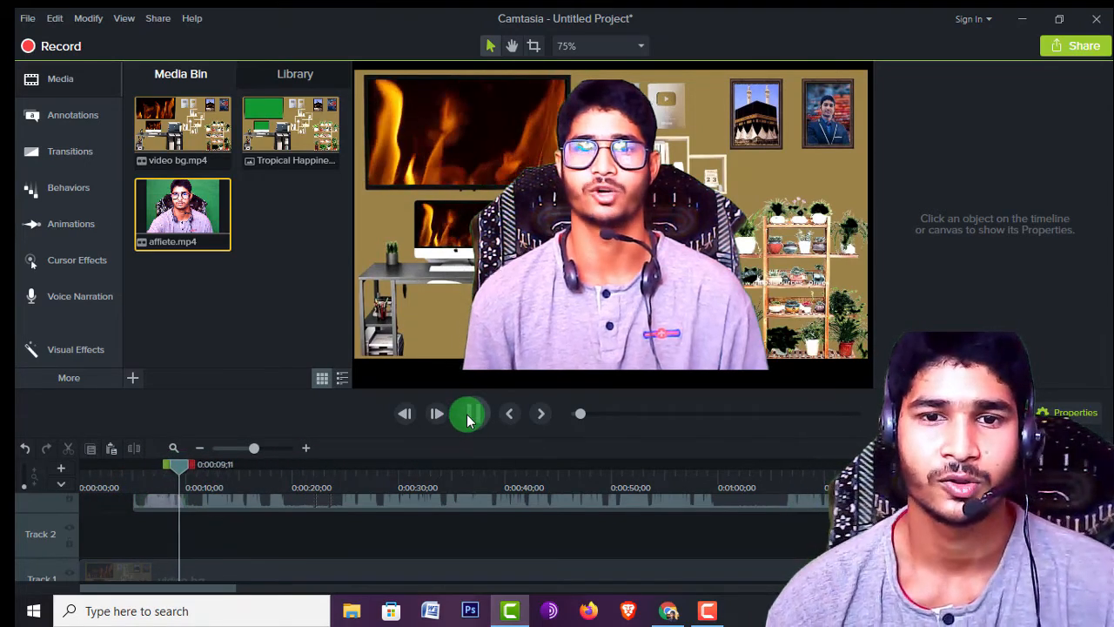
left_click(468, 417)
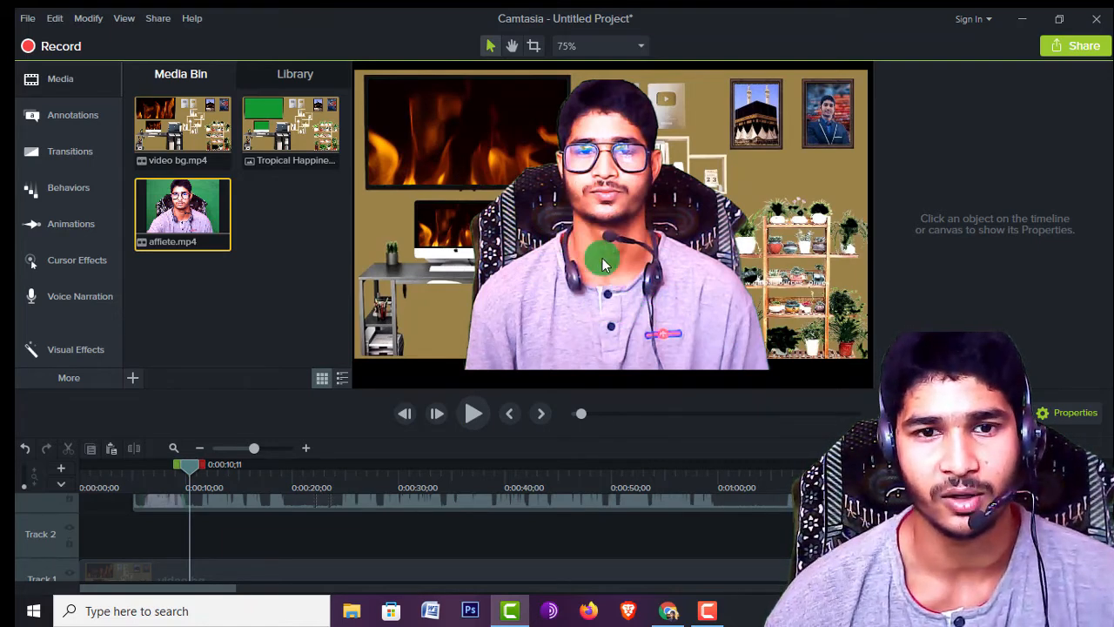
- Move the affiete clip on the canvas to about X -4.7, Y 19.6 and enlarge it slightly to 100.4% scale
scroll(336, 533, "up", 1)
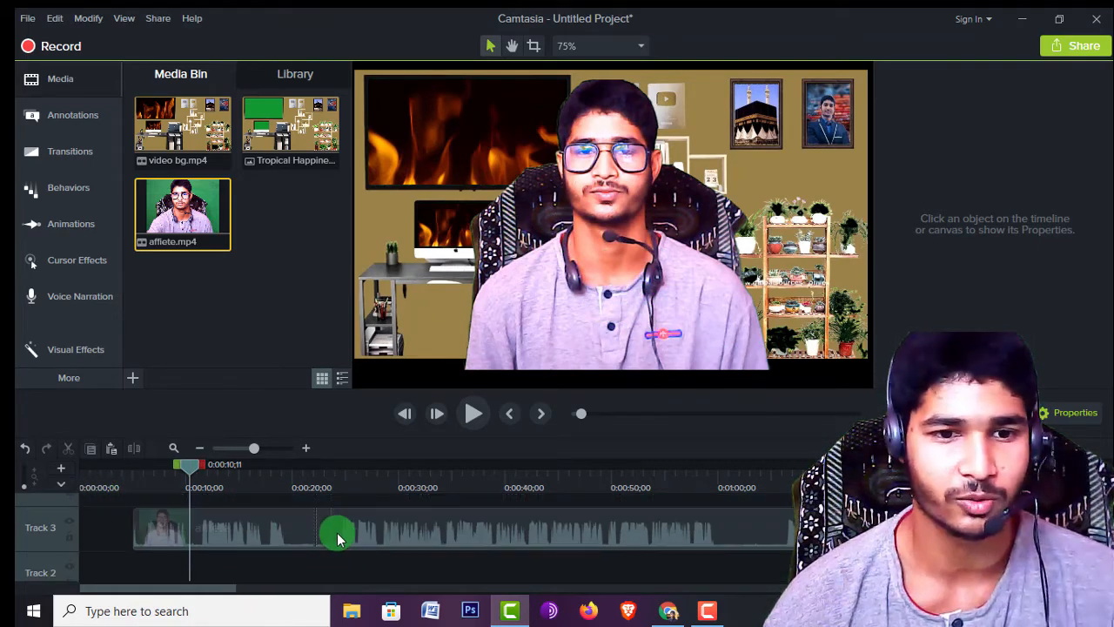
left_click(287, 539)
mouse_move(632, 241)
left_mouse_down()
mouse_move(632, 229)
mouse_move(621, 240)
left_mouse_up()
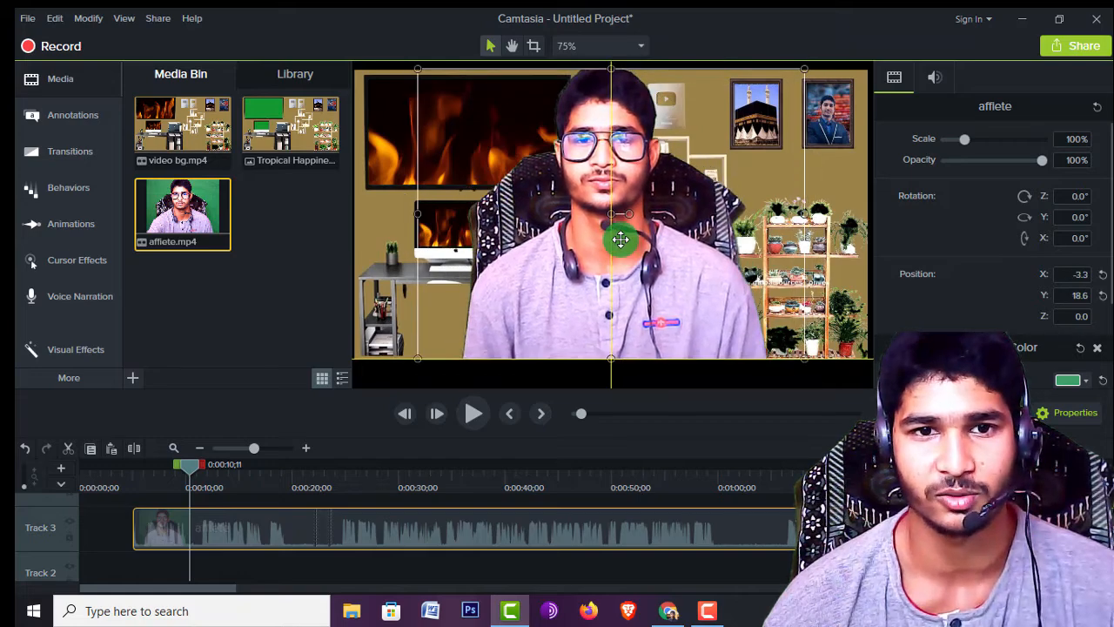
mouse_move(414, 67)
left_mouse_down()
mouse_move(443, 99)
mouse_move(413, 87)
mouse_move(416, 69)
left_mouse_up()
- Hide Track 1, which holds the video bg clip
scroll(70, 531, "down", 2)
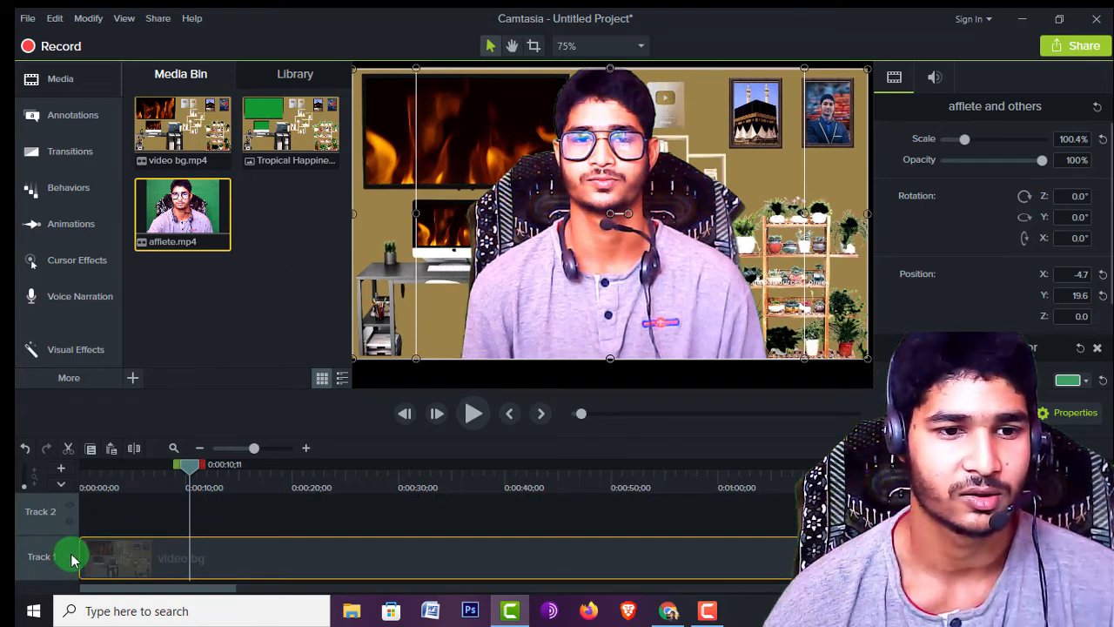
left_click(73, 559)
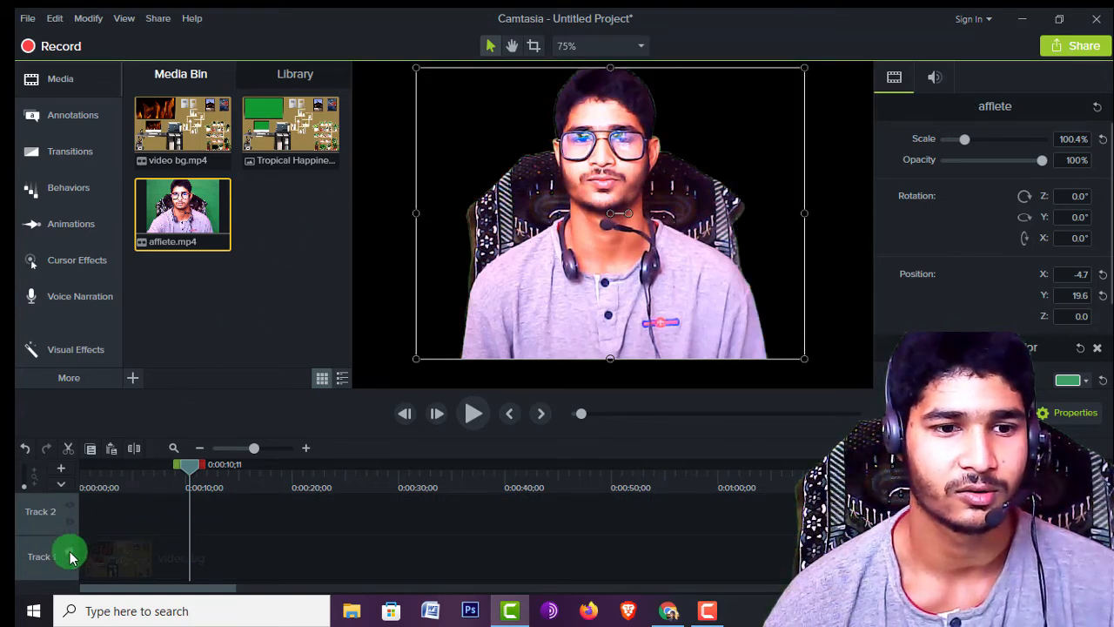
- Show Track 1 again and shrink the affiete clip to about 73.5% scale, positioned at about X 97.6, Y -45.1 over the background
left_click(72, 559)
scroll(386, 534, "up", 2)
left_click(364, 517)
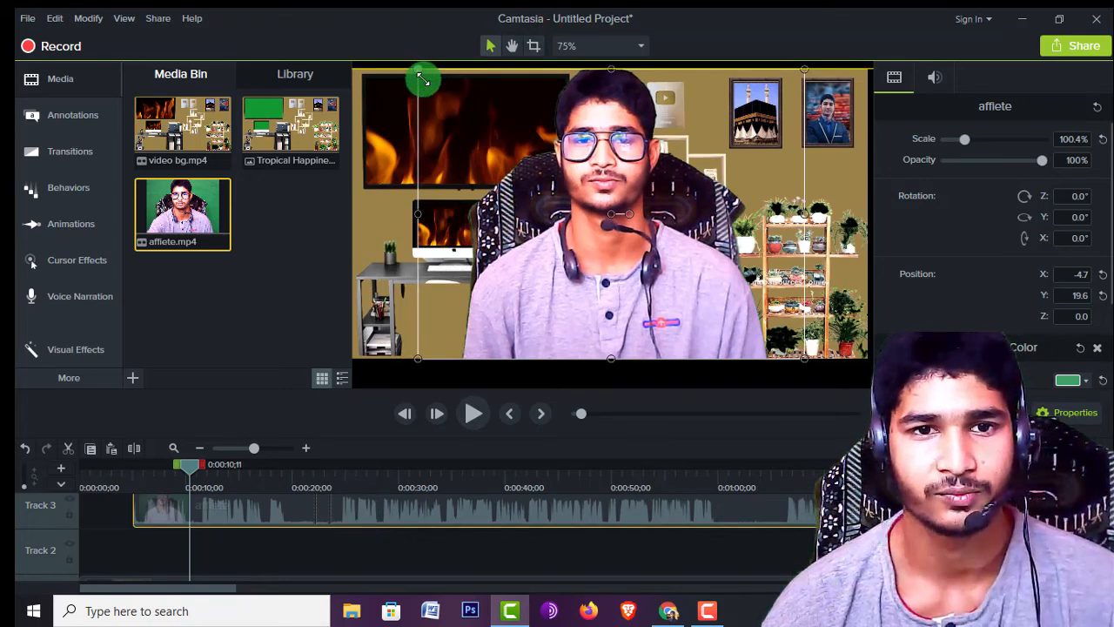
left_click_drag(422, 80, 618, 199)
mouse_move(722, 286)
left_mouse_down()
mouse_move(737, 267)
mouse_move(733, 279)
left_mouse_up()
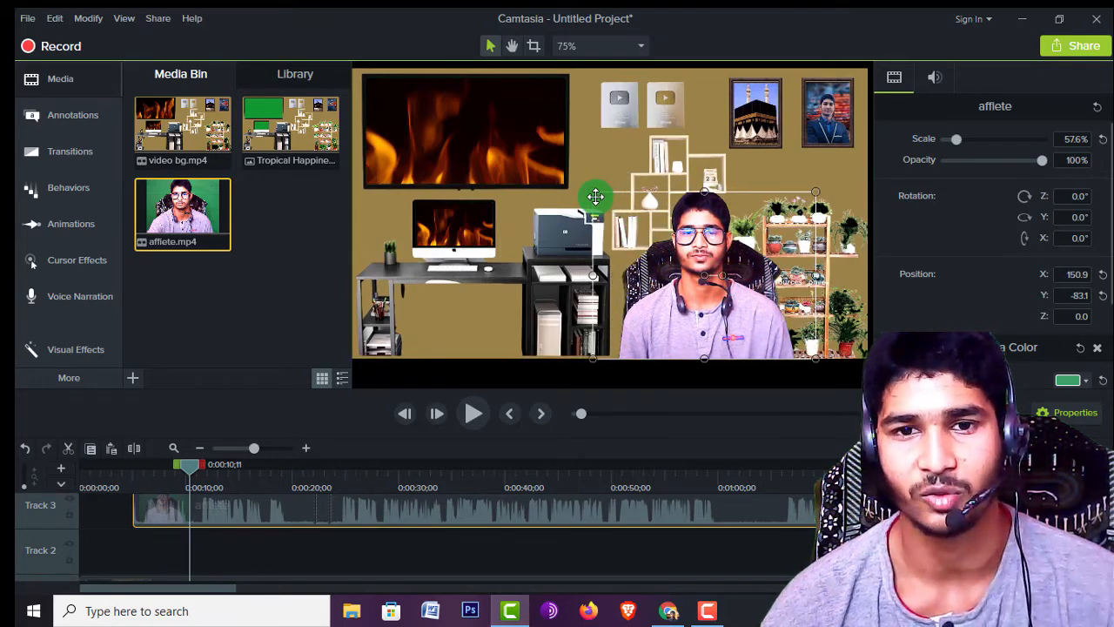
left_click_drag(595, 196, 530, 146)
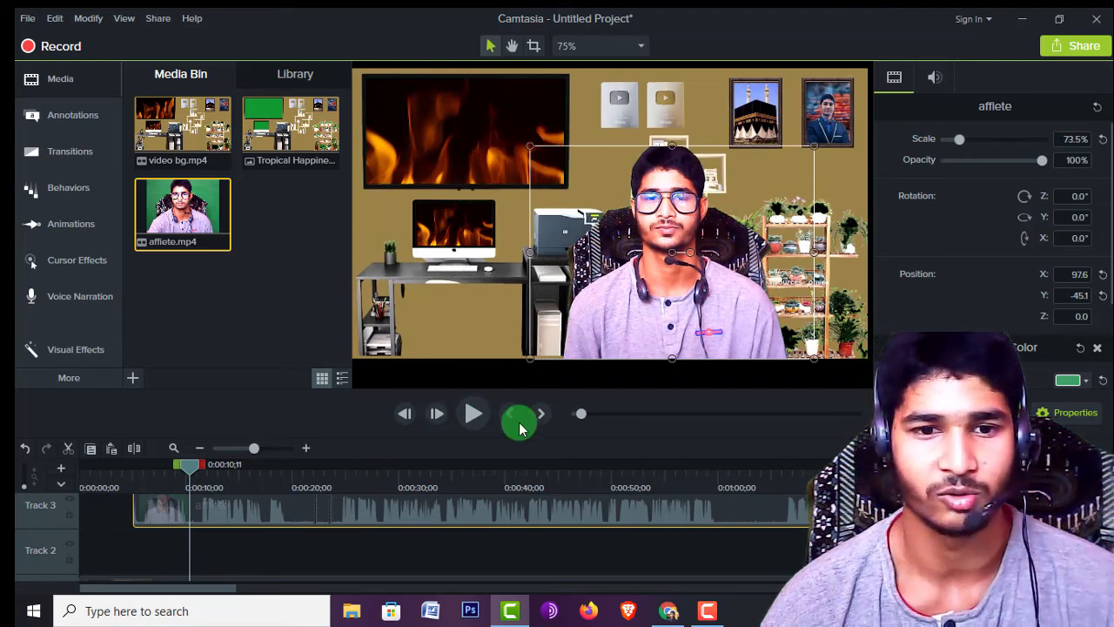
- Play the composite from 0:00:10;11 and stop at about 0:00:17;23 to check the clip over the background
left_click(468, 414)
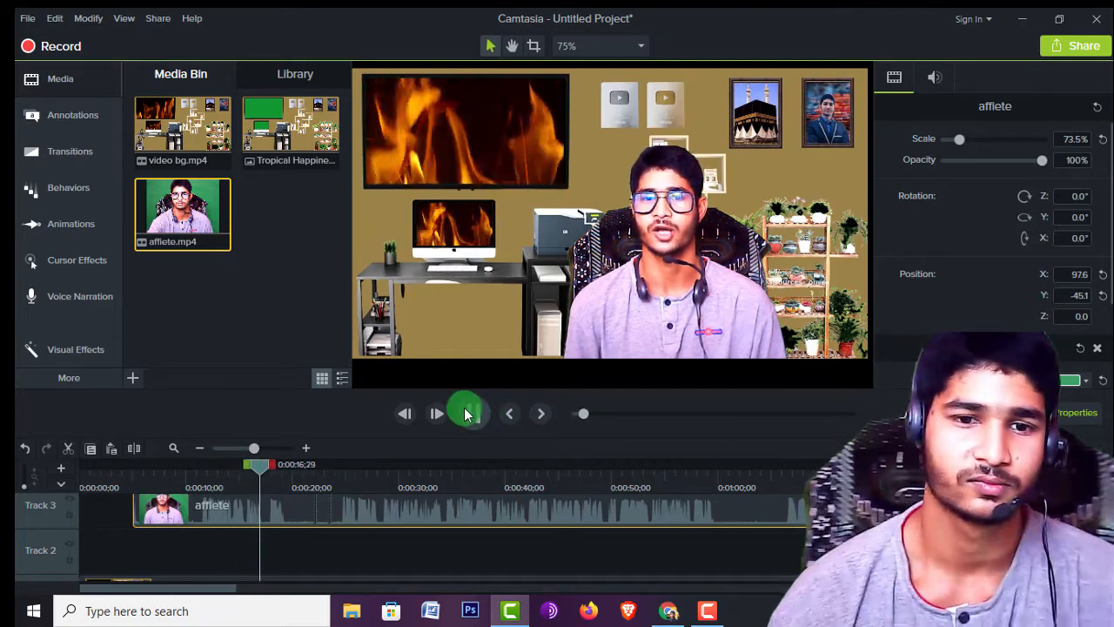
left_click(478, 416)
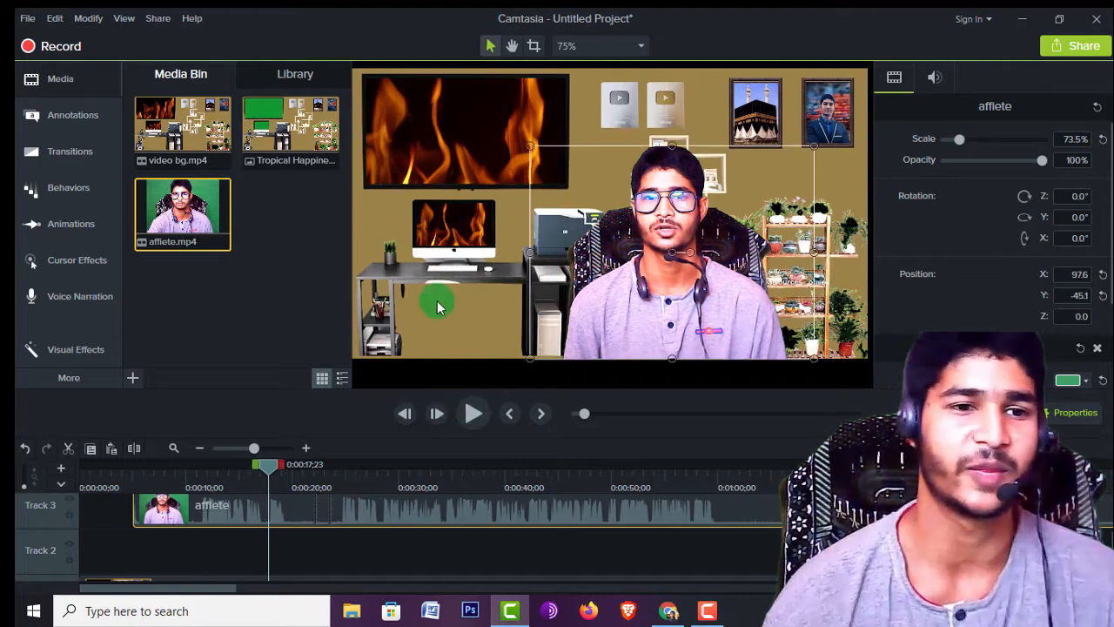
left_click(554, 328)
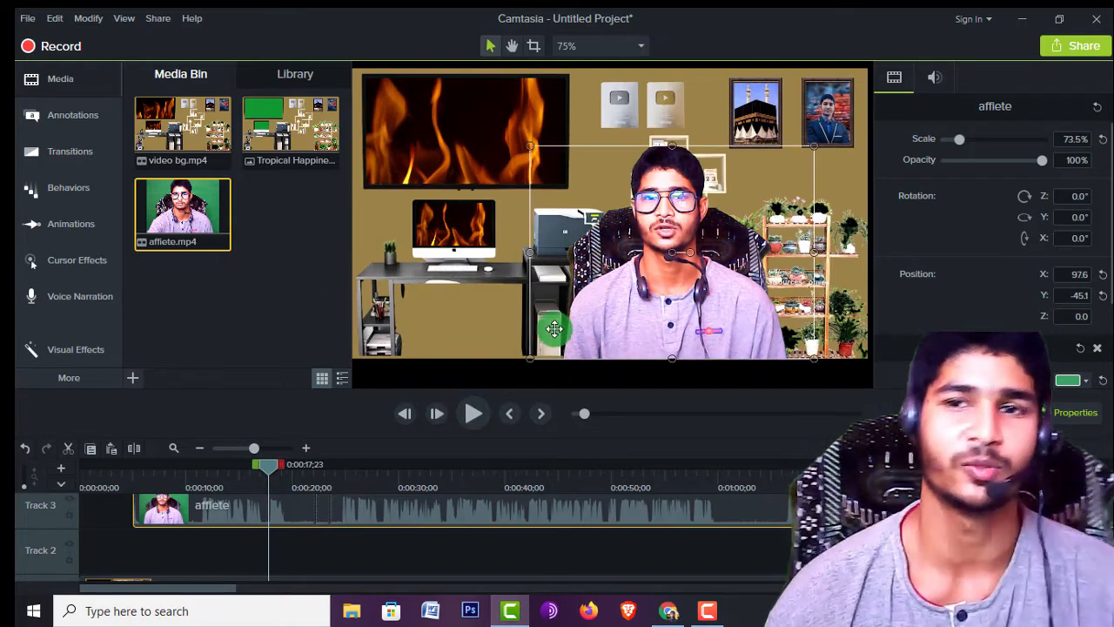
- Start a new custom production of the project in the MP4 - Smart Player (HTML5) format
left_click(1079, 47)
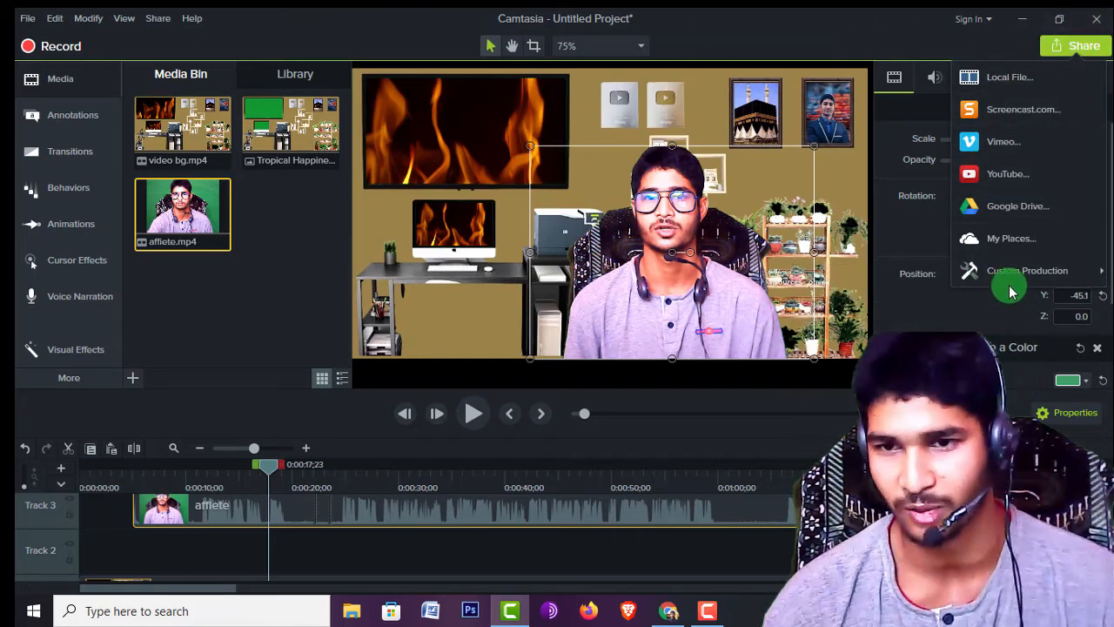
mouse_move(1023, 280)
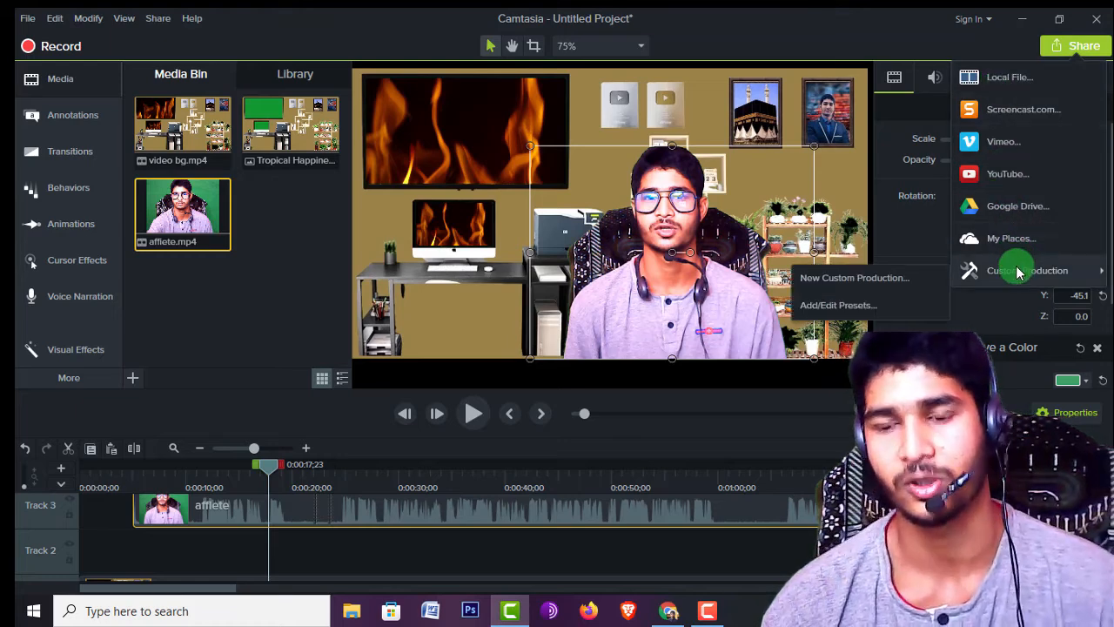
left_click(851, 276)
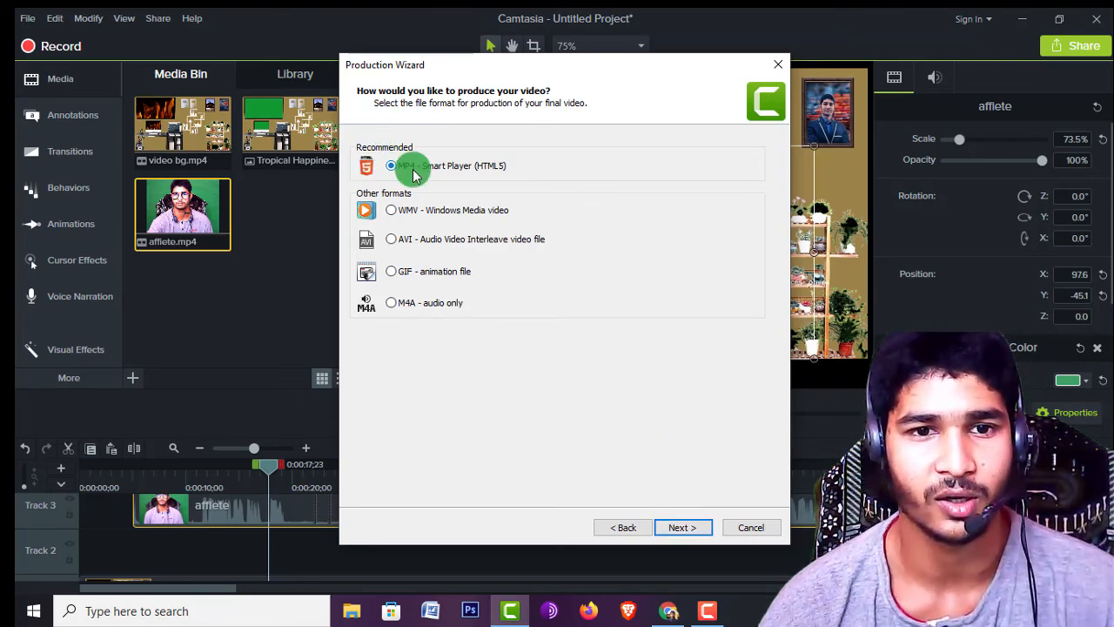
left_click(685, 528)
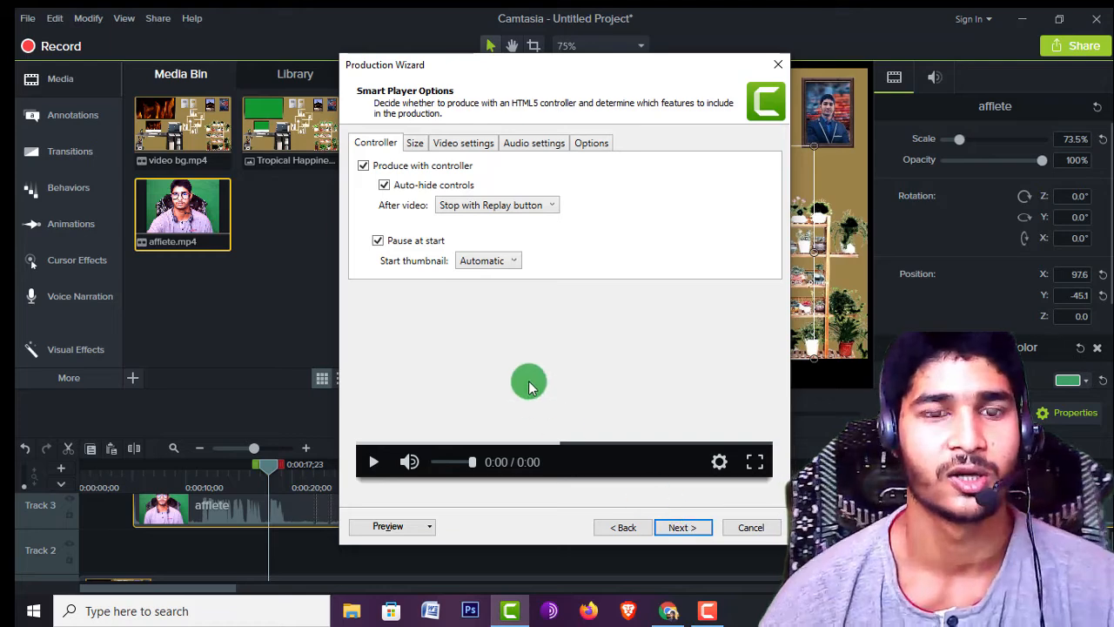
- Review the embed and video size settings, and accept the default Smart Player and video options
left_click(415, 142)
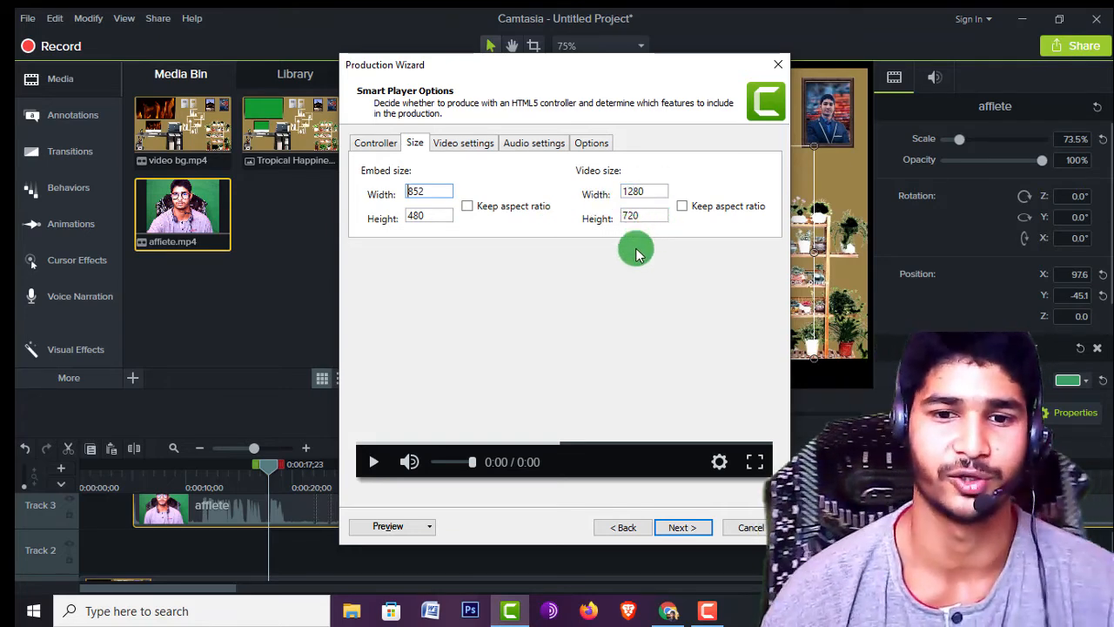
left_click(681, 528)
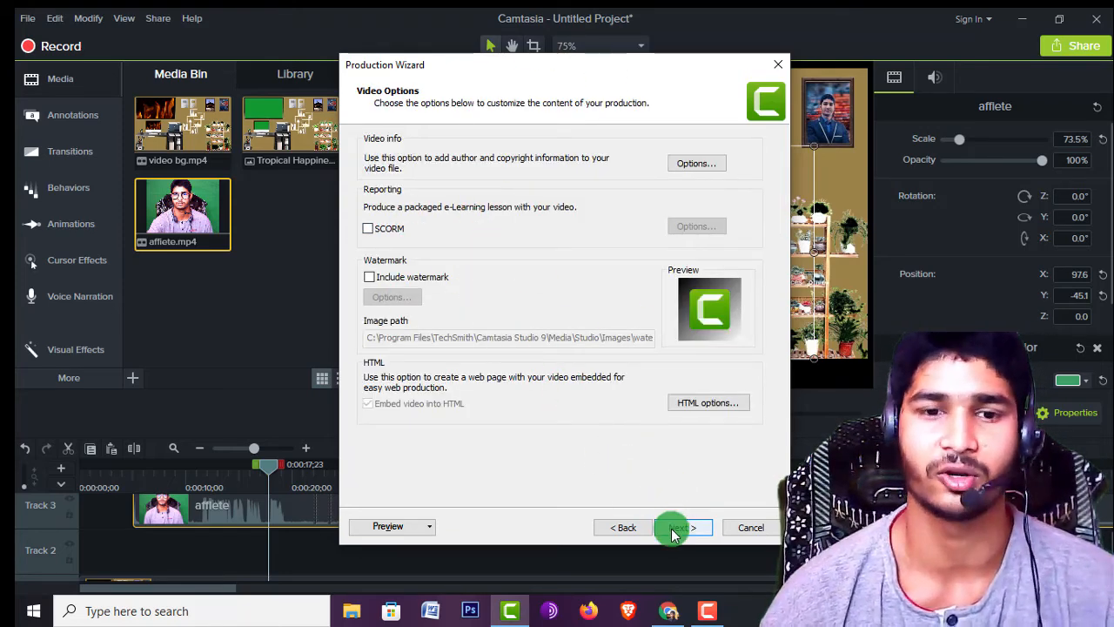
left_click(676, 531)
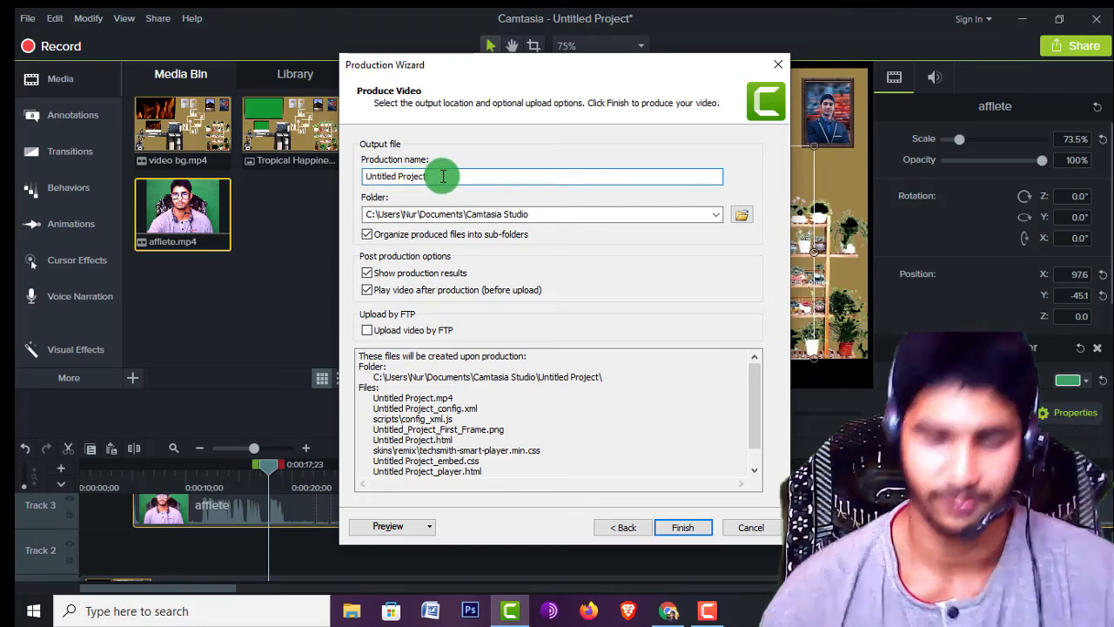
- Replace the production name with affiet and start rendering the video
key("BackSpace")
key("BackSpace")
key("BackSpace")
key("BackSpace")
key("BackSpace")
key("BackSpace")
key("BackSpace")
key("BackSpace")
key("BackSpace")
key("BackSpace")
key("BackSpace")
key("BackSpace")
key("BackSpace")
key("BackSpace")
key("BackSpace")
key("BackSpace")
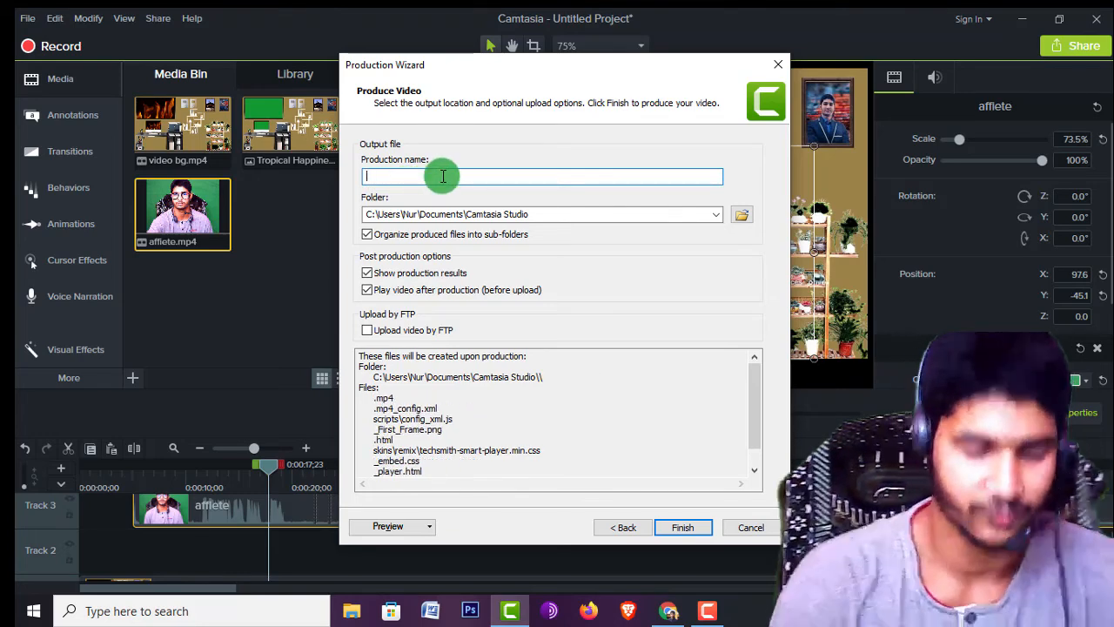
type("a")
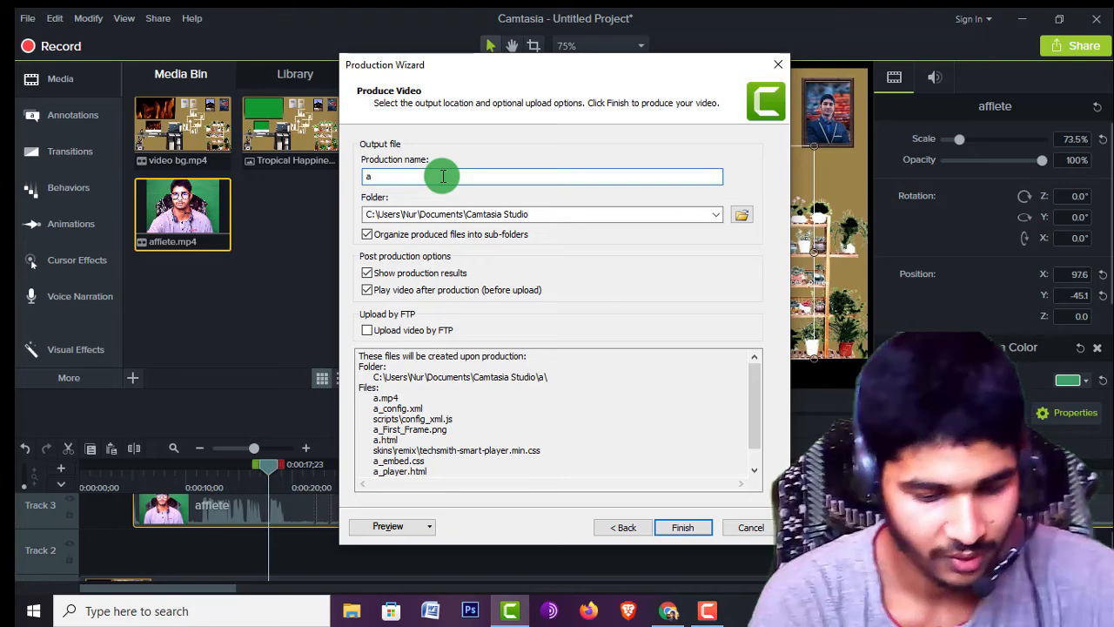
type("ffi")
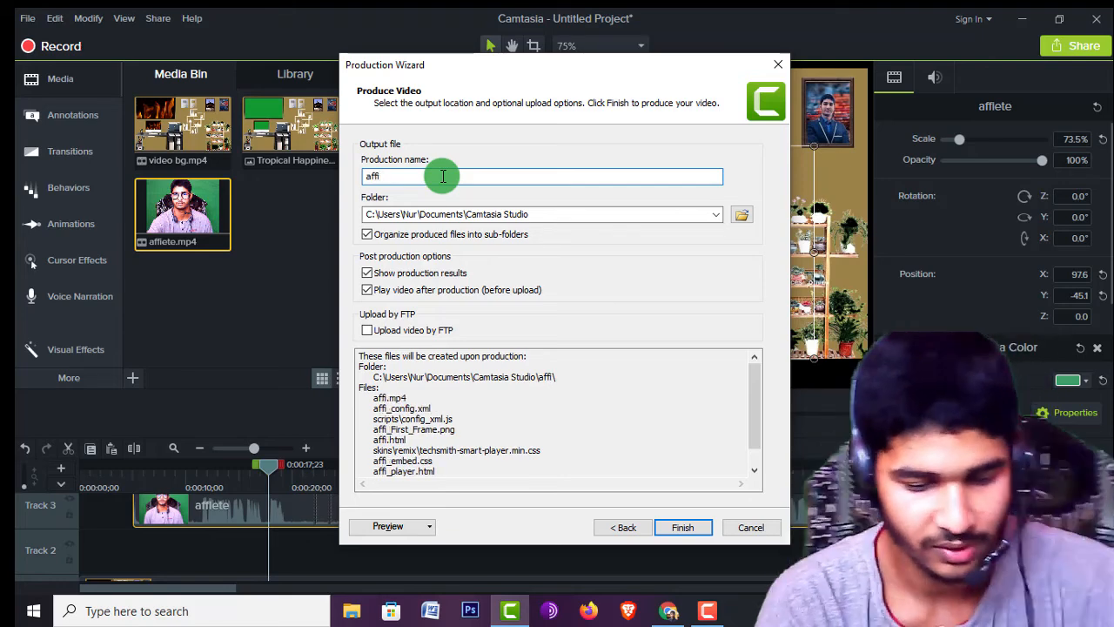
type("et")
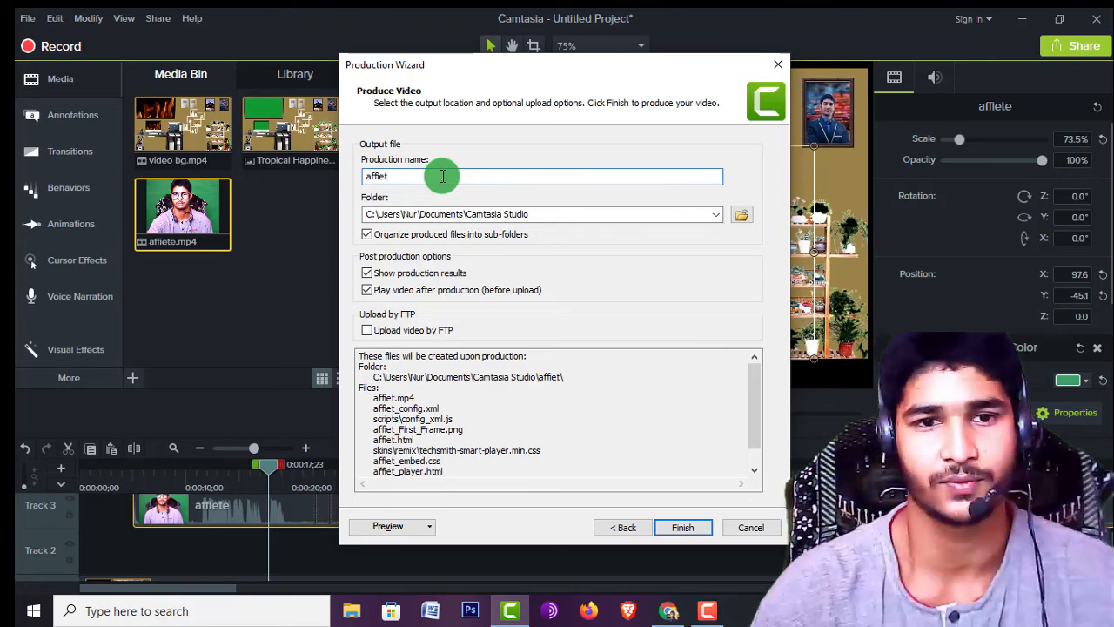
left_click(685, 528)
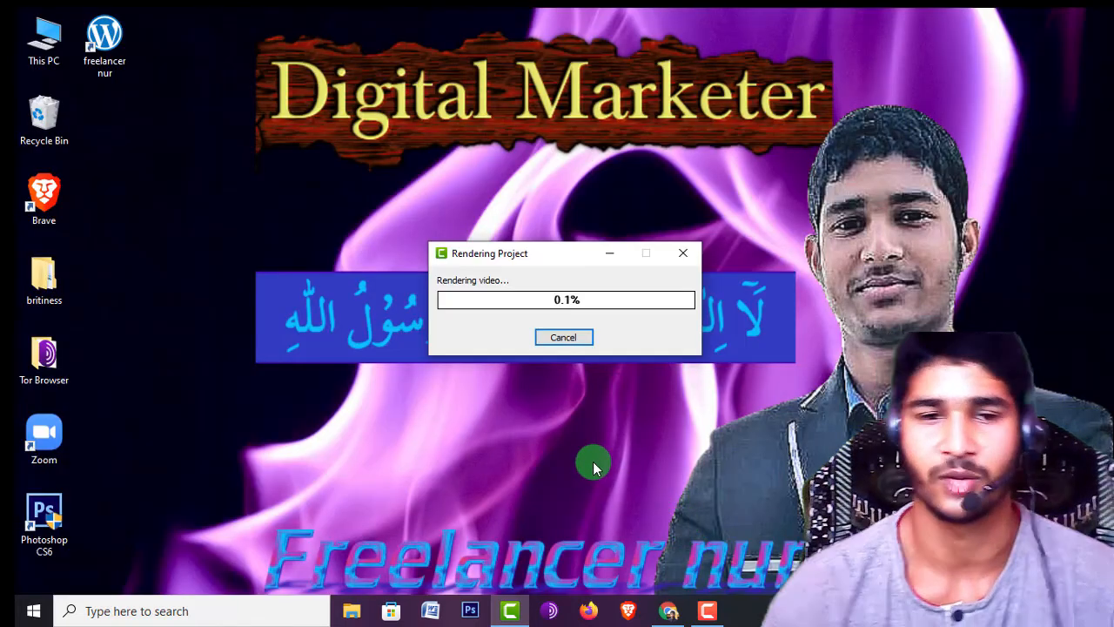